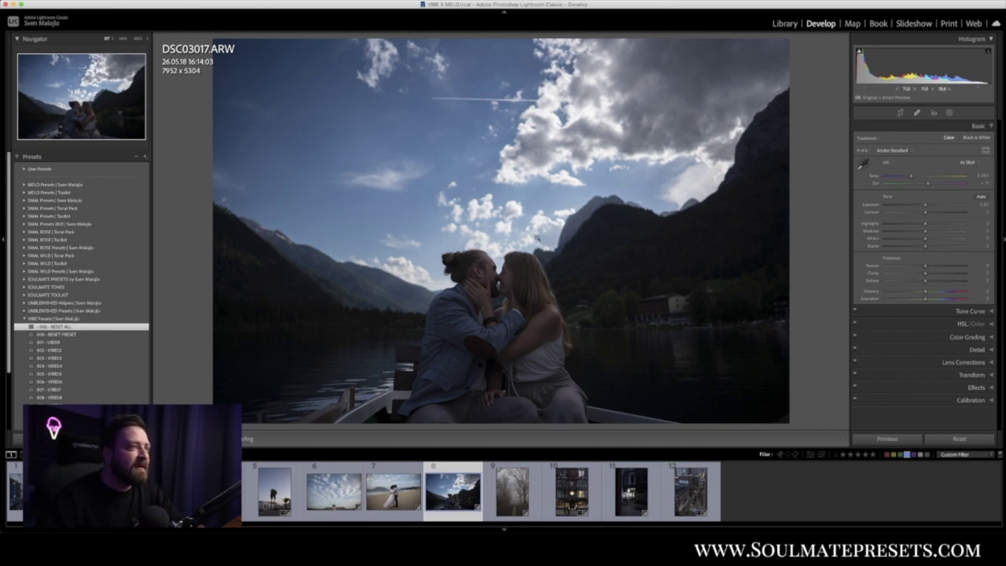
Apply VIBE preset 011 to the boat couple photo DSC03017.ARW, raise its exposure, and warm the temperature to about 6,450.
{"action": "scroll", "coordinate": [95, 335], "scroll_direction": "down", "scroll_amount": 3}
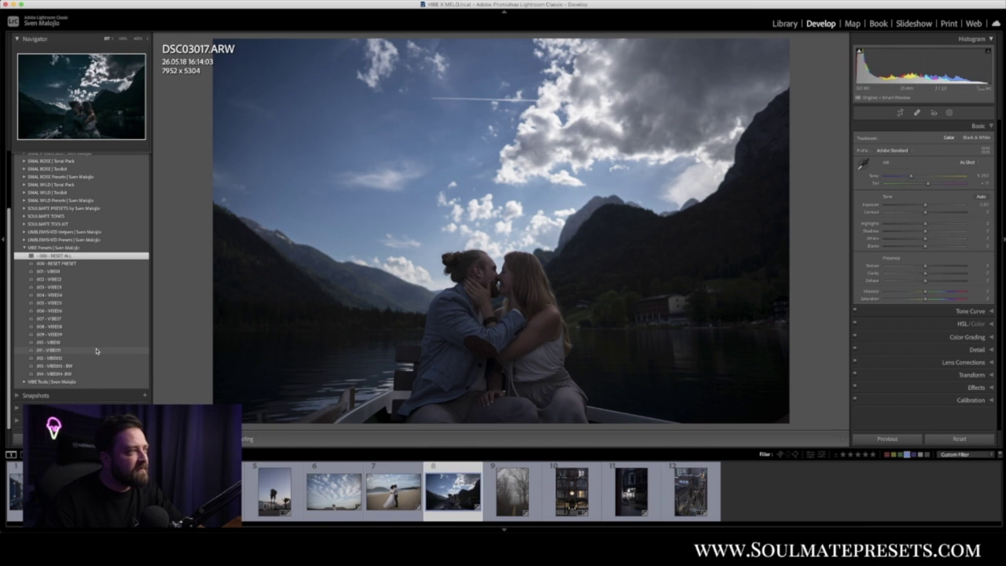
{"action": "left_click", "coordinate": [96, 350]}
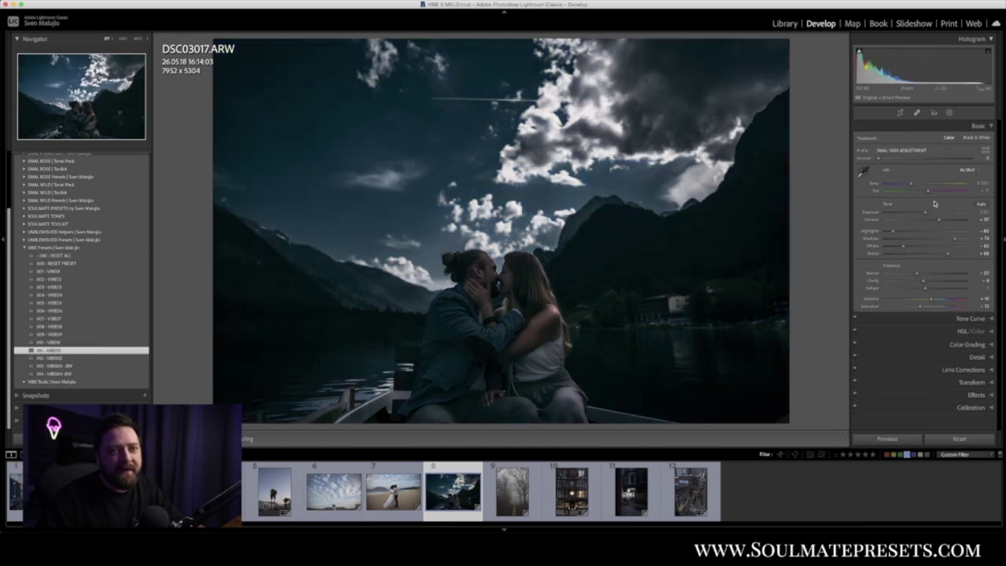
{"action": "left_click_drag", "start_coordinate": [931, 212], "coordinate": [921, 188]}
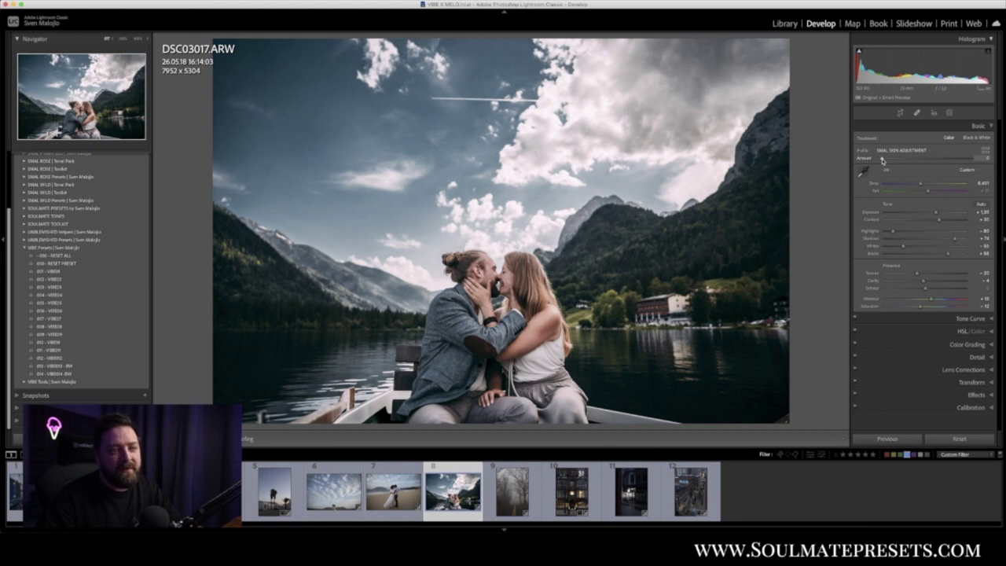
Slightly increase the amount of the skin adjustment profile on the boat couple photo.
{"action": "mouse_move", "coordinate": [882, 159]}
{"action": "left_mouse_down"}
{"action": "mouse_move", "coordinate": [987, 168]}
{"action": "mouse_move", "coordinate": [893, 169]}
{"action": "left_mouse_up"}
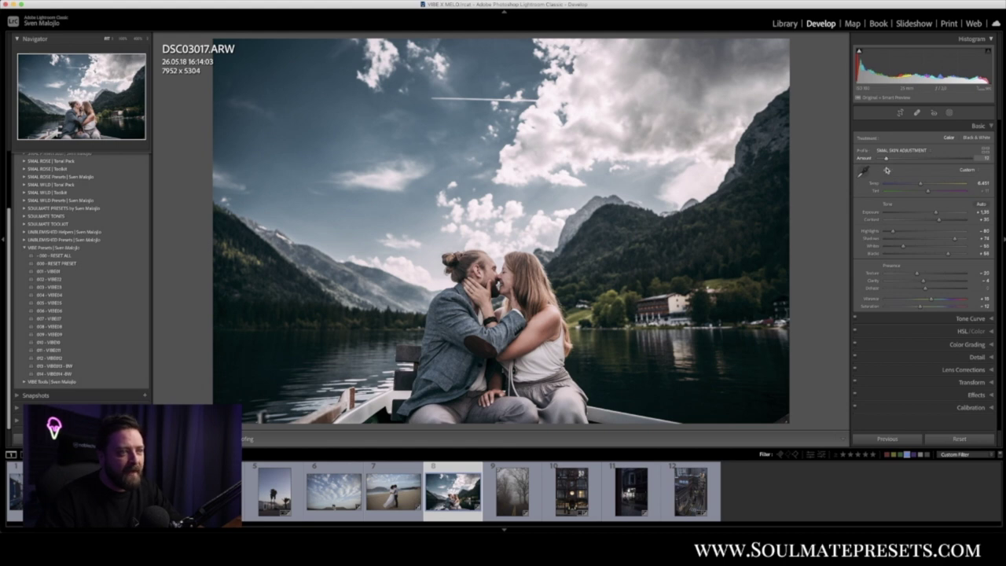
{"action": "left_click_drag", "start_coordinate": [887, 170], "coordinate": [889, 170]}
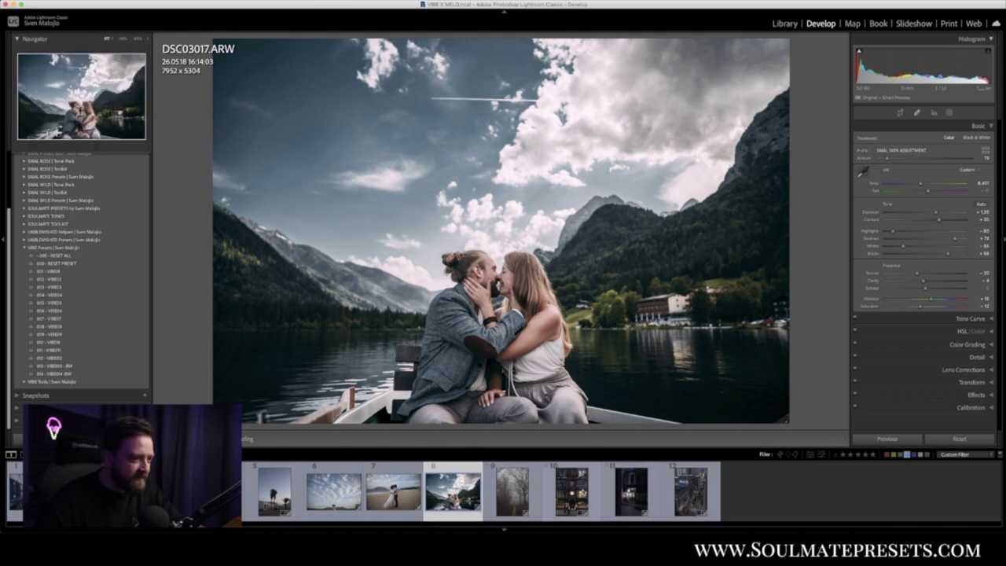
Apply VIBE preset 001 to the dark storefront photo _S3A6877.CR3 and raise its exposure to +1.85.
{"action": "left_click", "coordinate": [652, 493]}
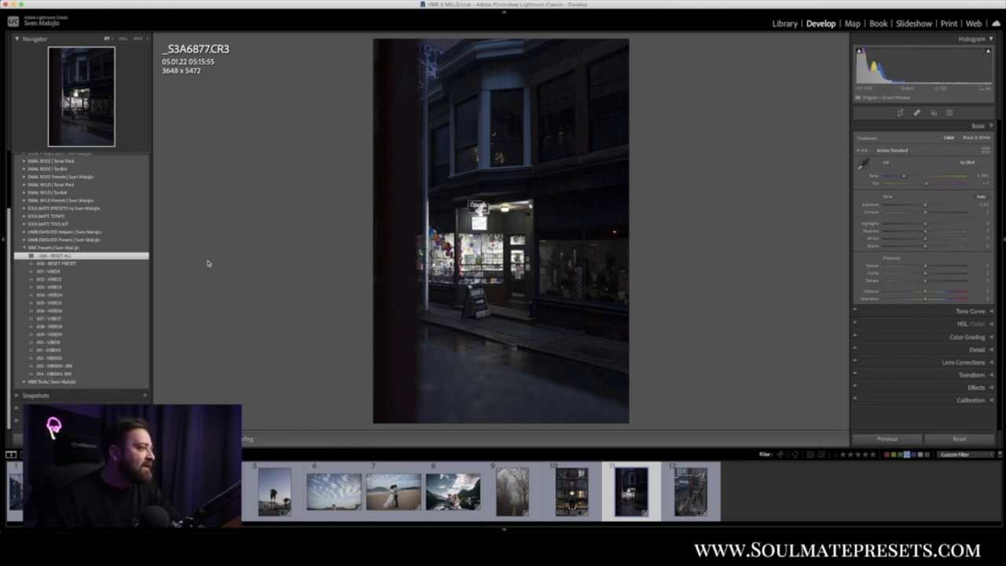
{"action": "left_click", "coordinate": [122, 272]}
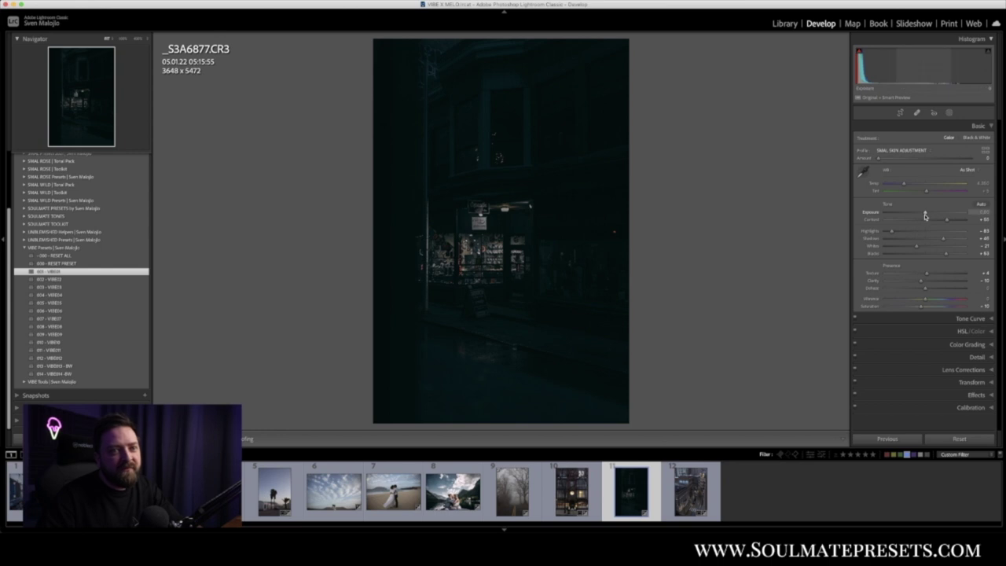
{"action": "left_click_drag", "start_coordinate": [925, 215], "coordinate": [939, 214]}
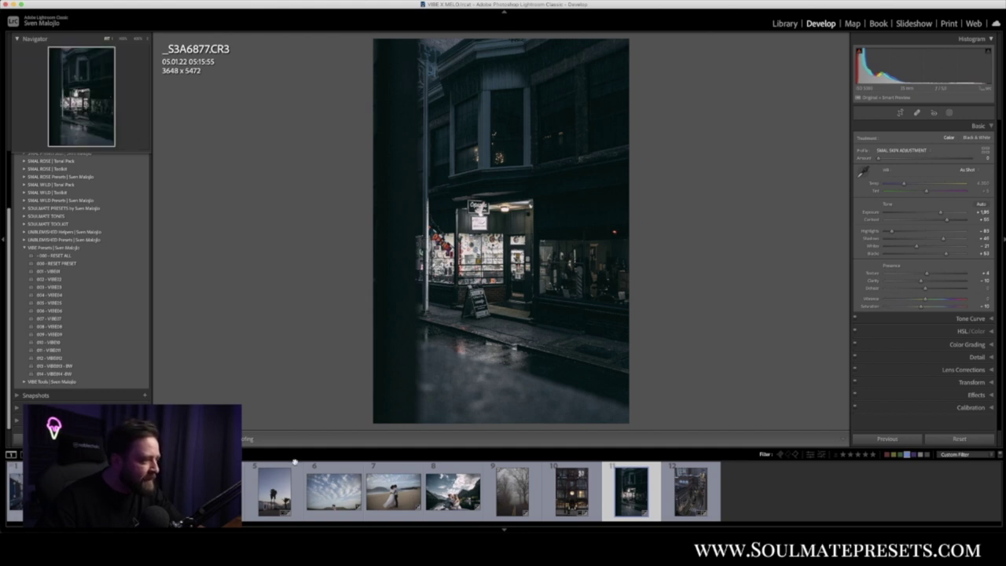
Apply VIBE preset 003 to the street photo _S3A6883.CR3, raise exposure to +0.80 and increase contrast, and show its HSL settings.
{"action": "left_click", "coordinate": [690, 481]}
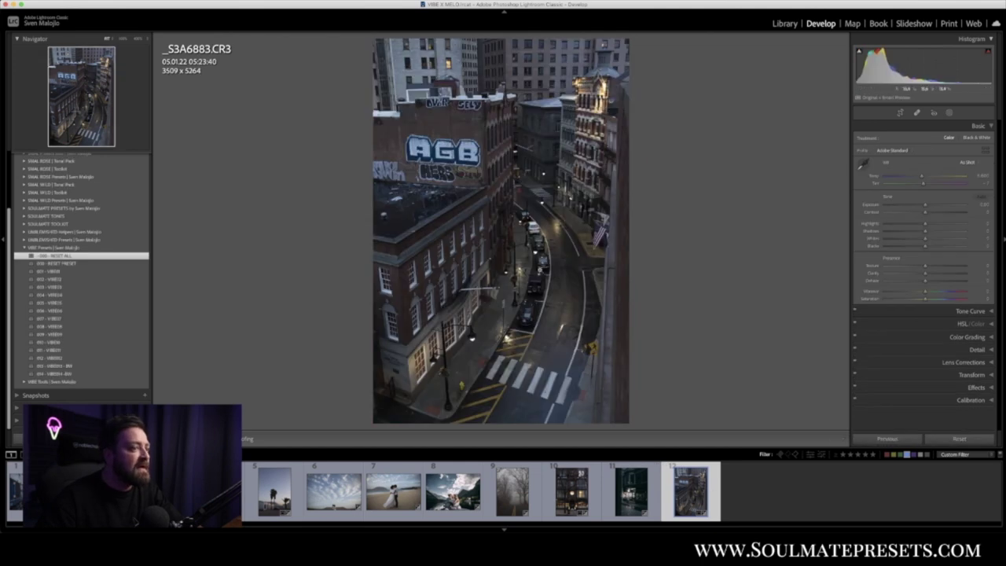
{"action": "left_click", "coordinate": [74, 287]}
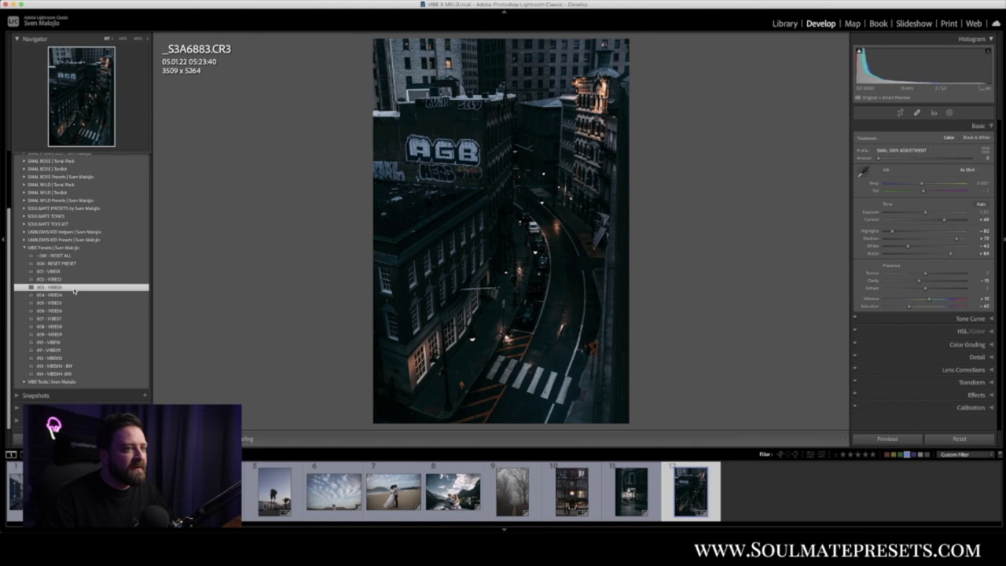
{"action": "left_click_drag", "start_coordinate": [925, 212], "coordinate": [930, 214]}
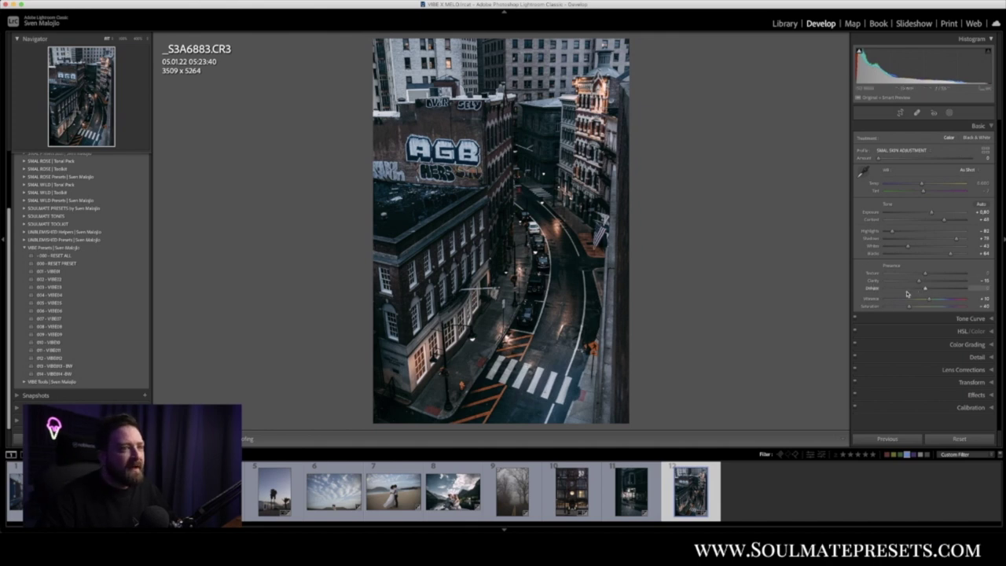
{"action": "left_click_drag", "start_coordinate": [944, 220], "coordinate": [950, 222]}
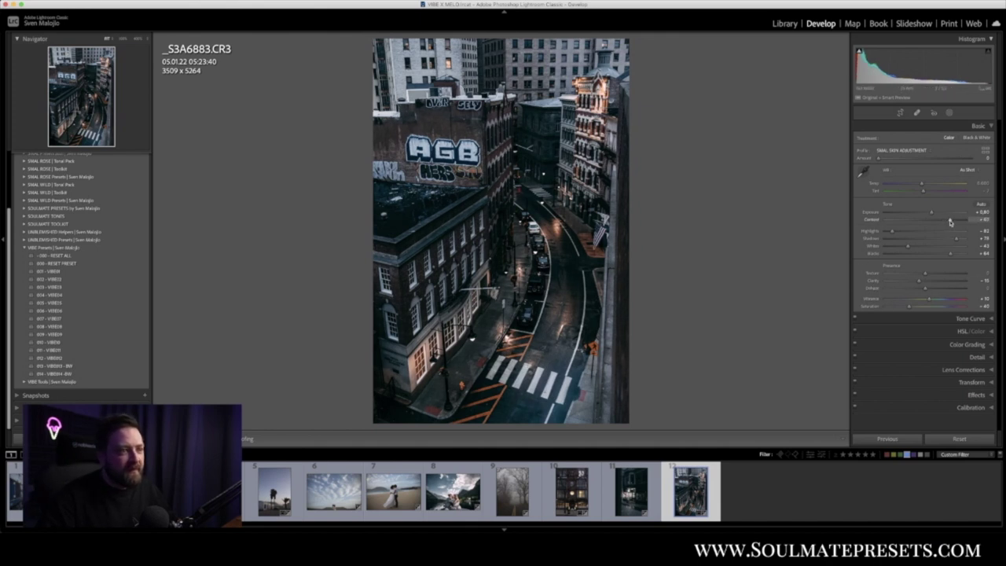
{"action": "left_click", "coordinate": [962, 332]}
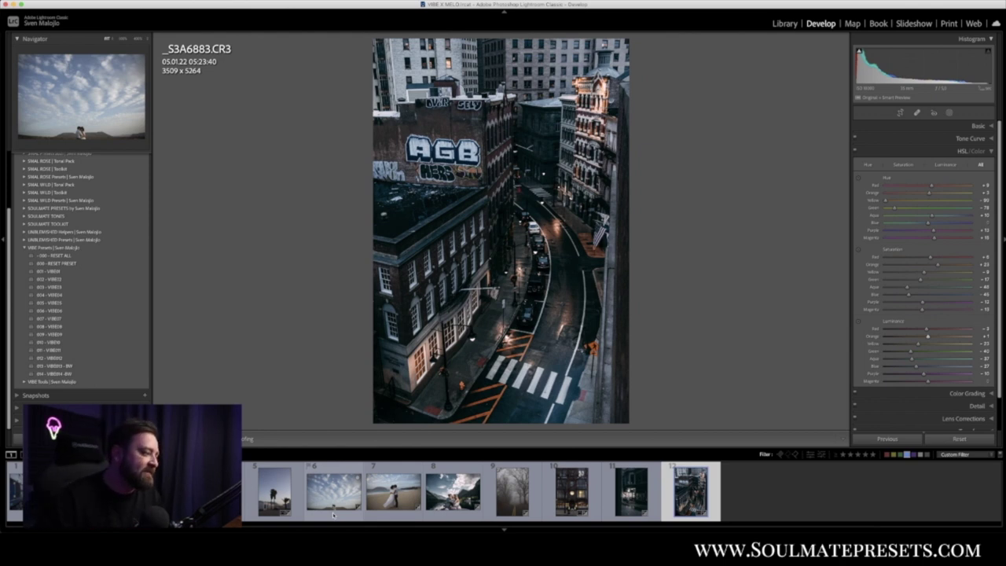
Apply VIBE preset 001 to the beach couple photo JH__0246.CR2 and show its Basic adjustments.
{"action": "left_click", "coordinate": [391, 515]}
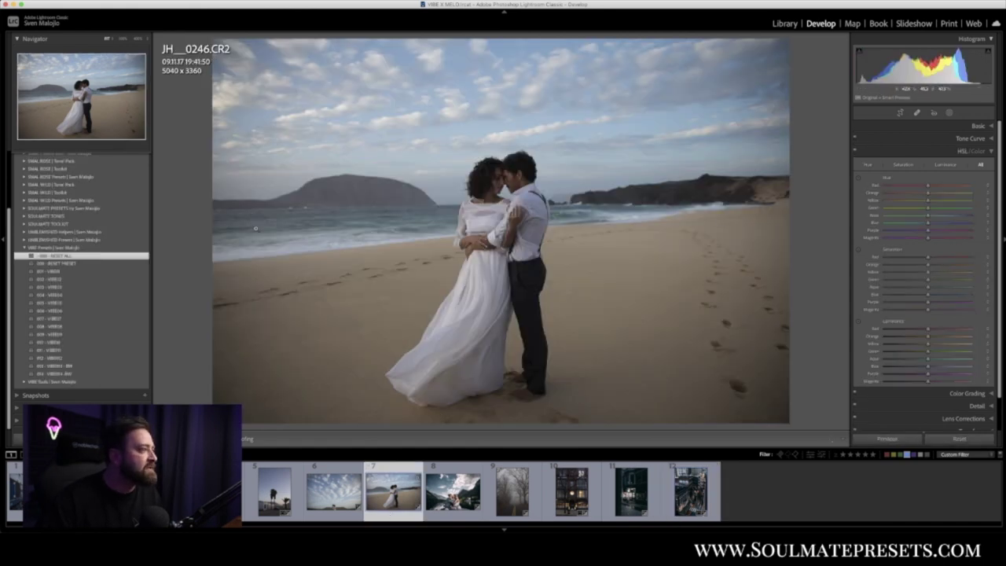
{"action": "left_click", "coordinate": [109, 271]}
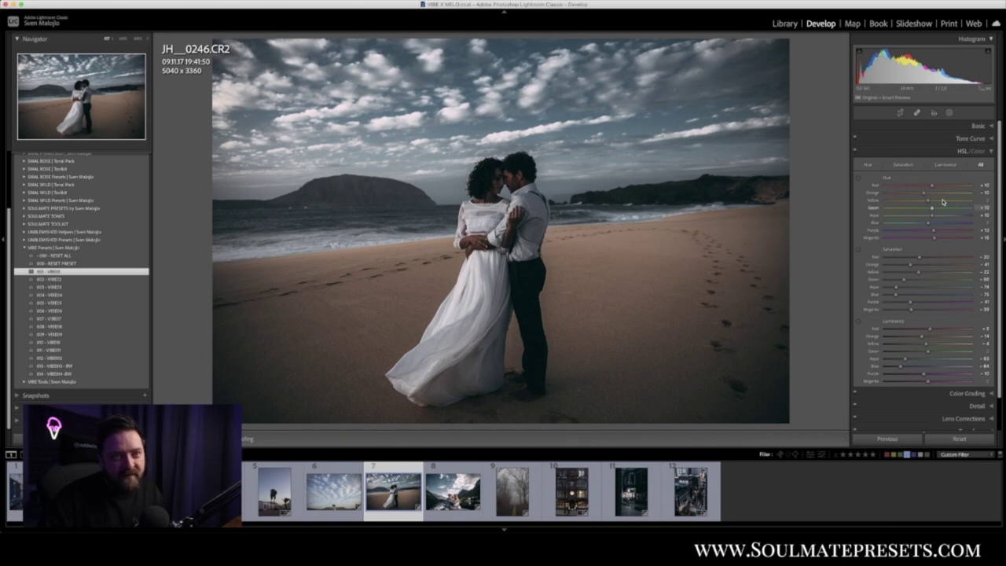
{"action": "right_click", "coordinate": [920, 126]}
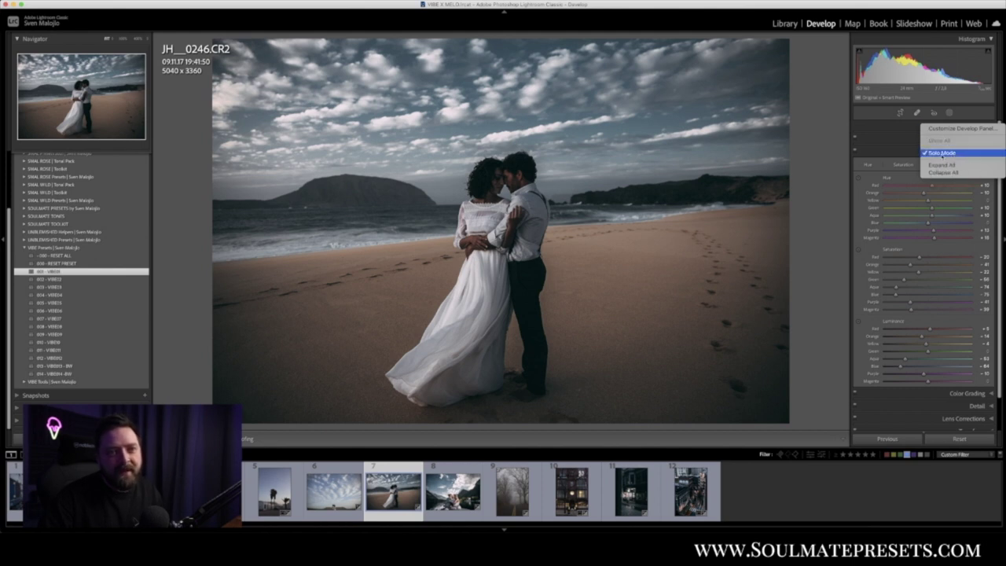
{"action": "left_click", "coordinate": [901, 131]}
{"action": "left_click", "coordinate": [978, 127]}
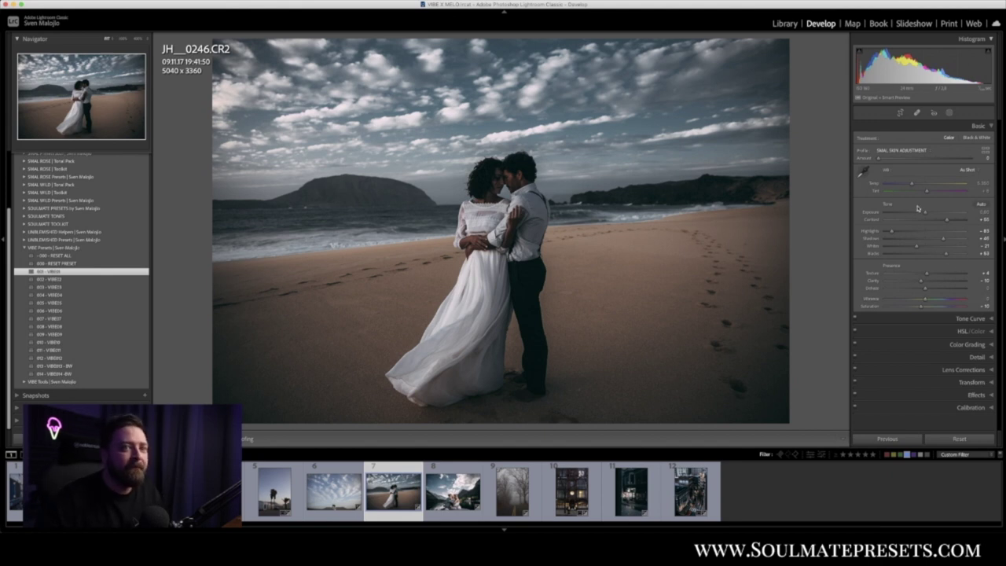
Raise the beach photo's exposure to +1.10 and lower its highlights to -100.
{"action": "left_click_drag", "start_coordinate": [925, 215], "coordinate": [933, 218]}
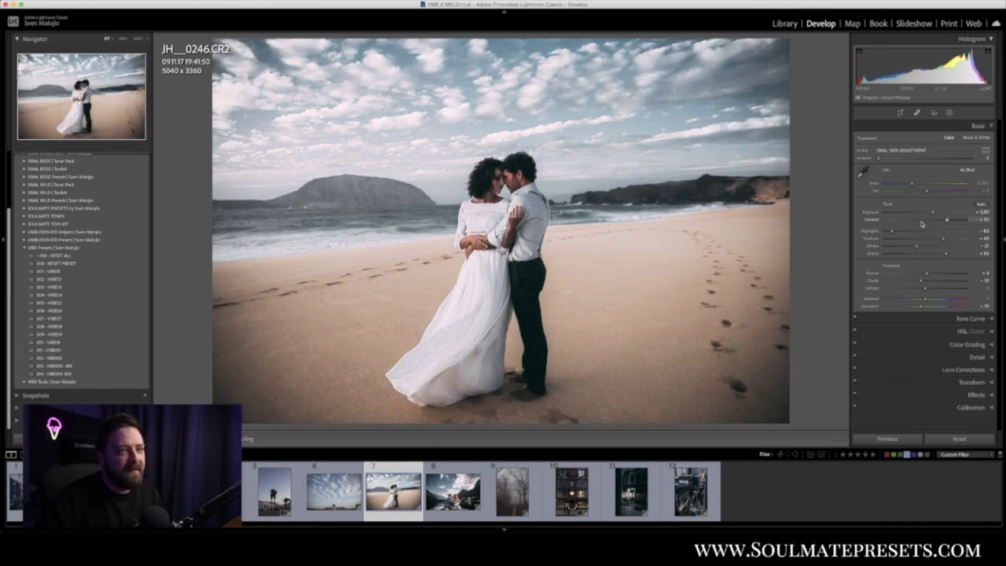
{"action": "left_click_drag", "start_coordinate": [892, 233], "coordinate": [821, 235]}
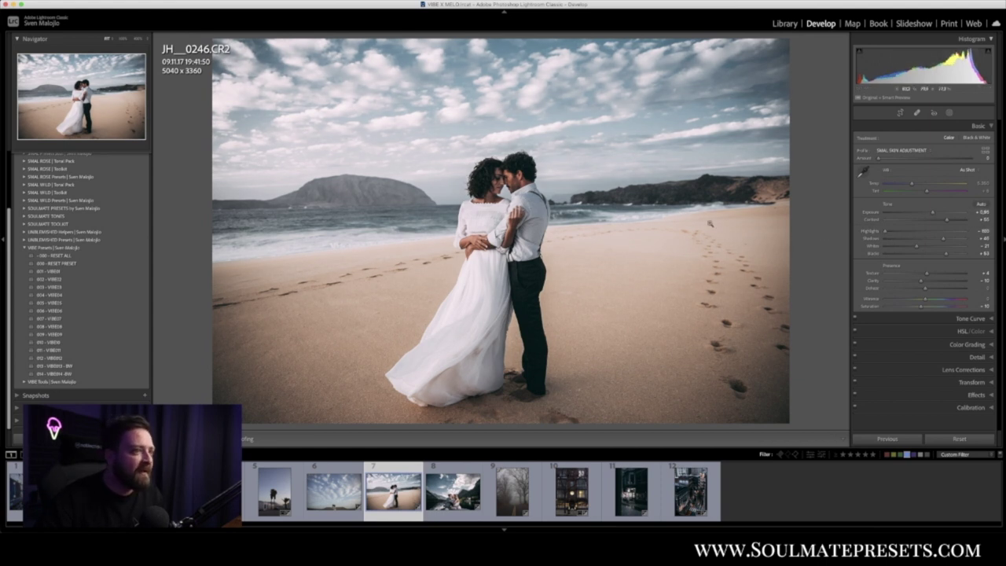
{"action": "left_click_drag", "start_coordinate": [932, 213], "coordinate": [934, 213]}
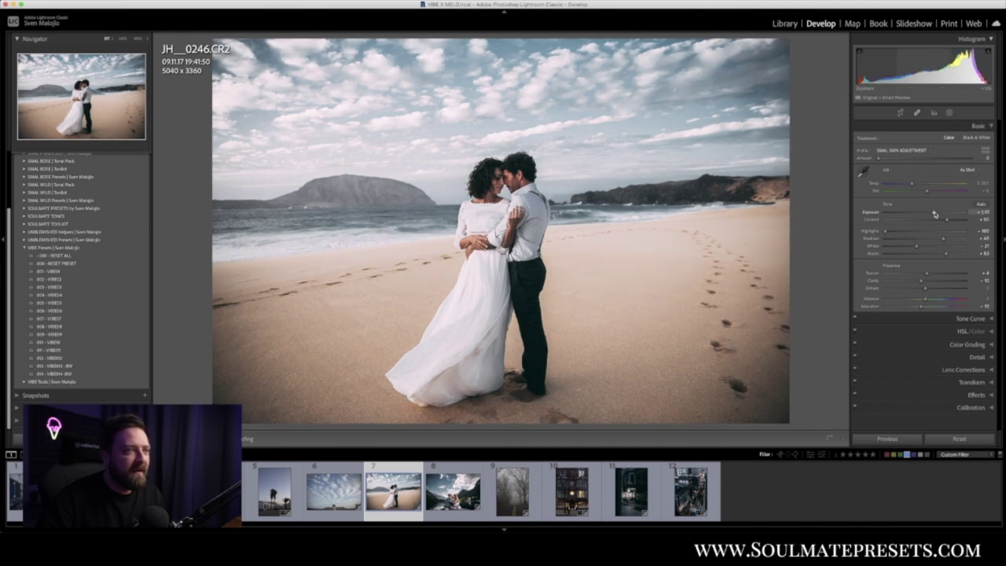
Raise the beach photo's skin adjustment profile amount to about 50 and lift its shadows slightly.
{"action": "left_click", "coordinate": [527, 195]}
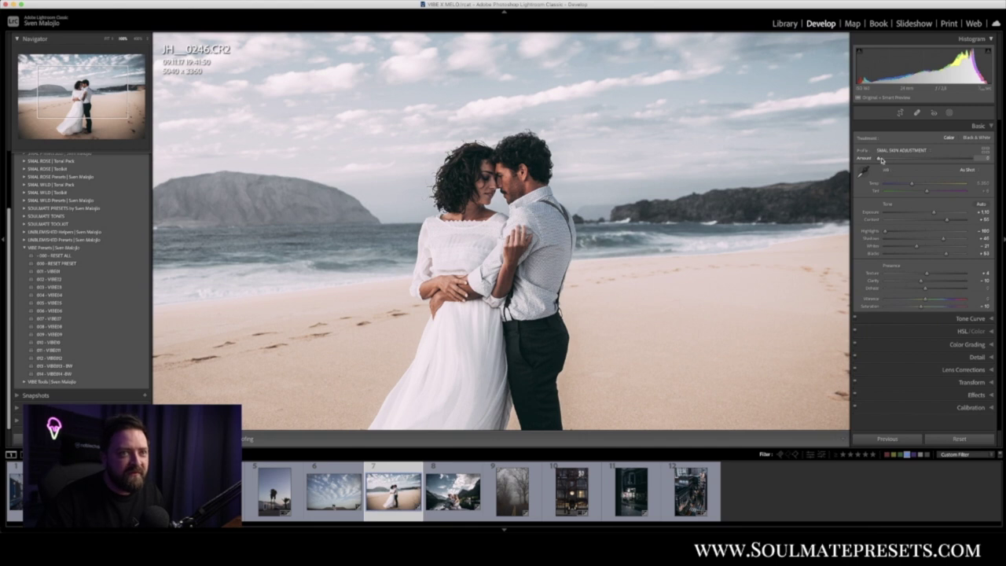
{"action": "left_click_drag", "start_coordinate": [881, 160], "coordinate": [894, 166]}
{"action": "key", "text": "z"}
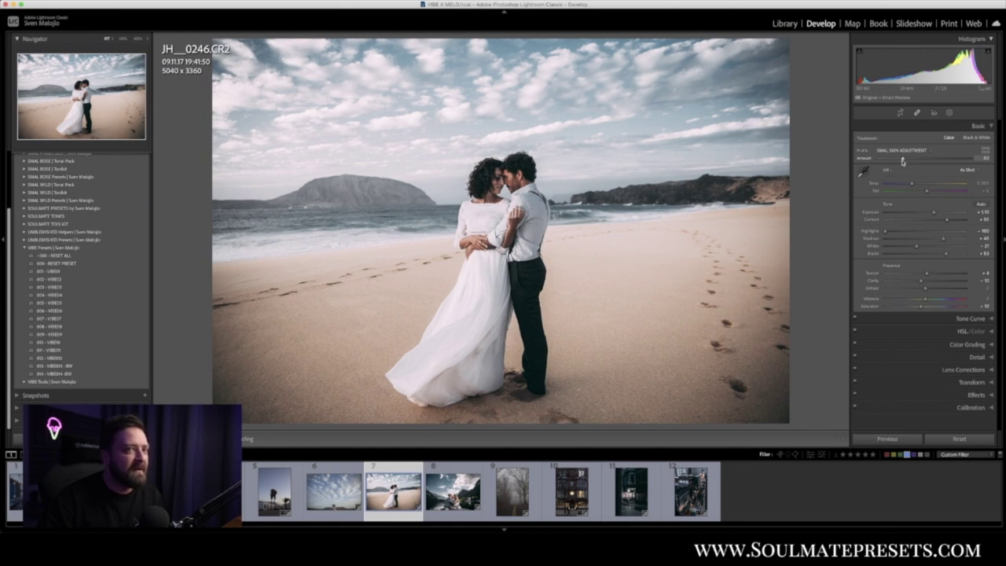
{"action": "left_click_drag", "start_coordinate": [948, 242], "coordinate": [952, 243]}
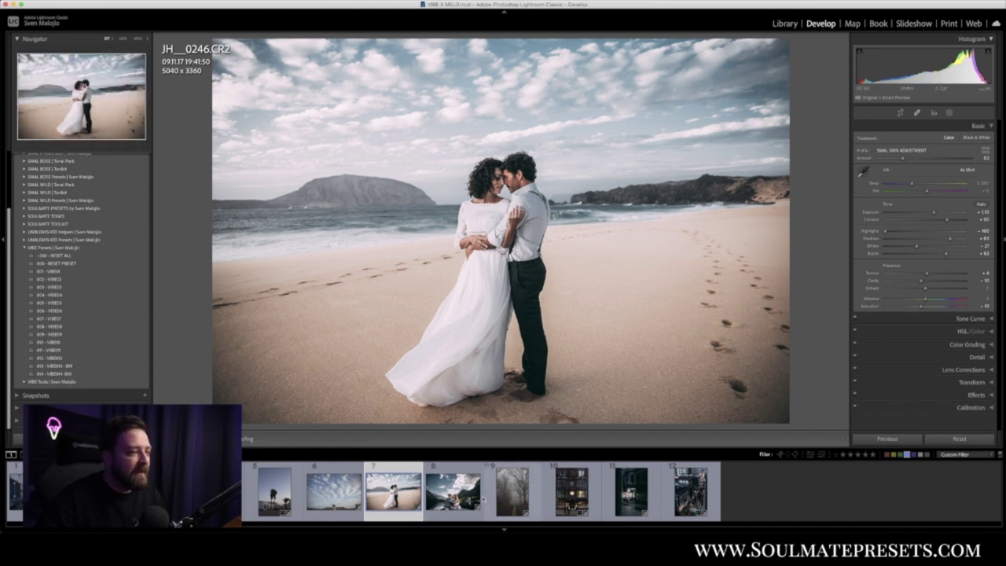
Apply VIBE preset 001 to the ladder photo 7T3A8232.CR2, raise exposure to +0.70, and cool the white balance slightly.
{"action": "left_click", "coordinate": [215, 491]}
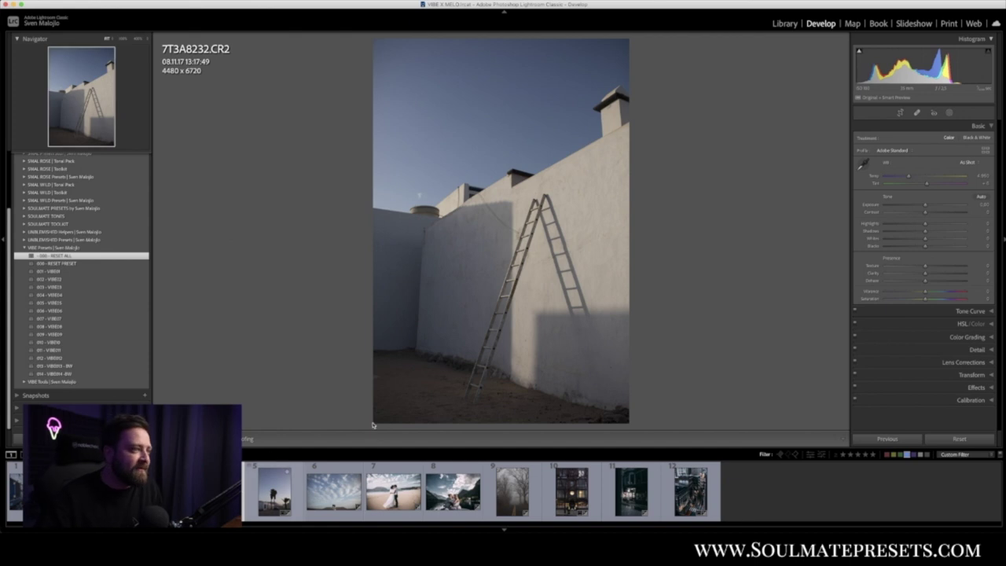
{"action": "left_click", "coordinate": [112, 272]}
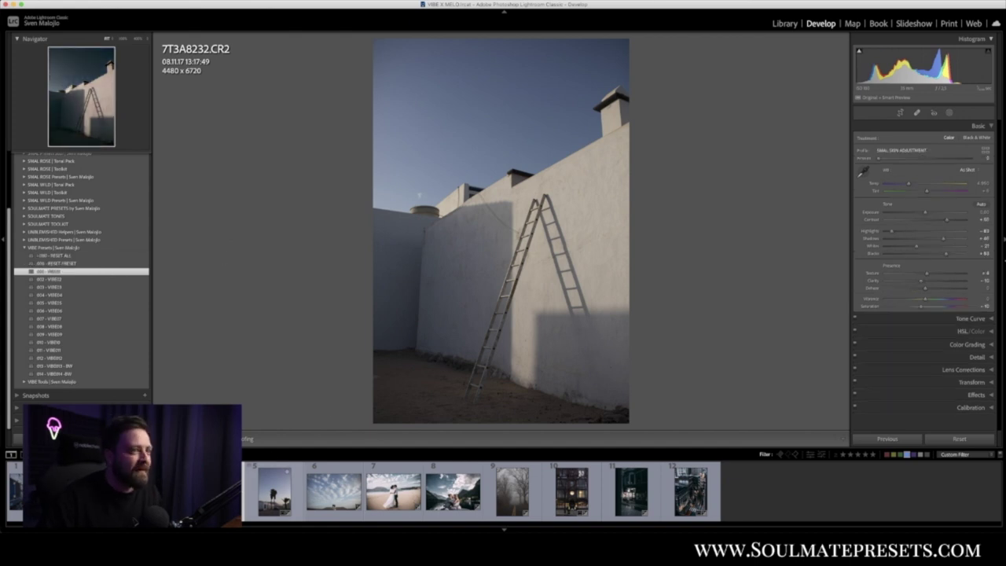
{"action": "left_click_drag", "start_coordinate": [925, 213], "coordinate": [931, 215]}
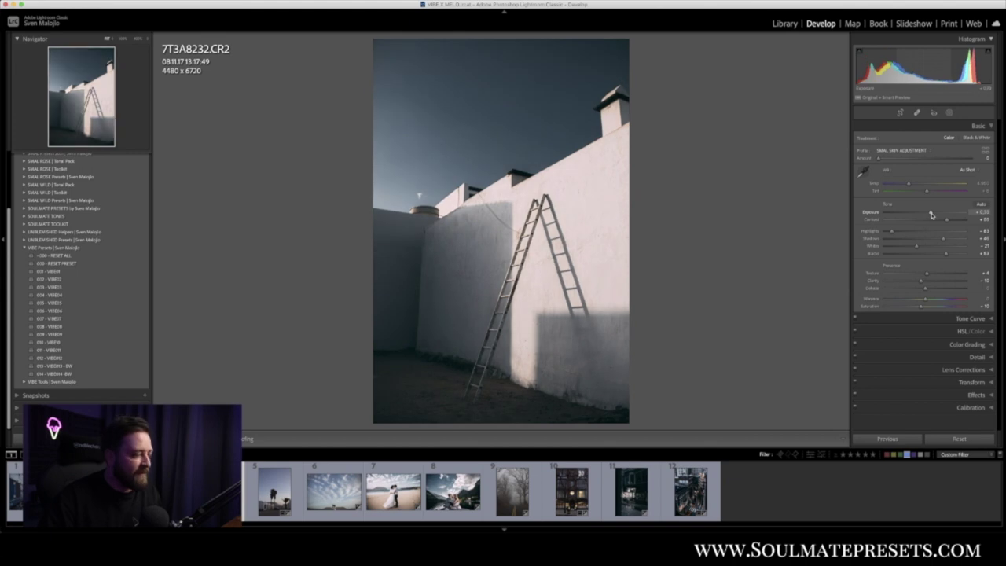
{"action": "left_click_drag", "start_coordinate": [908, 183], "coordinate": [905, 184]}
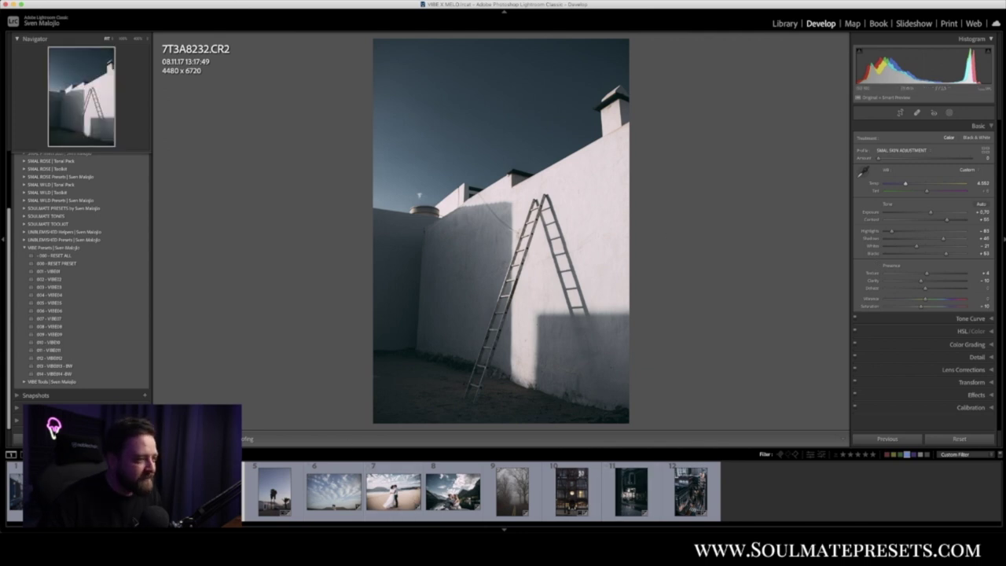
Apply VIBE preset 001 to the motorcycle photo MM1M3441.RAF, raise its shadows and contrast, and lower exposure to -0.25.
{"action": "key", "text": "Left"}
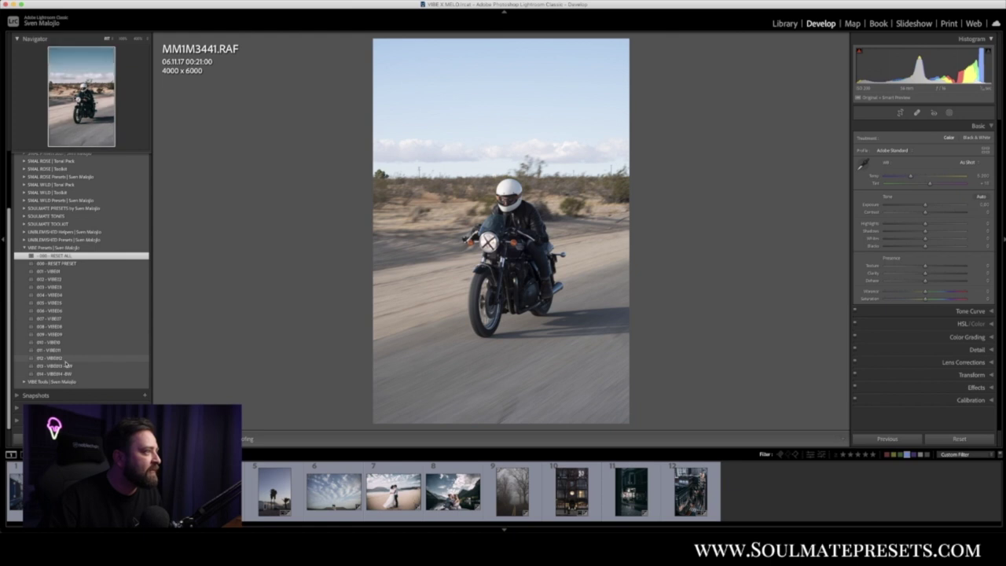
{"action": "left_click", "coordinate": [68, 273]}
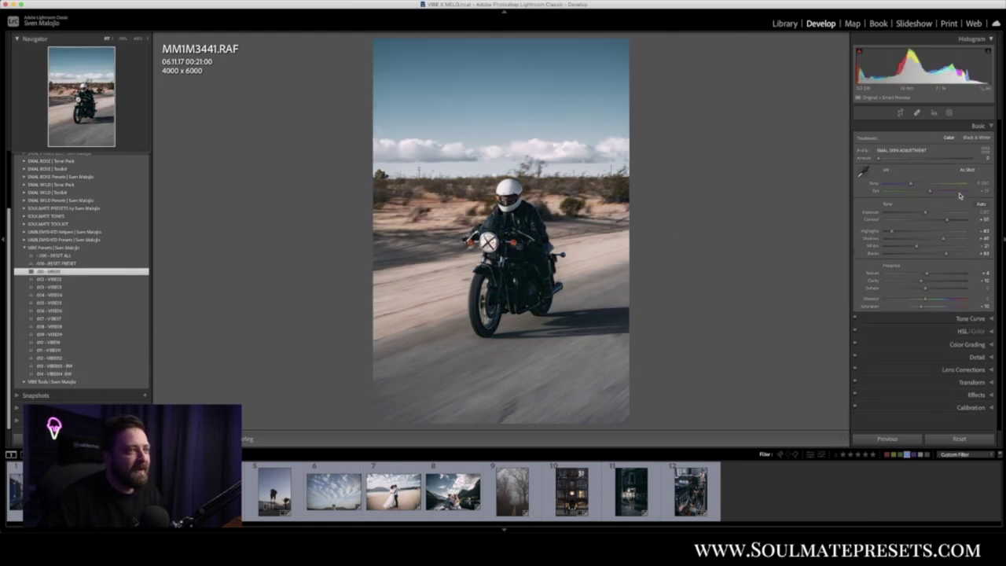
{"action": "left_click_drag", "start_coordinate": [944, 241], "coordinate": [958, 244]}
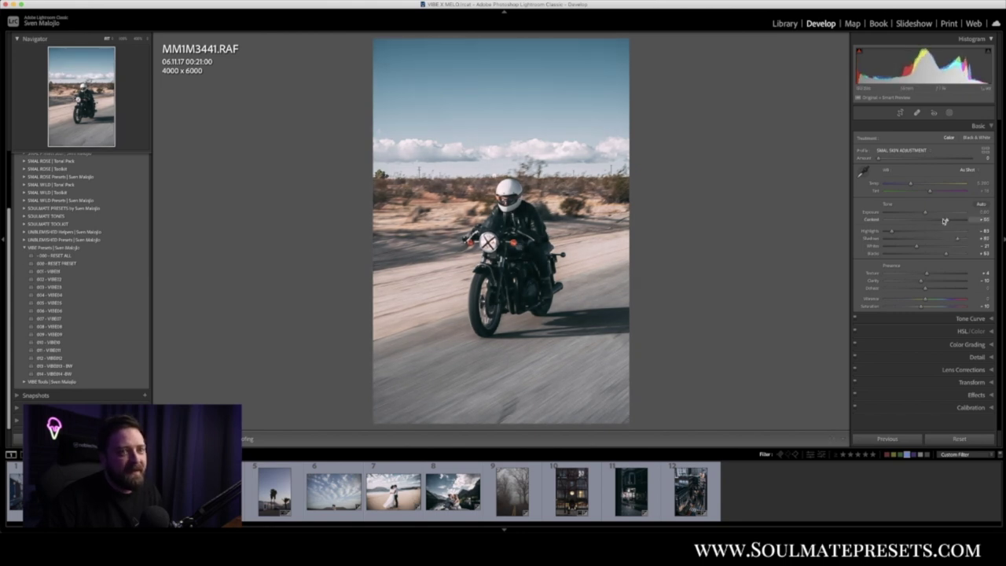
{"action": "left_click_drag", "start_coordinate": [926, 212], "coordinate": [961, 221]}
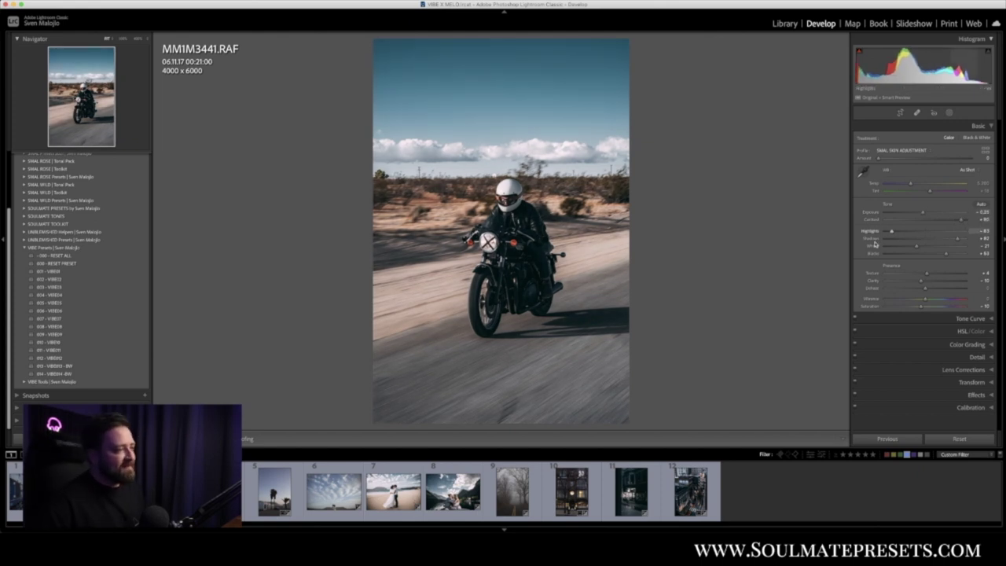
Compare the motorcycle photo's before and after versions side by side, then return to the single view.
{"action": "key", "text": "y"}
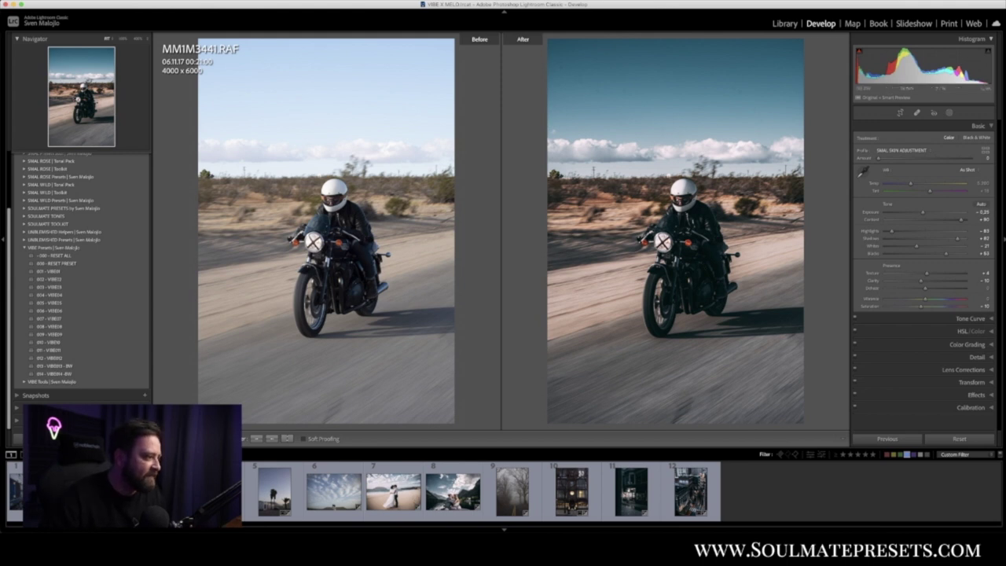
{"action": "key", "text": "y"}
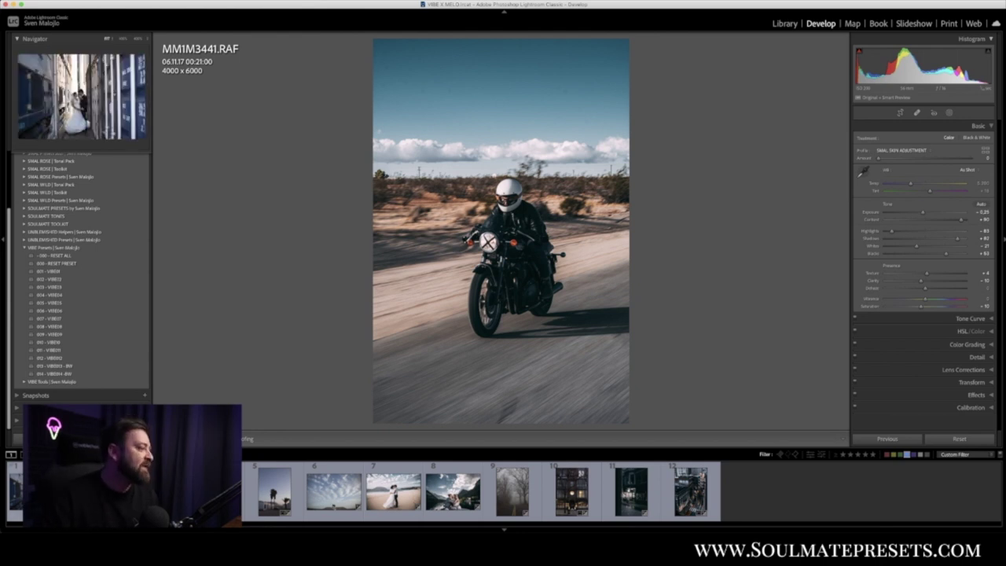
Apply VIBE preset 011 to the field wedding photo DSC_7777.NEF, lower exposure, warm the white balance, and raise the skin adjustment amount to about 25.
{"action": "left_click", "coordinate": [149, 491]}
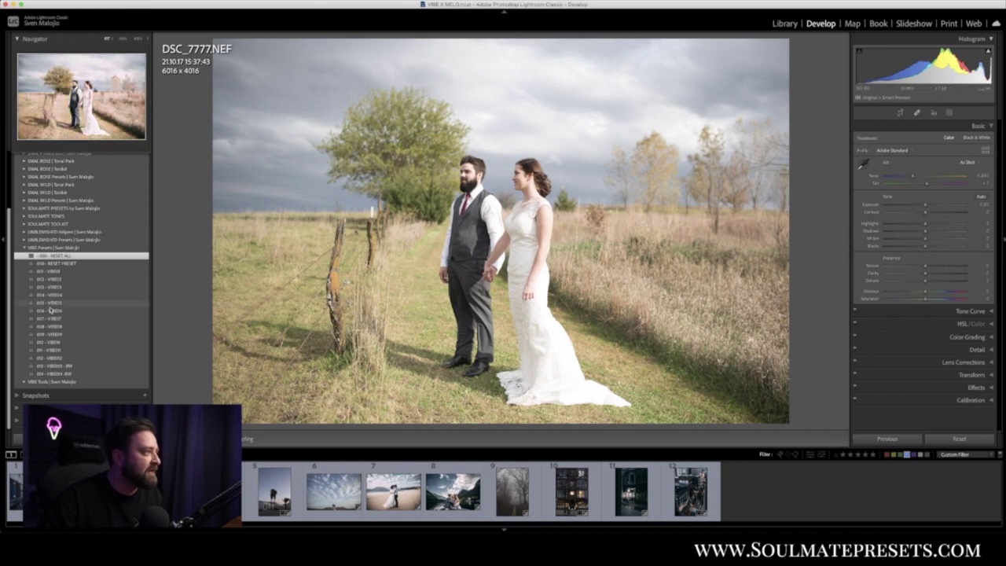
{"action": "left_click", "coordinate": [62, 350]}
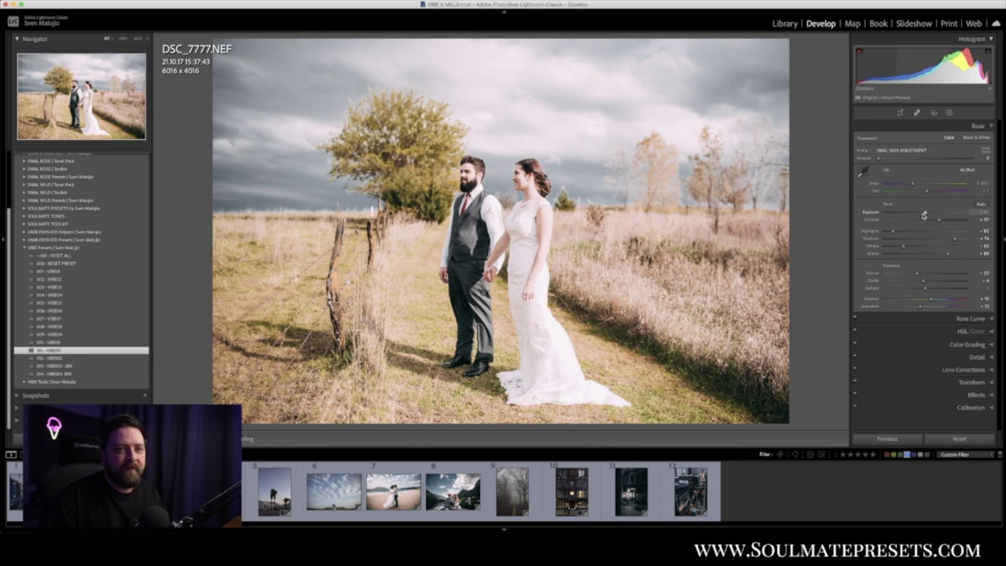
{"action": "left_click_drag", "start_coordinate": [924, 215], "coordinate": [920, 214]}
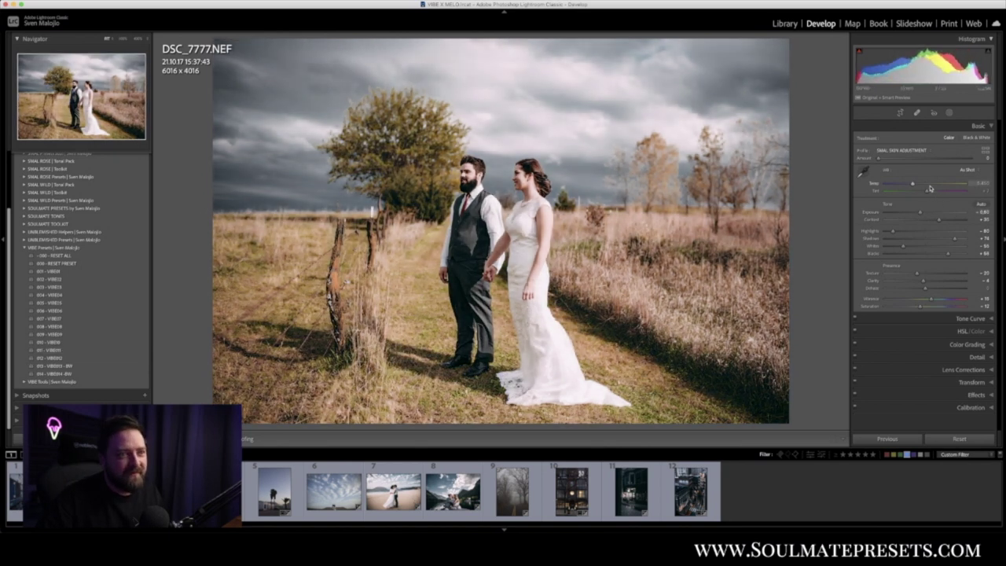
{"action": "left_click_drag", "start_coordinate": [913, 184], "coordinate": [915, 184]}
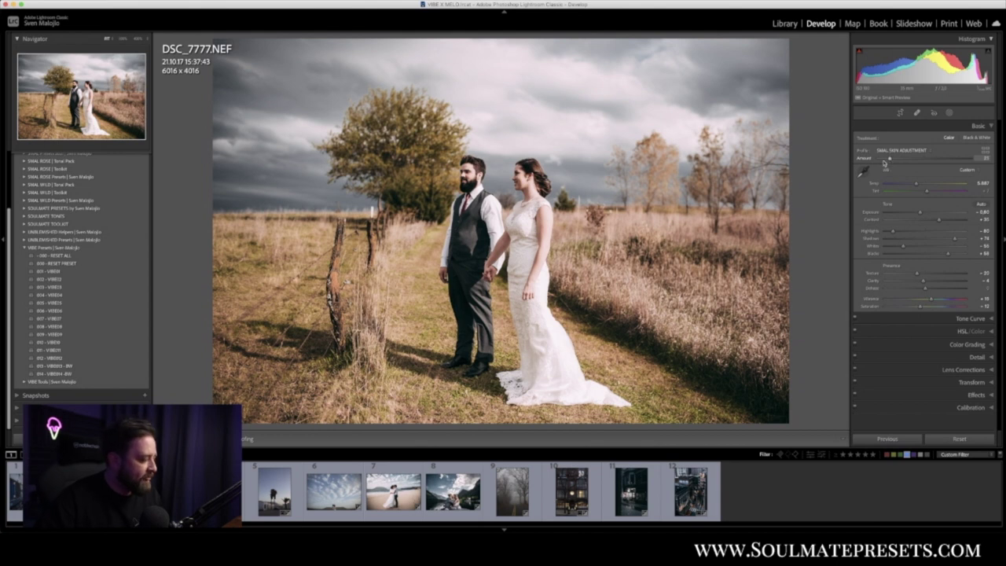
{"action": "left_click_drag", "start_coordinate": [890, 160], "coordinate": [898, 161]}
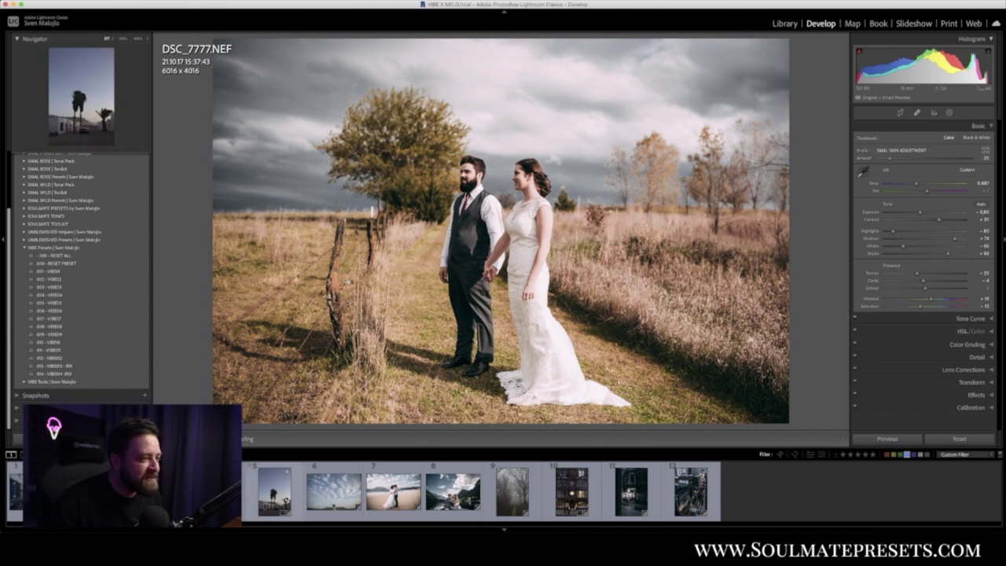
Apply VIBE preset 004 to the palm tree photo 7T3A8261.CR2, raise exposure, set shadows to +100, warm the white balance, and straighten the picture.
{"action": "left_click", "coordinate": [287, 496]}
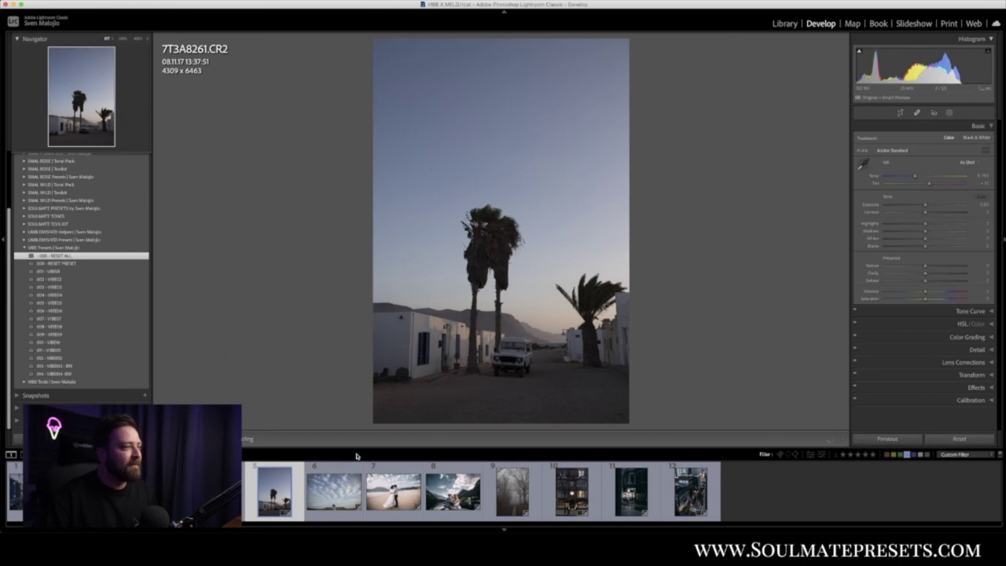
{"action": "left_click", "coordinate": [100, 296]}
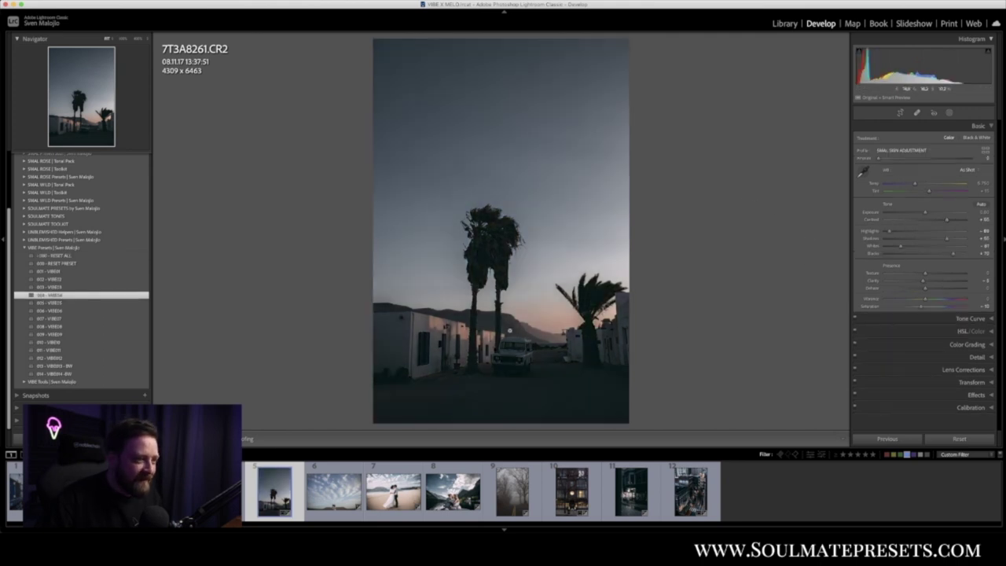
{"action": "left_click_drag", "start_coordinate": [924, 212], "coordinate": [986, 247]}
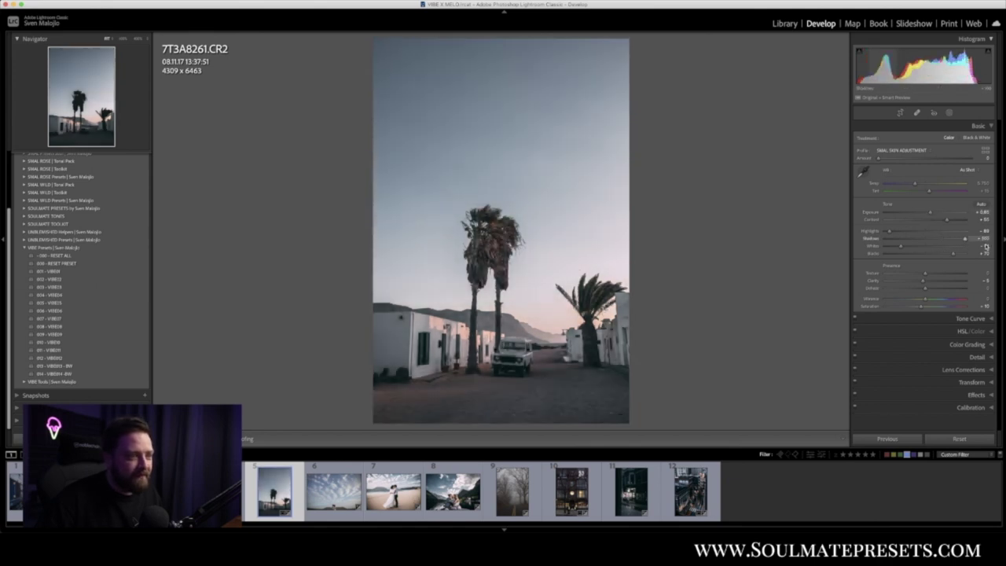
{"action": "left_click_drag", "start_coordinate": [933, 213], "coordinate": [921, 184]}
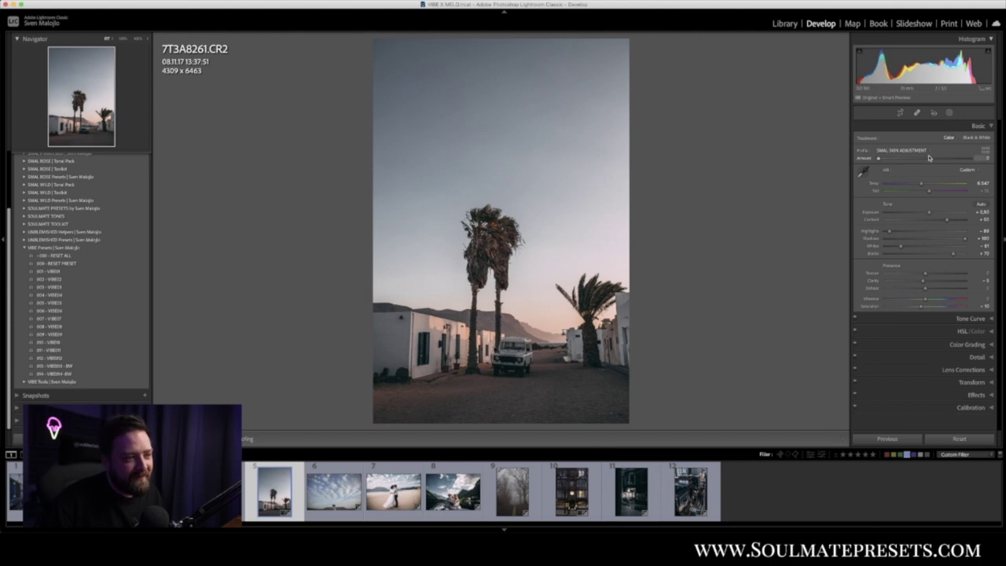
{"action": "left_click", "coordinate": [901, 113]}
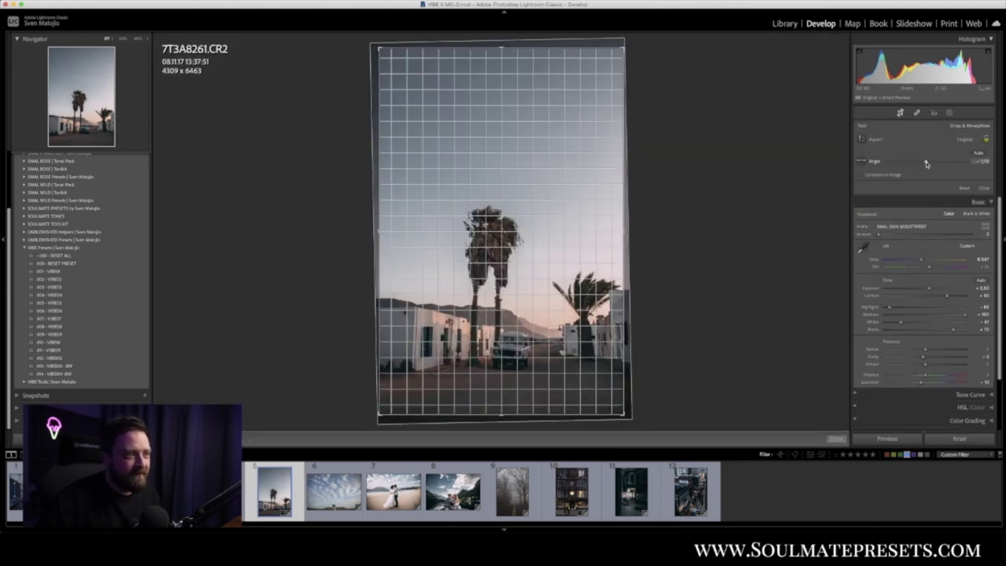
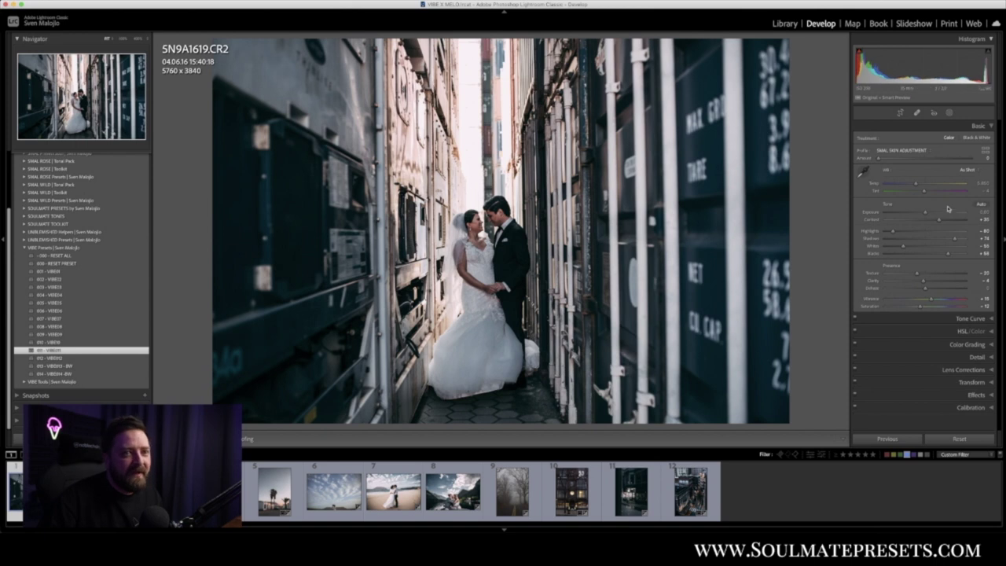
Raise exposure, warm the white balance and increase the skin adjustment amount on the container wedding photo 5N9A1619.CR2, and compare before and after.
{"action": "left_click_drag", "start_coordinate": [924, 213], "coordinate": [918, 185]}
{"action": "left_click_drag", "start_coordinate": [879, 160], "coordinate": [885, 162]}
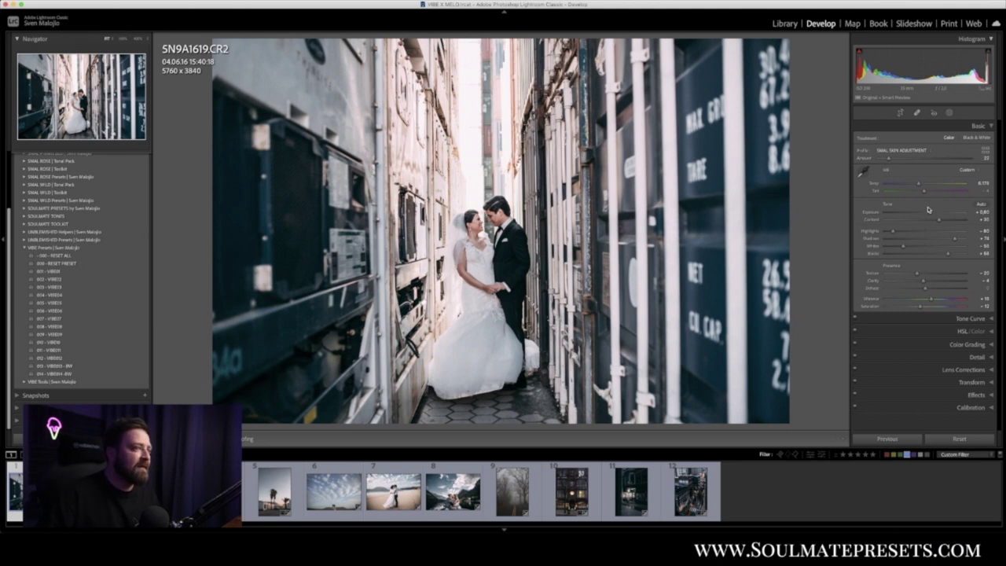
{"action": "key", "text": "y"}
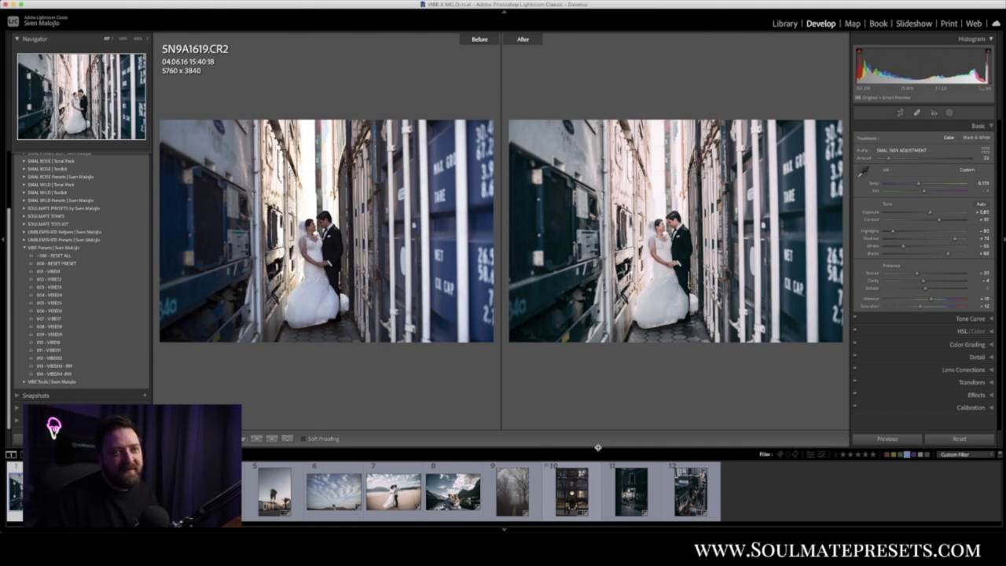
Apply VIBE preset 003 to the foggy road photo _S3A6642.CR3, raise exposure, set highlights to -100, and compare before and after.
{"action": "left_click", "coordinate": [538, 505]}
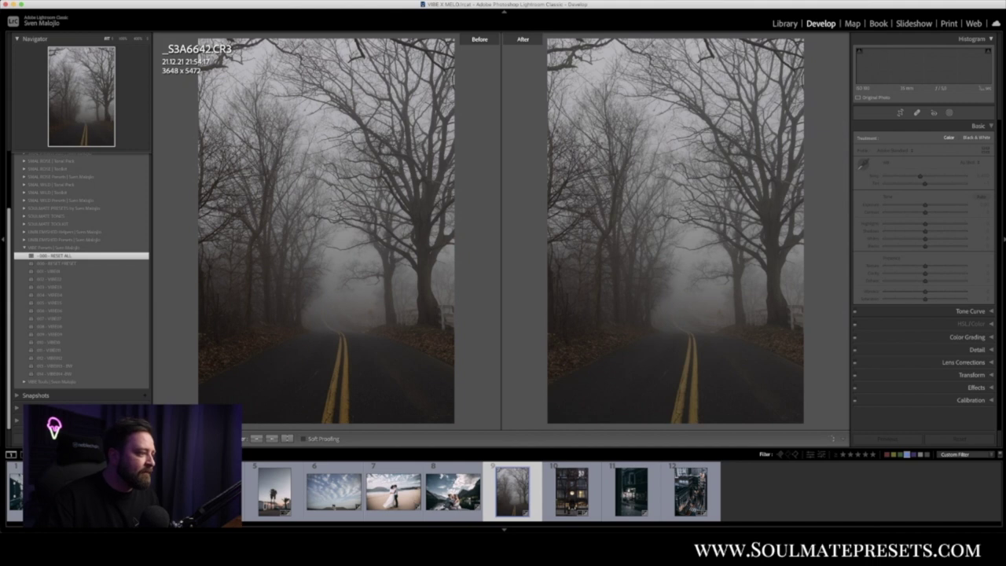
{"action": "key", "text": "y"}
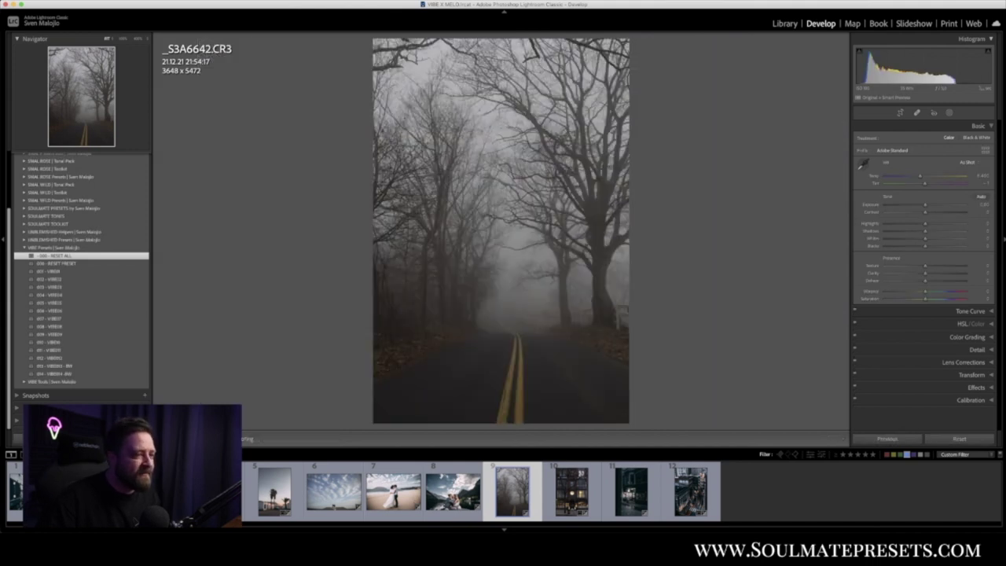
{"action": "left_click", "coordinate": [84, 289]}
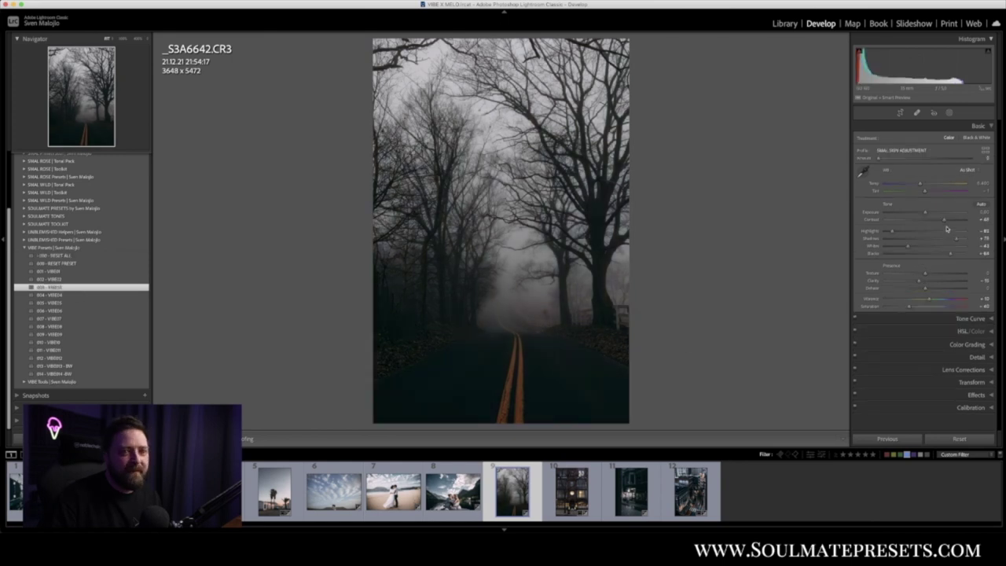
{"action": "left_click_drag", "start_coordinate": [926, 214], "coordinate": [933, 214]}
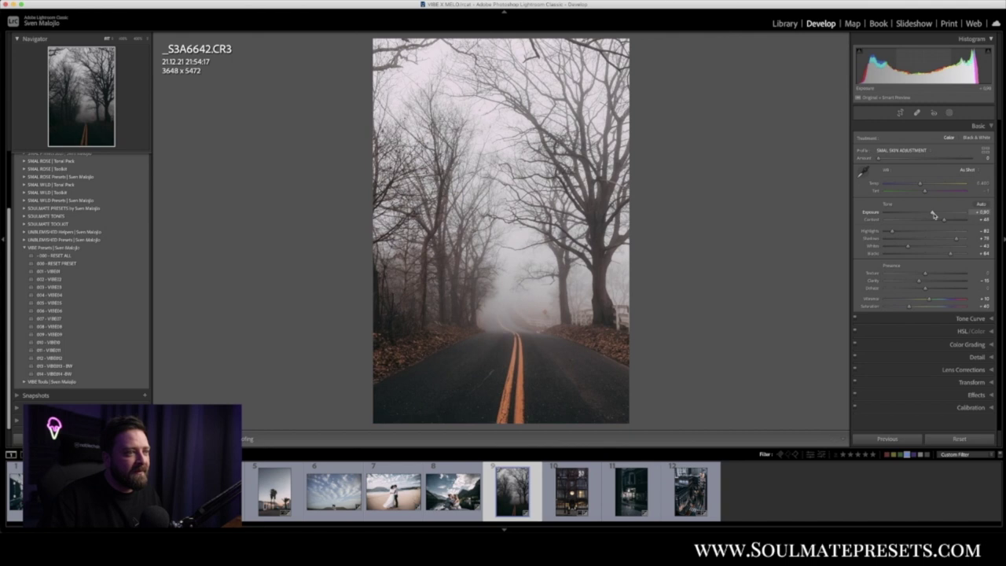
{"action": "left_click", "coordinate": [883, 232]}
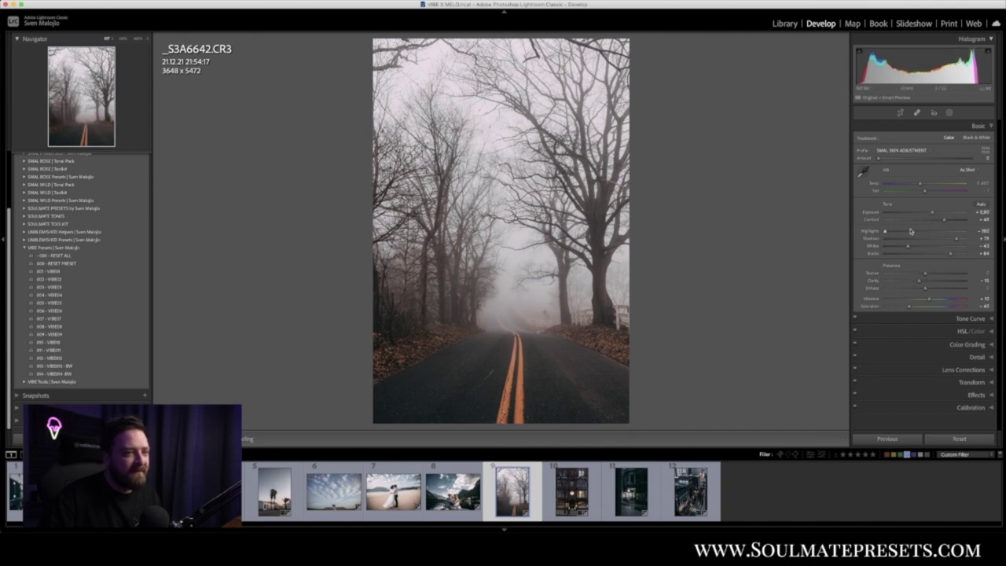
{"action": "left_click_drag", "start_coordinate": [932, 214], "coordinate": [929, 214]}
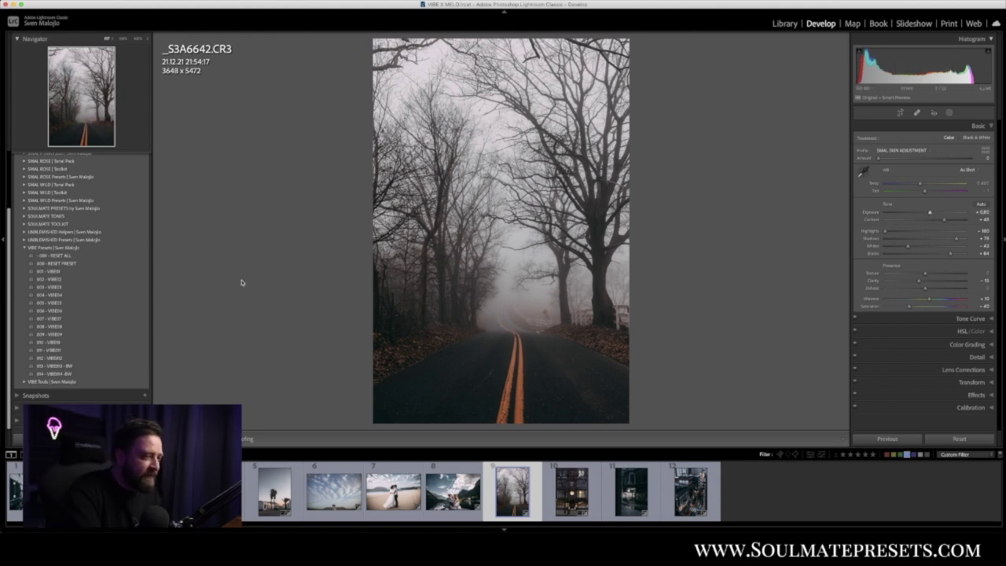
{"action": "key", "text": "y"}
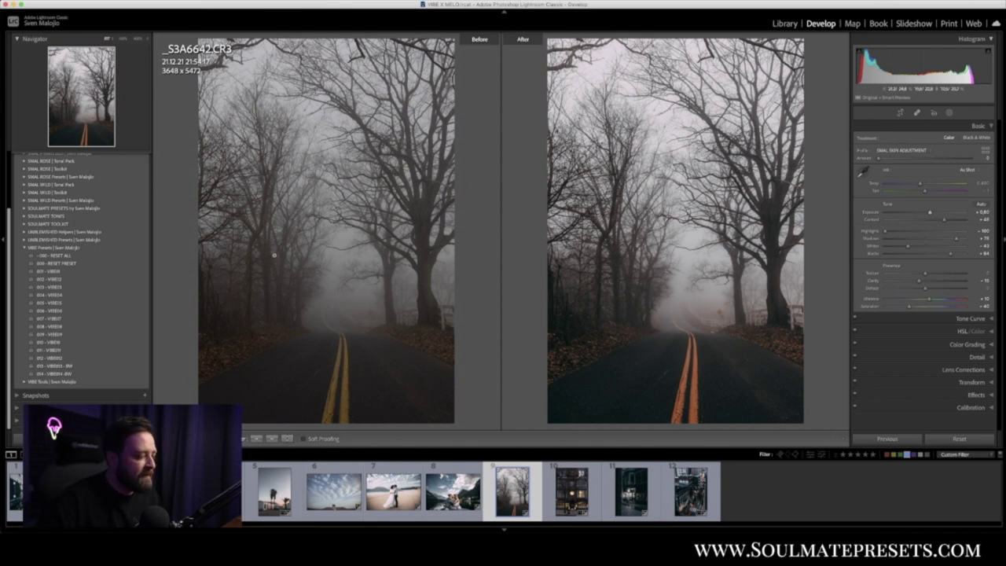
{"action": "key", "text": "y"}
Show the red-labelled photos with the river portrait IMG_0335.CR2 open, and collapse the VIBE preset group.
{"action": "key", "text": "6"}
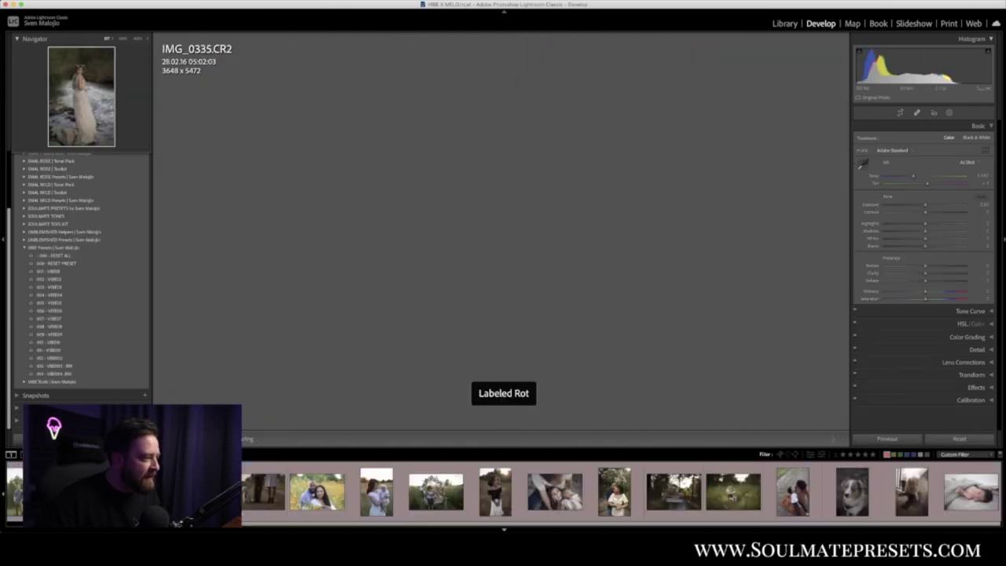
{"action": "scroll", "coordinate": [26, 257], "scroll_direction": "up", "scroll_amount": 2}
{"action": "left_click", "coordinate": [24, 266]}
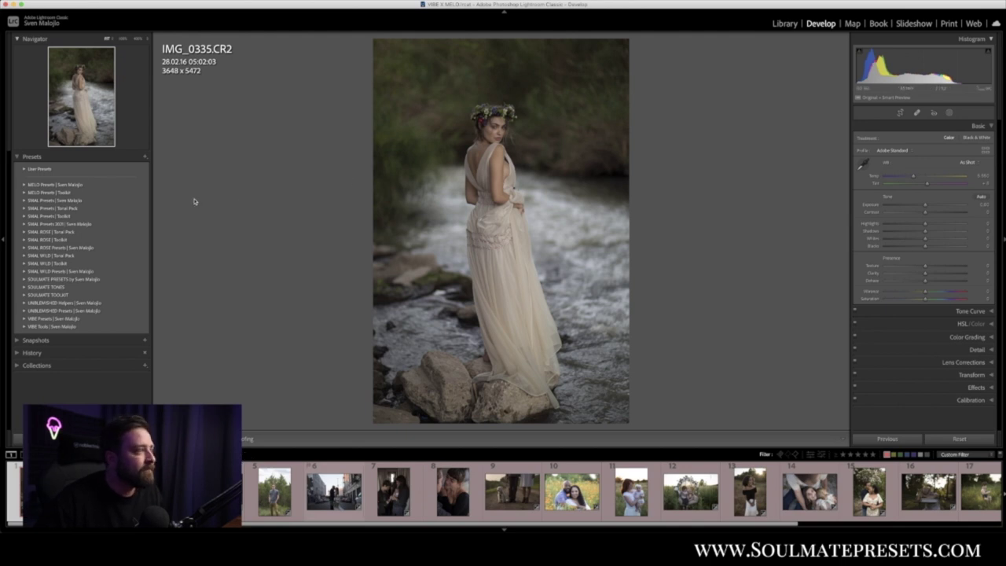
Apply preset 001 from the SMAL ROSE presets to the river portrait, raise exposure to about +0.50, and warm the white balance.
{"action": "left_click", "coordinate": [26, 247]}
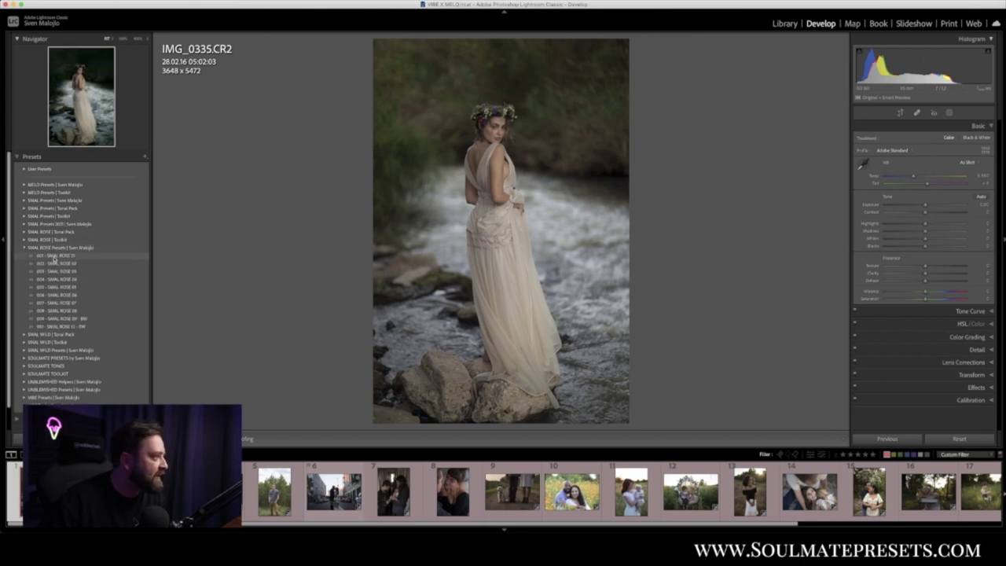
{"action": "left_click", "coordinate": [54, 256]}
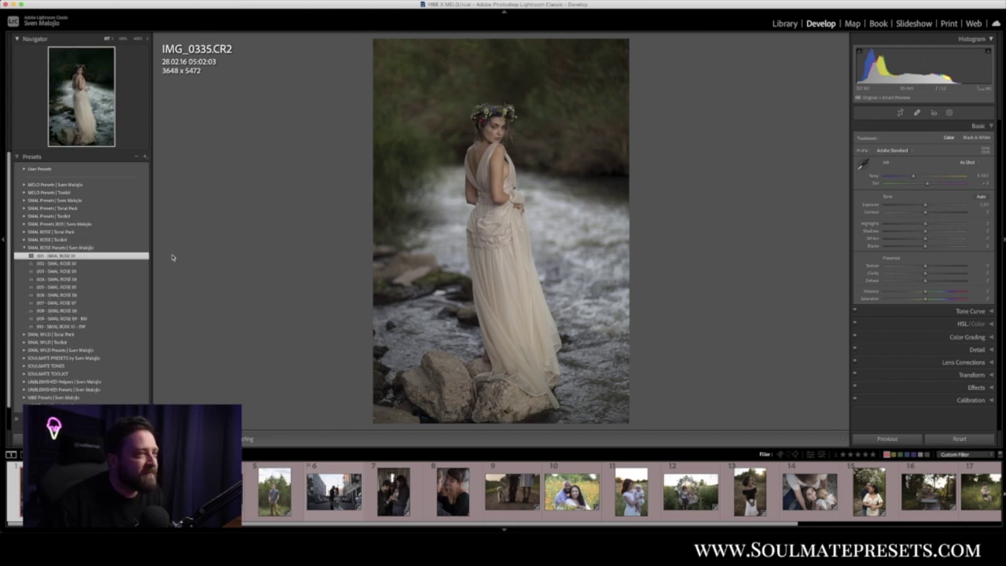
{"action": "left_click_drag", "start_coordinate": [919, 207], "coordinate": [928, 207]}
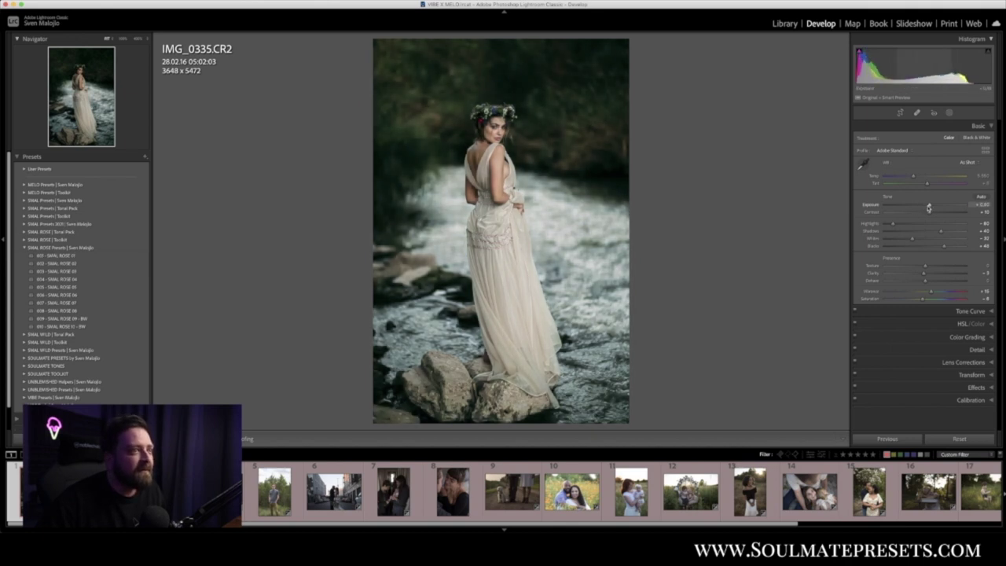
{"action": "left_click_drag", "start_coordinate": [912, 178], "coordinate": [927, 178]}
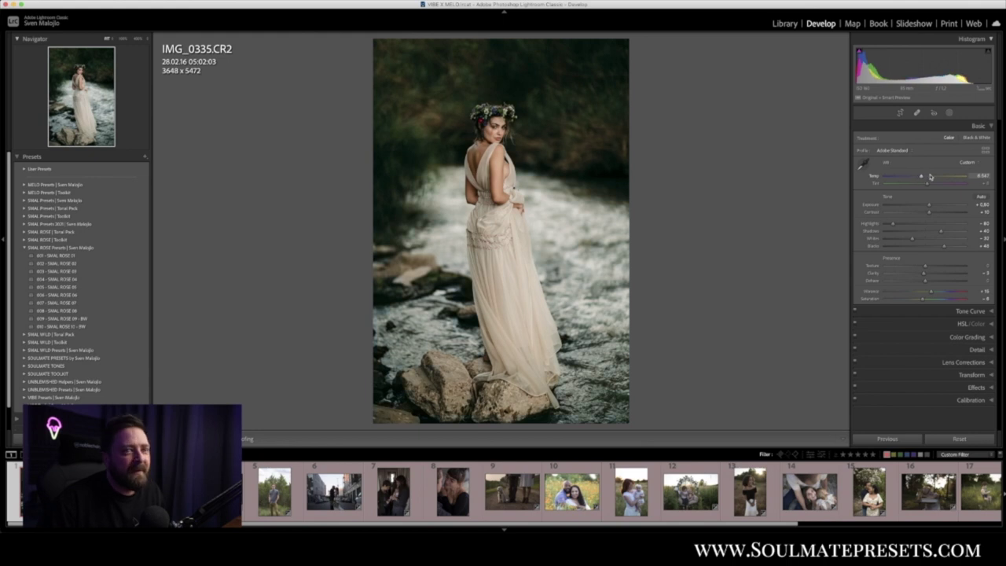
Assign the SMAL SKIN ADJUSTMENT profile to the river portrait and set its amount to about 50.
{"action": "left_click", "coordinate": [985, 149]}
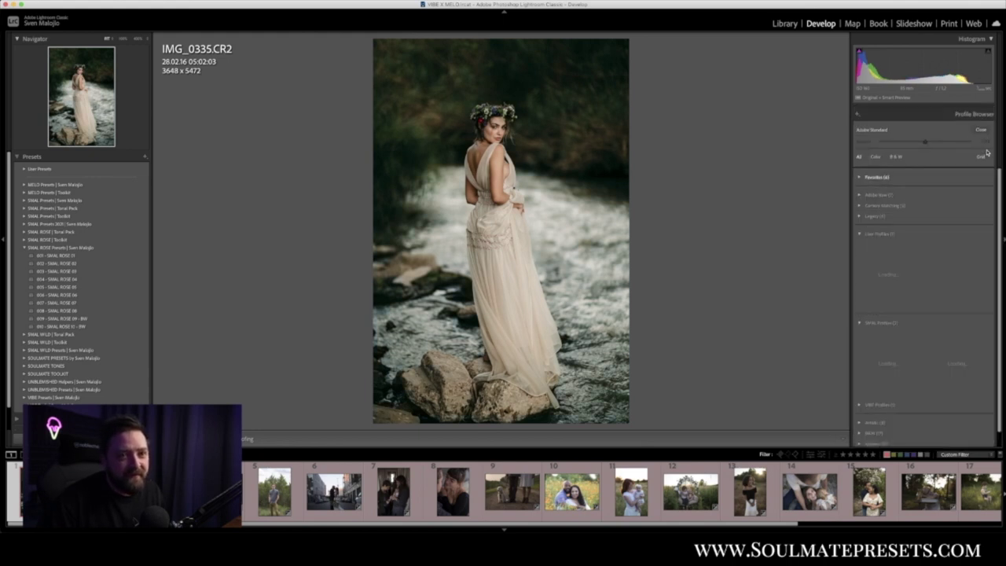
{"action": "left_click", "coordinate": [864, 234]}
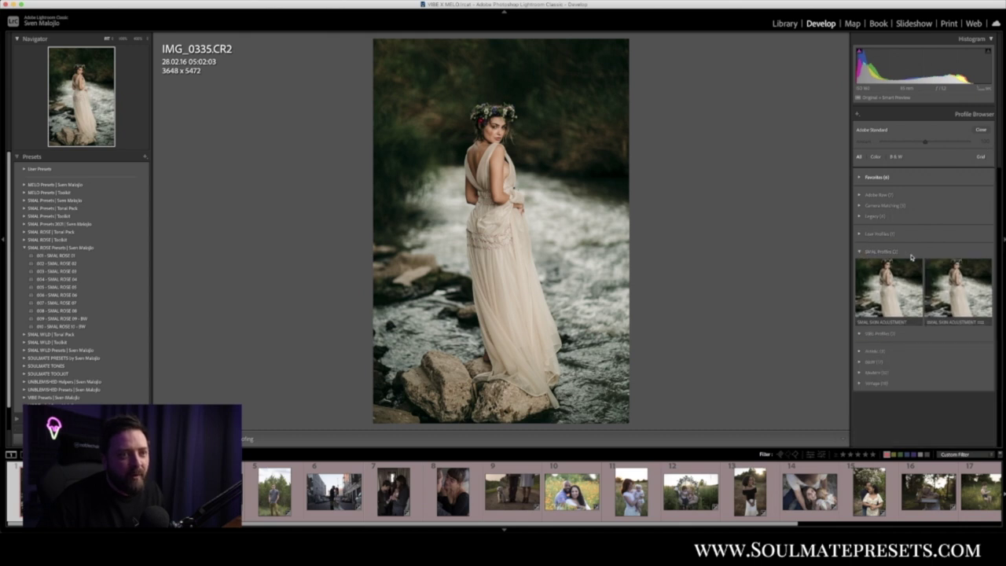
{"action": "left_click", "coordinate": [883, 291]}
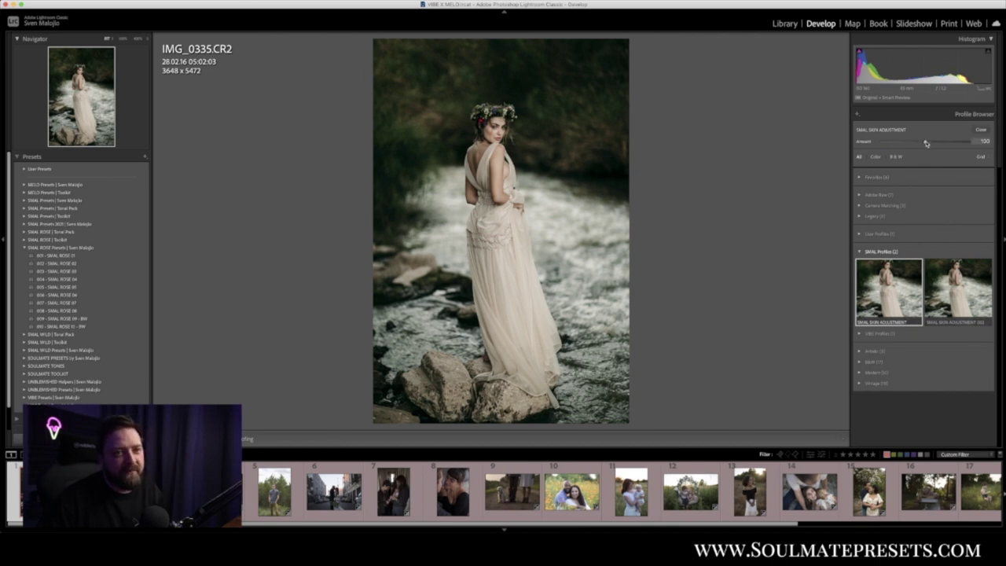
{"action": "left_click_drag", "start_coordinate": [925, 143], "coordinate": [852, 143]}
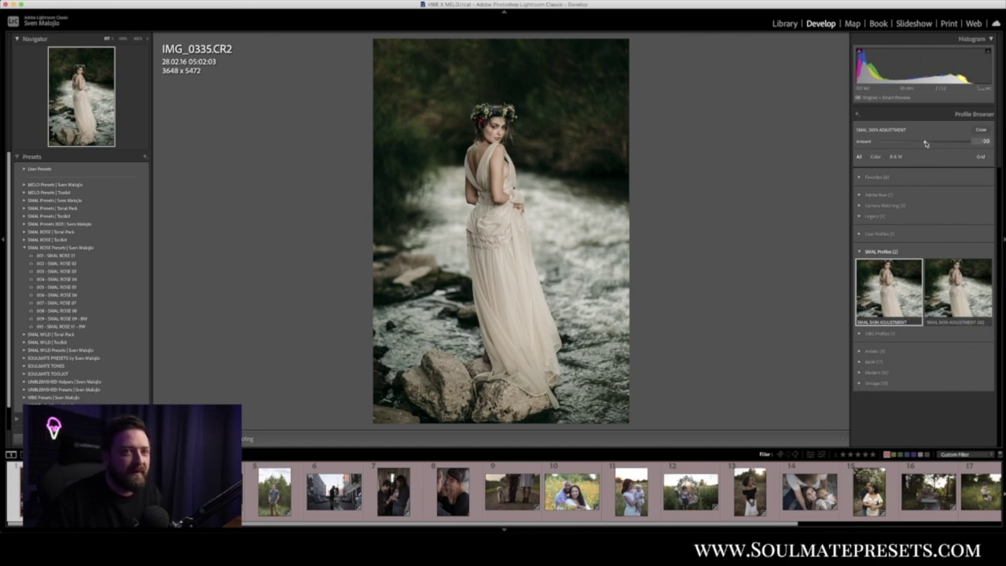
{"action": "left_click", "coordinate": [980, 129]}
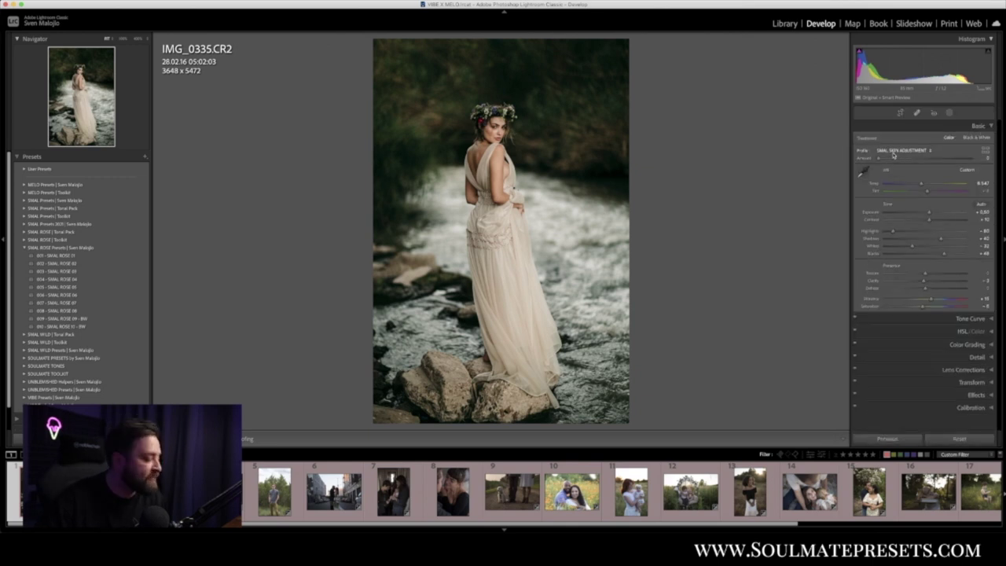
{"action": "left_click_drag", "start_coordinate": [880, 160], "coordinate": [903, 173]}
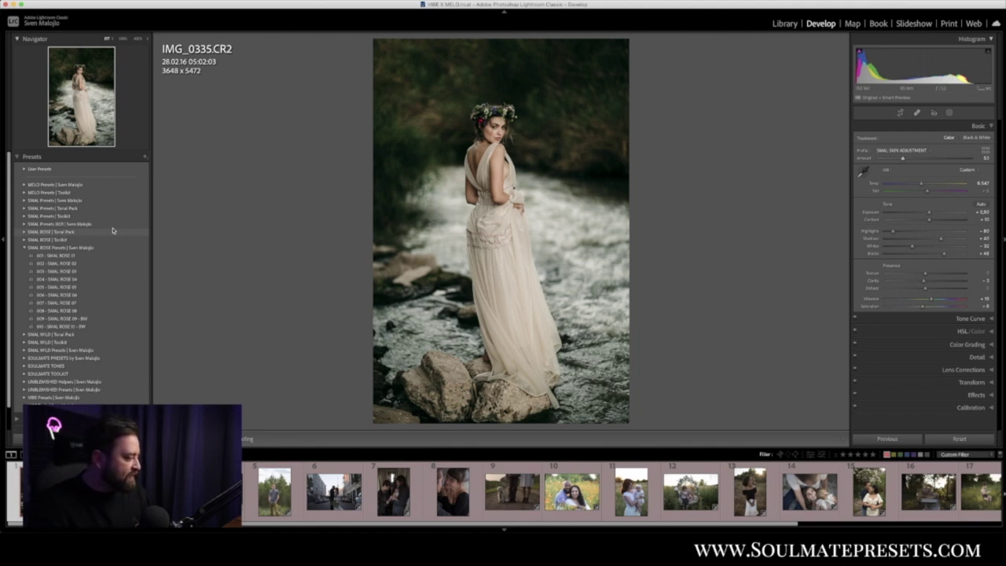
Collapse the SMAL ROSE presets, expand the MELO presets, and reset all settings of the river portrait with the RESET ALL preset.
{"action": "left_click", "coordinate": [25, 248]}
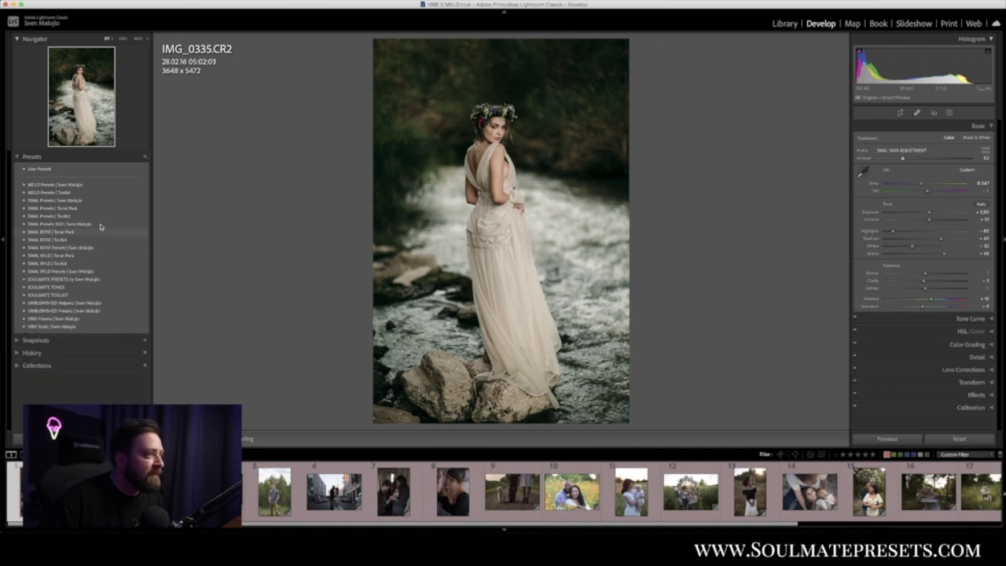
{"action": "left_click", "coordinate": [25, 184]}
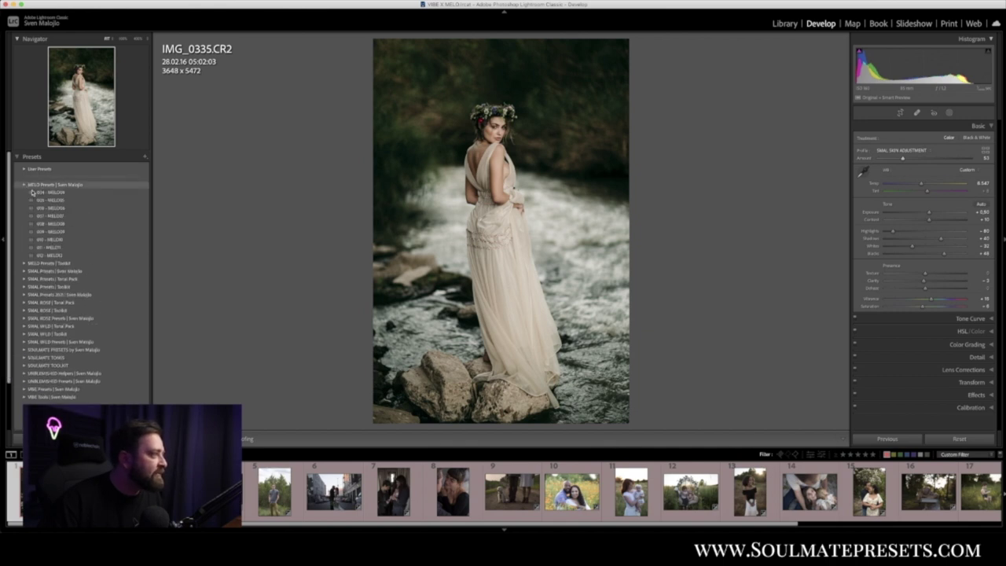
{"action": "left_click", "coordinate": [77, 195]}
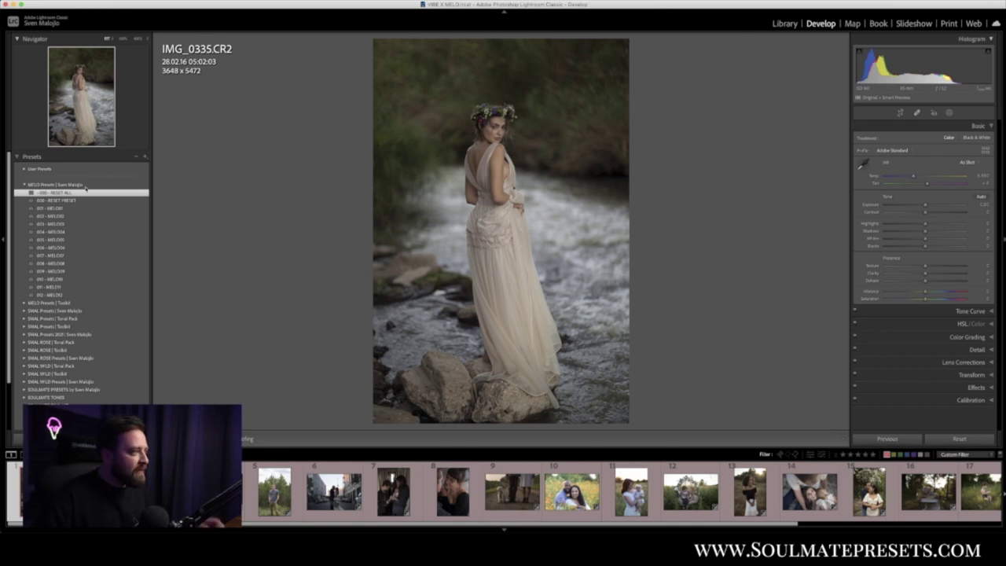
Apply the MELO04 preset to the river portrait, raise exposure to about +0.65, warm the white balance, and compare before and after.
{"action": "left_click", "coordinate": [74, 232]}
{"action": "left_click_drag", "start_coordinate": [923, 214], "coordinate": [929, 214]}
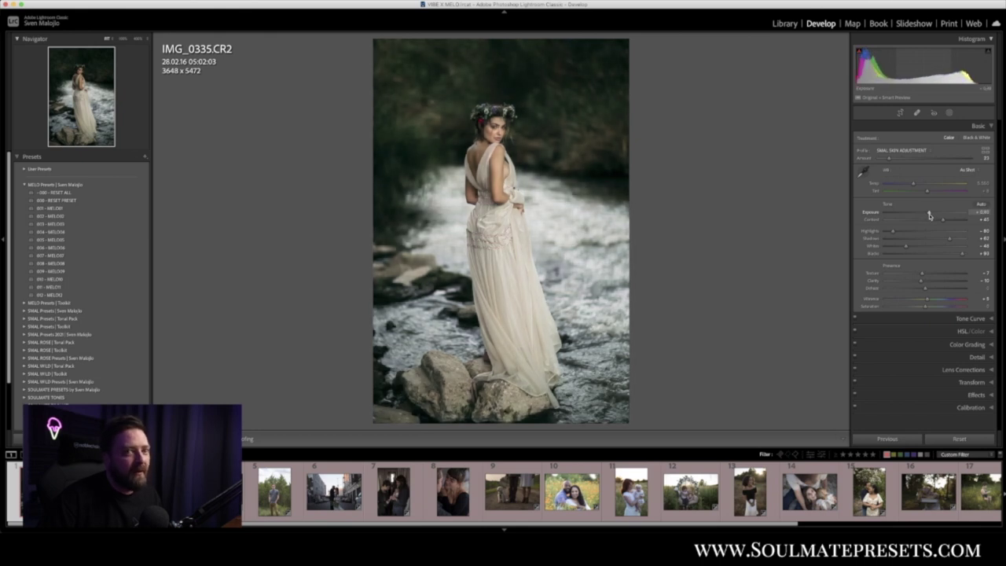
{"action": "left_click_drag", "start_coordinate": [913, 184], "coordinate": [915, 186]}
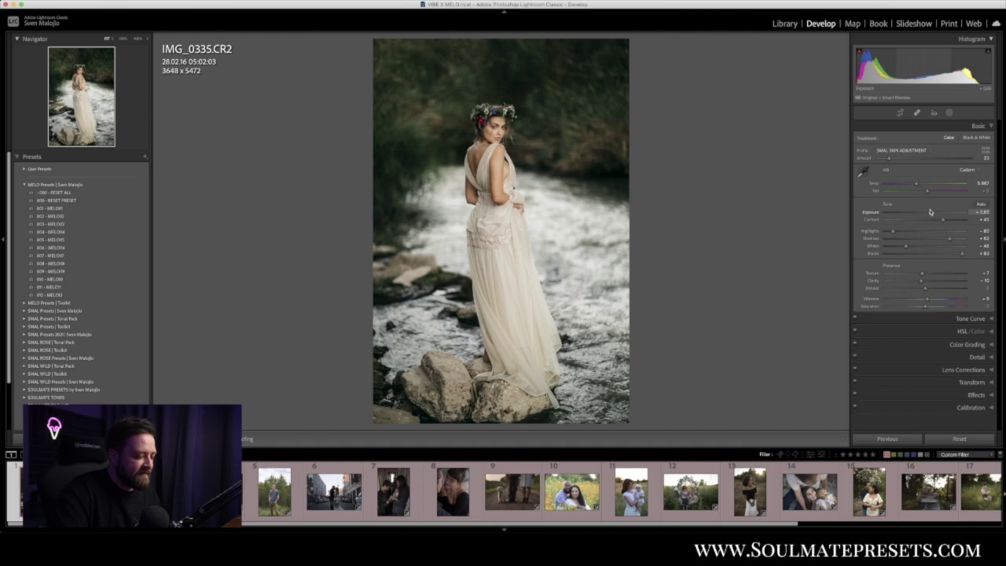
{"action": "key", "text": "y"}
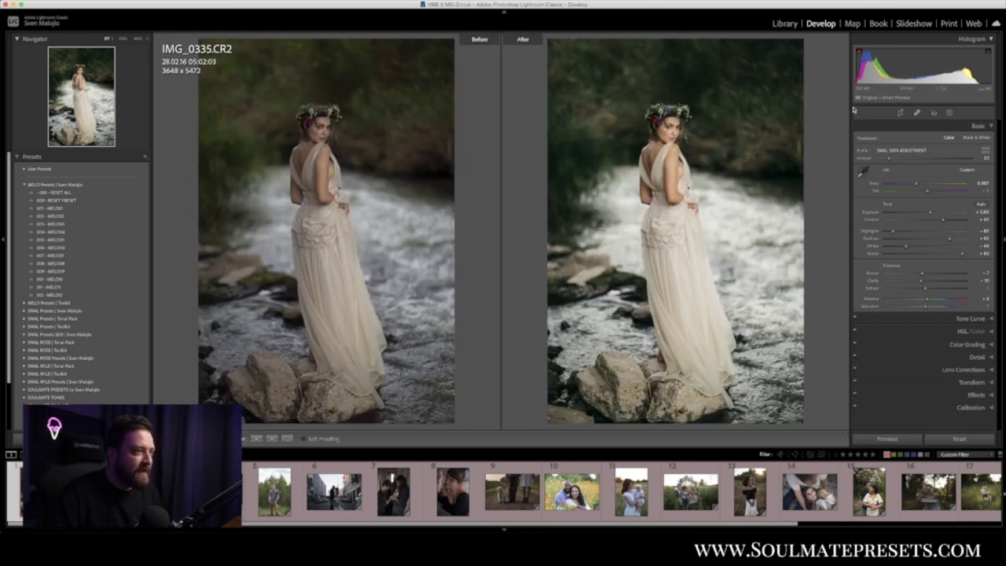
{"action": "key", "text": "y"}
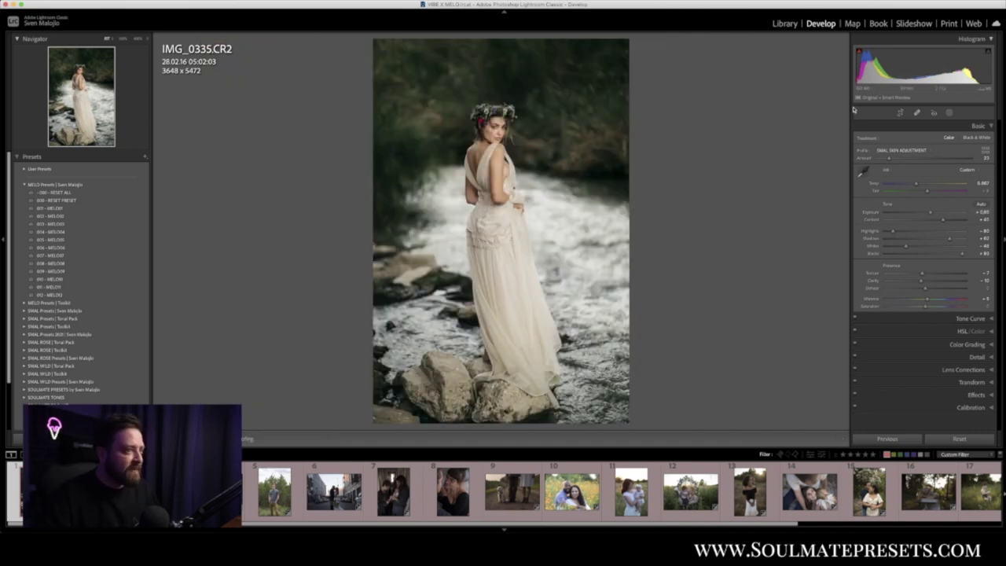
Try the other MELO presets from 01 to 12 on the river portrait, ending back on MELO04.
{"action": "left_click", "coordinate": [93, 209]}
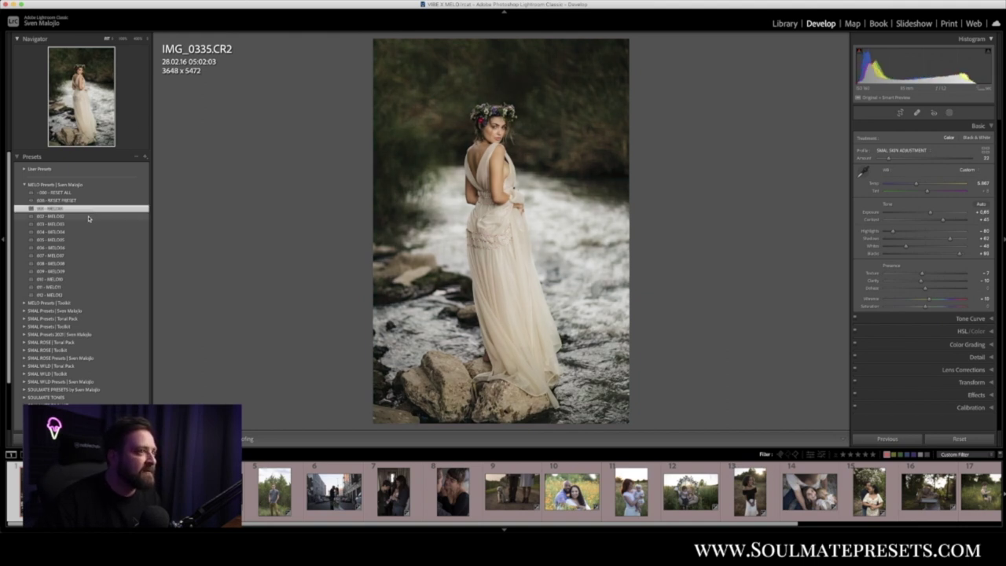
{"action": "left_click", "coordinate": [88, 216]}
{"action": "left_click", "coordinate": [84, 225]}
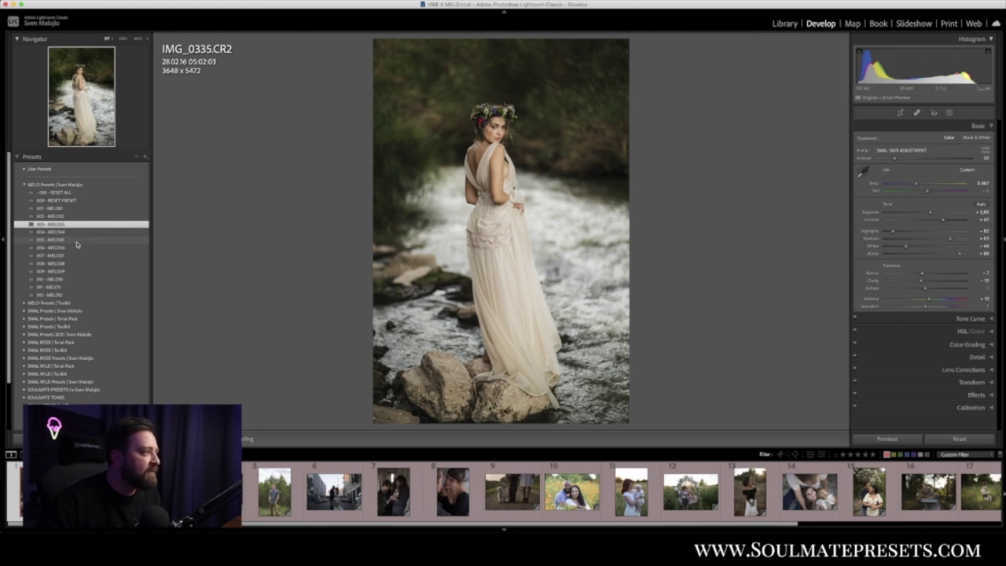
{"action": "left_click", "coordinate": [76, 241]}
{"action": "left_click", "coordinate": [75, 248]}
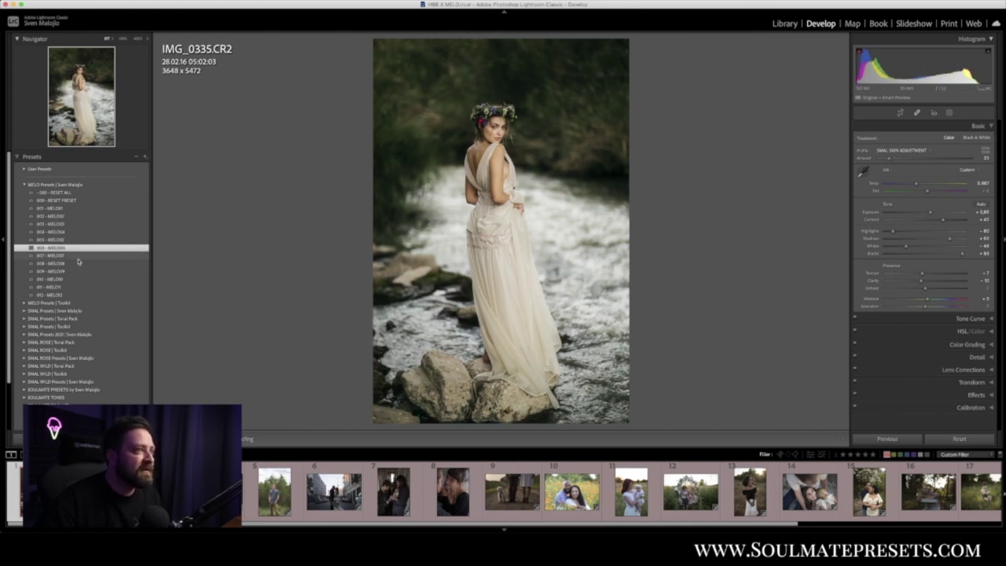
{"action": "left_click", "coordinate": [76, 256]}
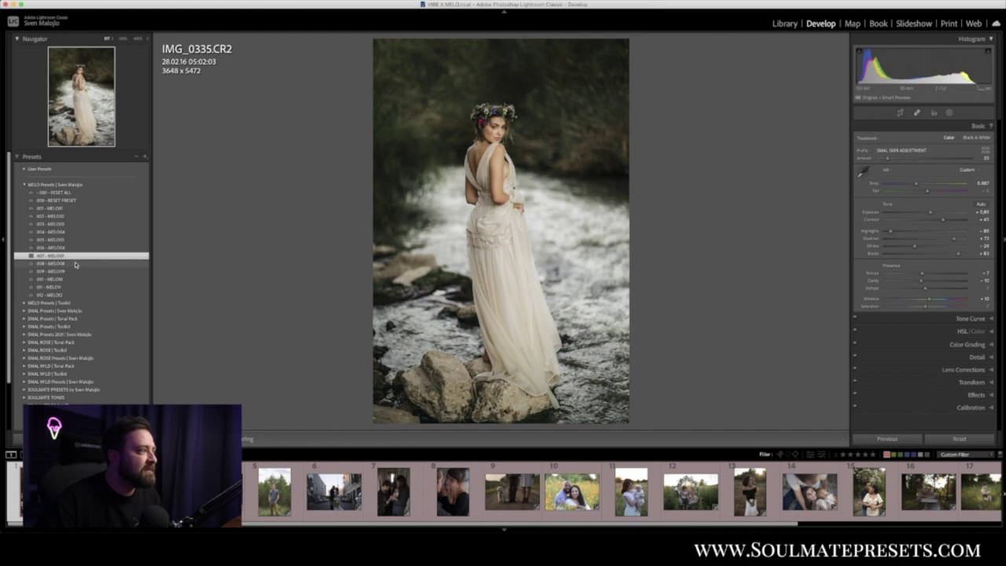
{"action": "left_click", "coordinate": [76, 264]}
{"action": "left_click", "coordinate": [76, 271]}
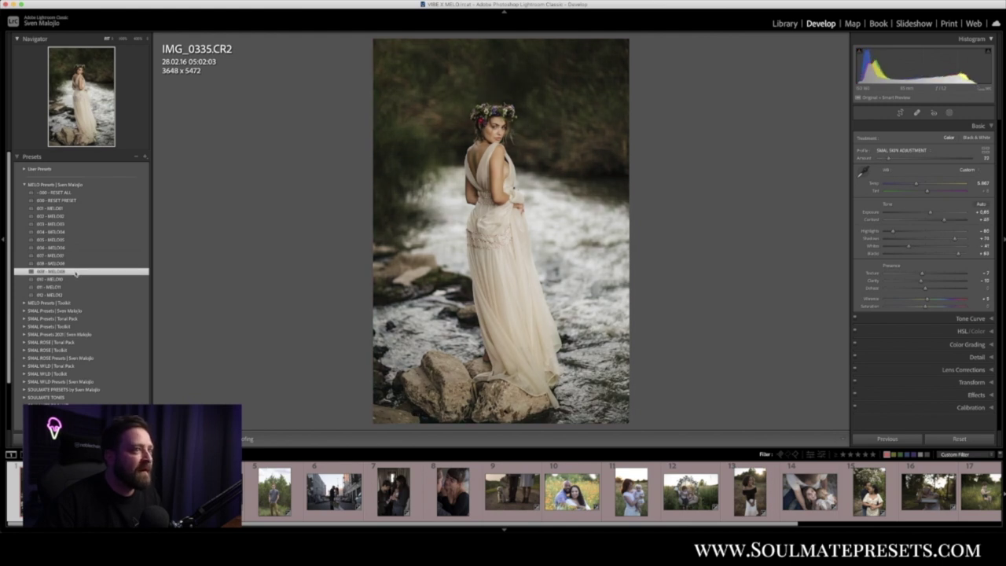
{"action": "left_click", "coordinate": [76, 279]}
{"action": "left_click", "coordinate": [75, 286]}
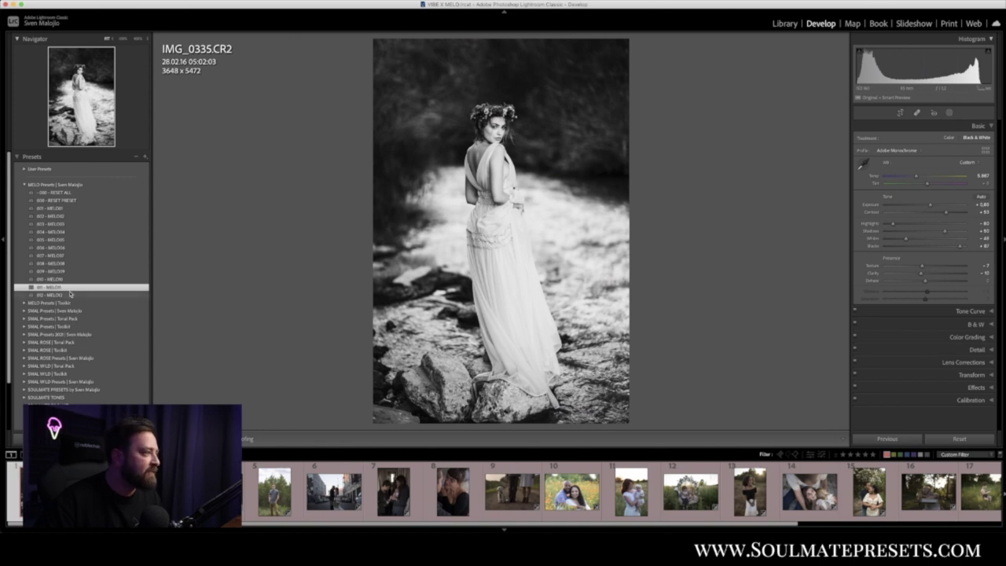
{"action": "left_click", "coordinate": [71, 294]}
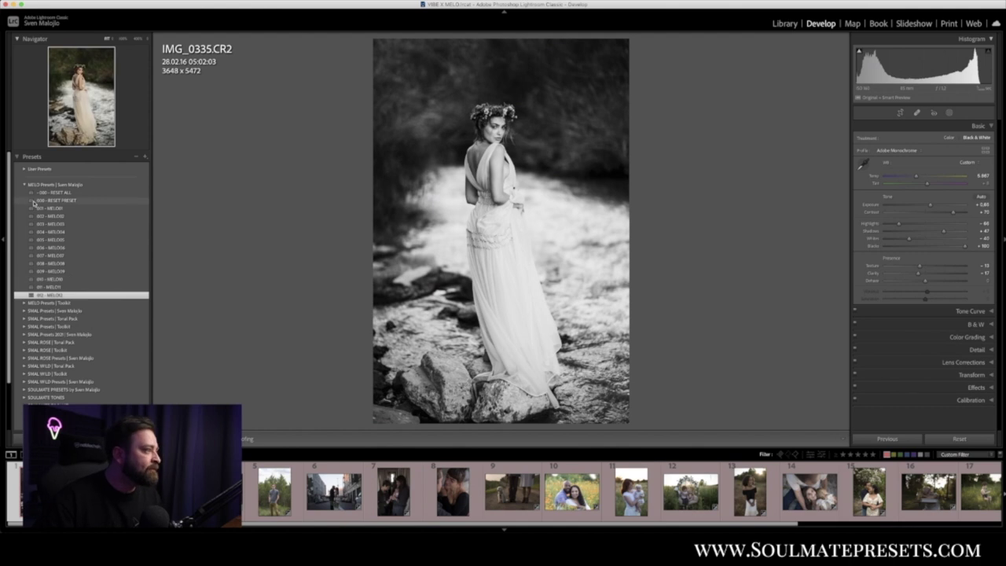
{"action": "left_click", "coordinate": [64, 234]}
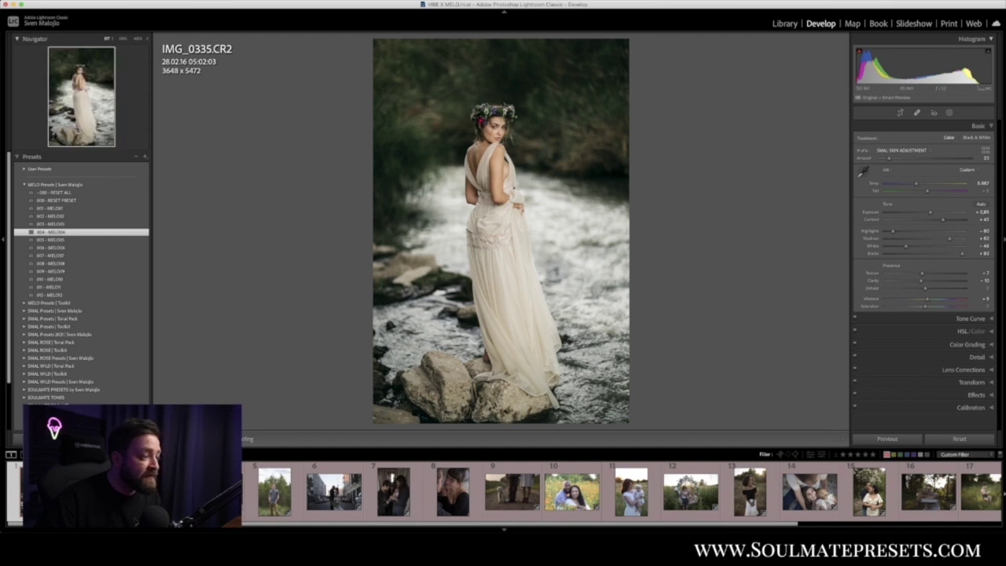
Open the wedding photo 8Q7A3924 Kopie.CR2, apply the MELO01 preset, and show it side by side with the original.
{"action": "scroll", "coordinate": [739, 518], "scroll_direction": "down", "scroll_amount": 2}
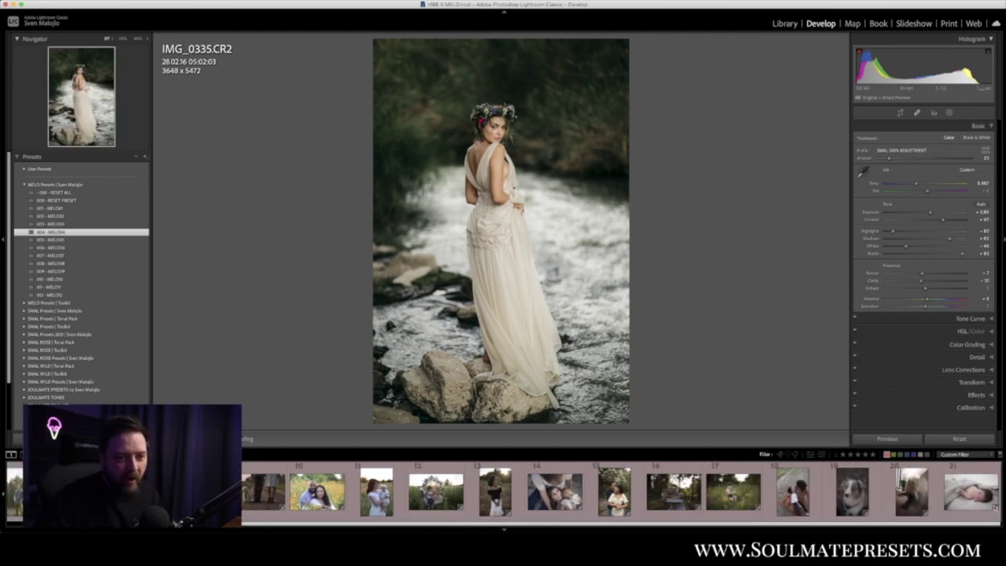
{"action": "scroll", "coordinate": [472, 510], "scroll_direction": "up", "scroll_amount": 2}
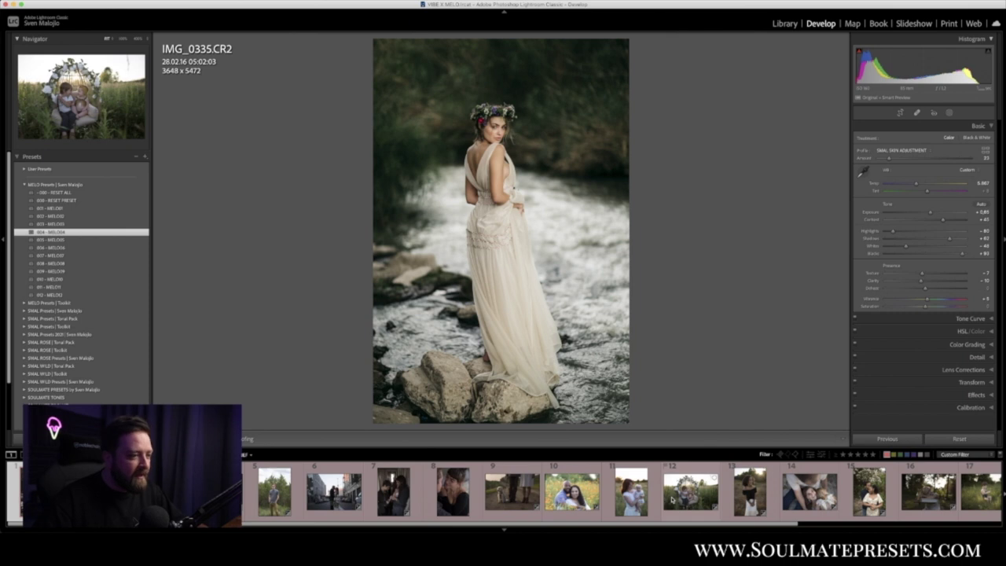
{"action": "left_click_drag", "start_coordinate": [740, 521], "coordinate": [778, 522]}
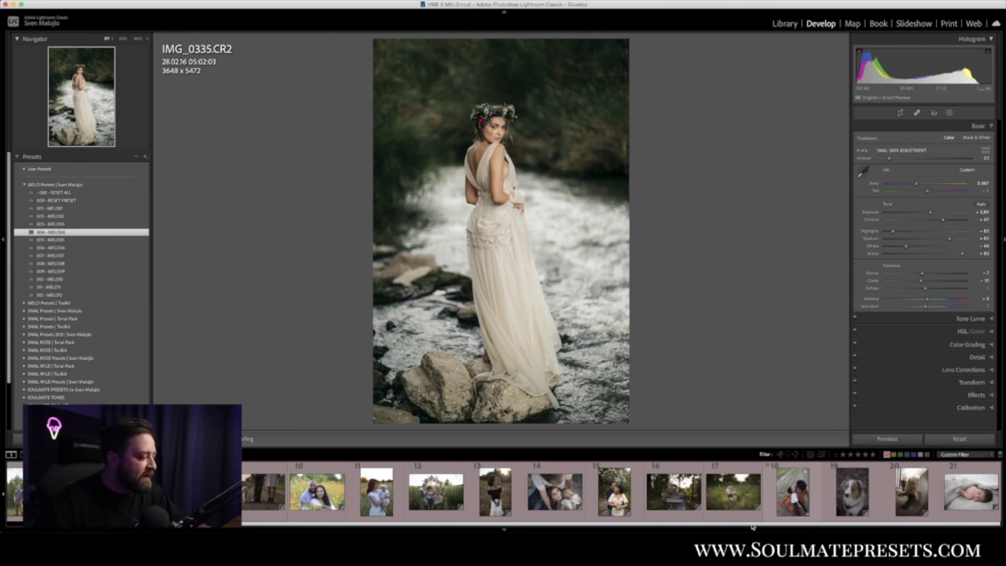
{"action": "scroll", "coordinate": [752, 502], "scroll_direction": "up", "scroll_amount": 4}
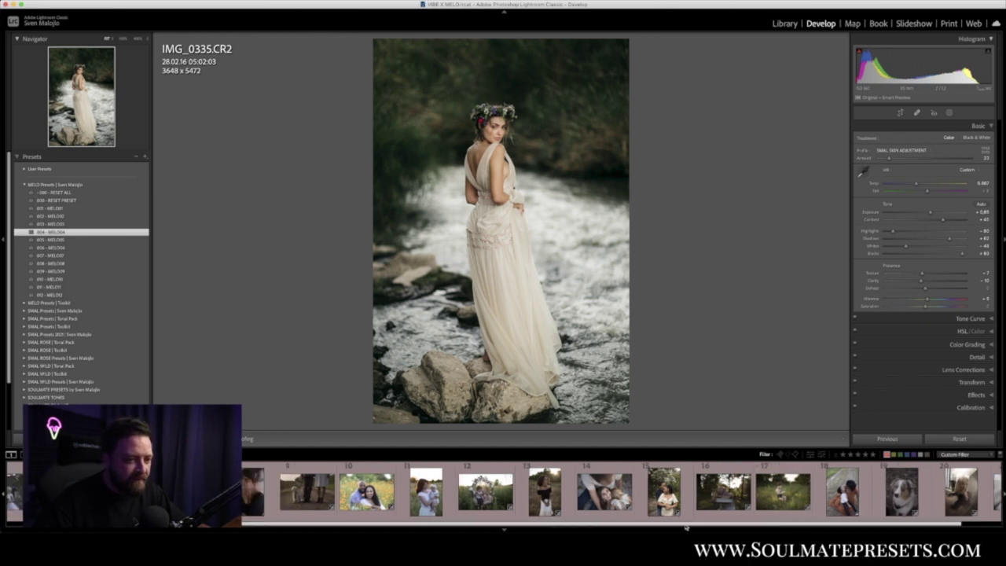
{"action": "left_click", "coordinate": [14, 491]}
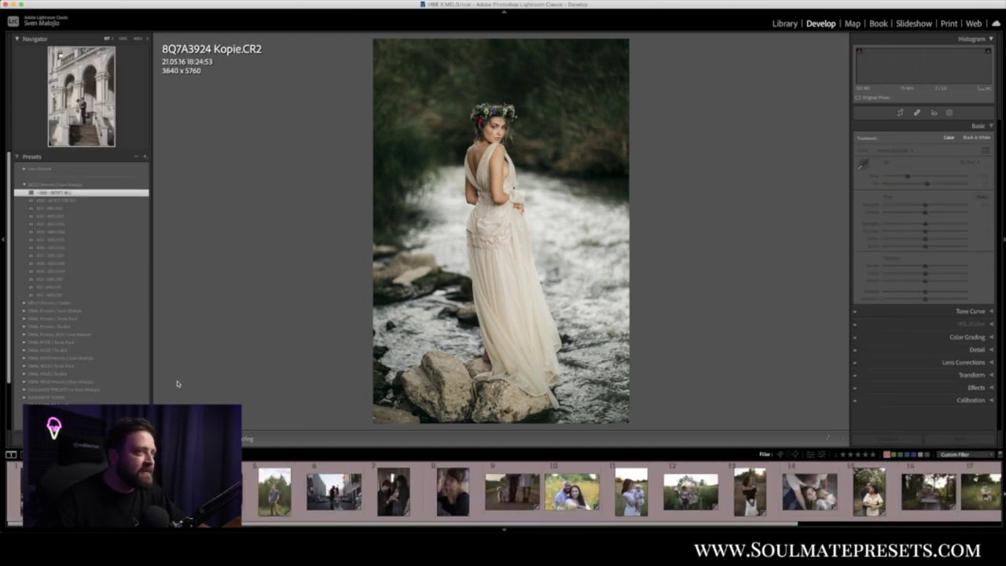
{"action": "left_click", "coordinate": [66, 209]}
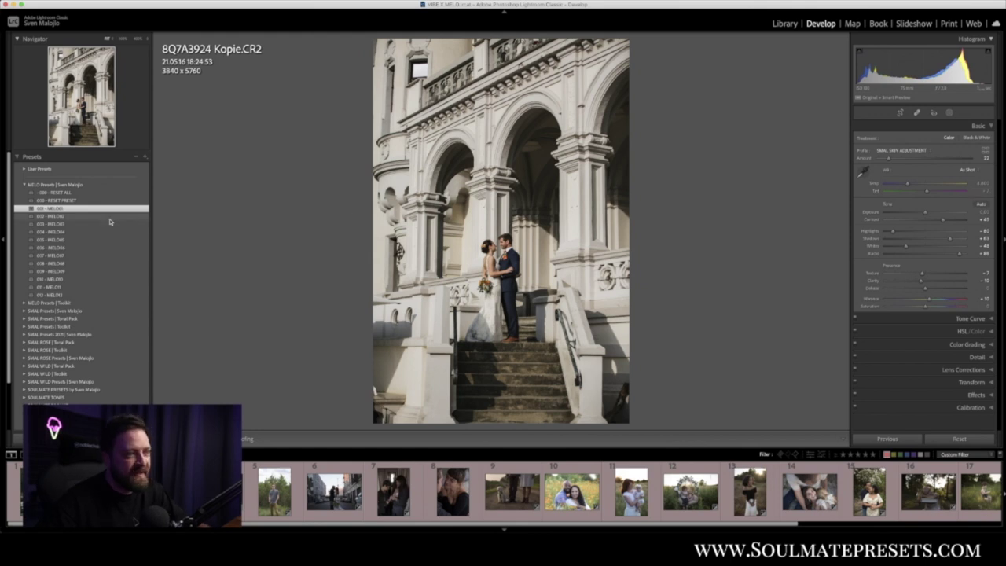
{"action": "key", "text": "y"}
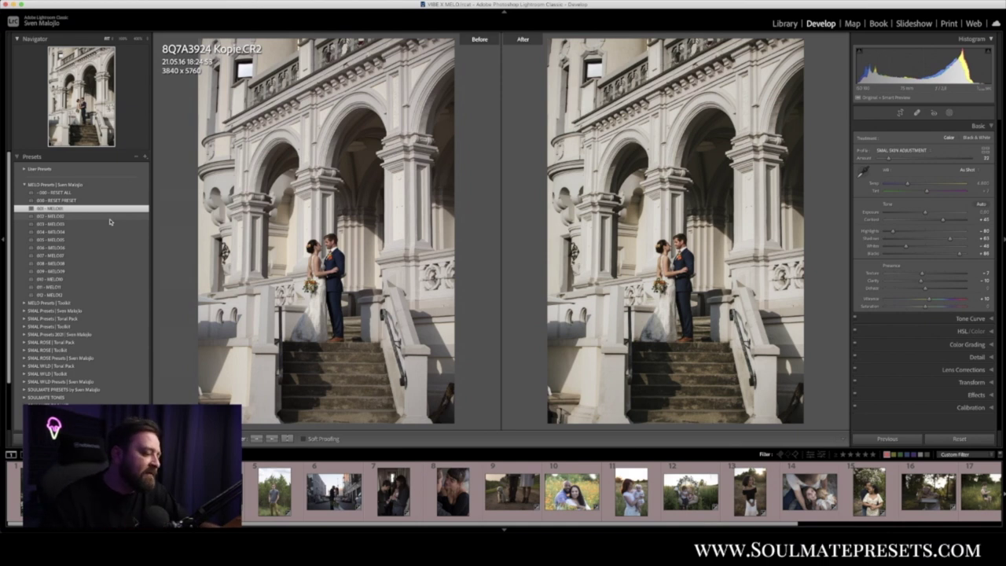
Try the first preset of the SMAL Presets 2021 group on the wedding staircase photo, ending back on MELO01.
{"action": "left_click", "coordinate": [25, 335]}
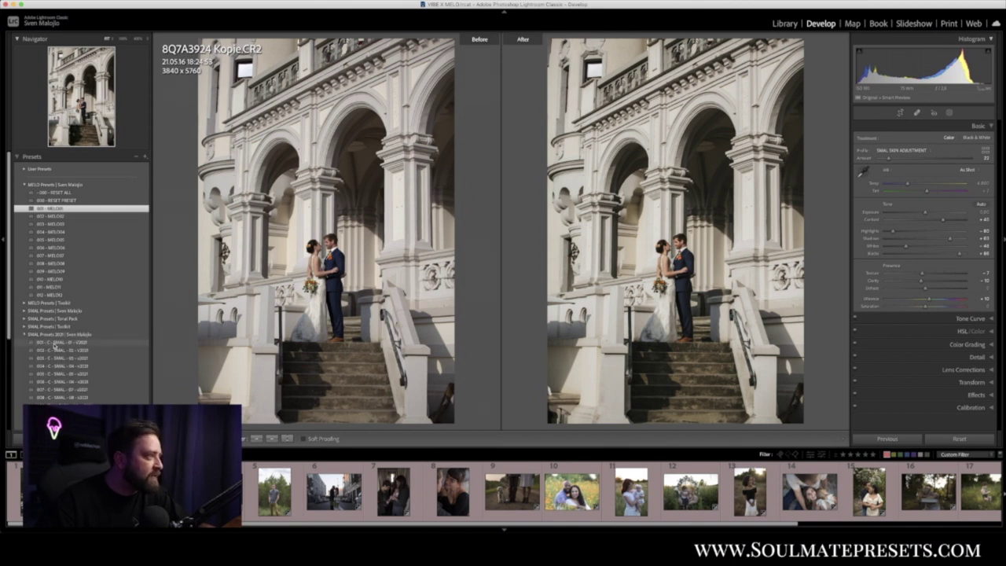
{"action": "left_click", "coordinate": [55, 343]}
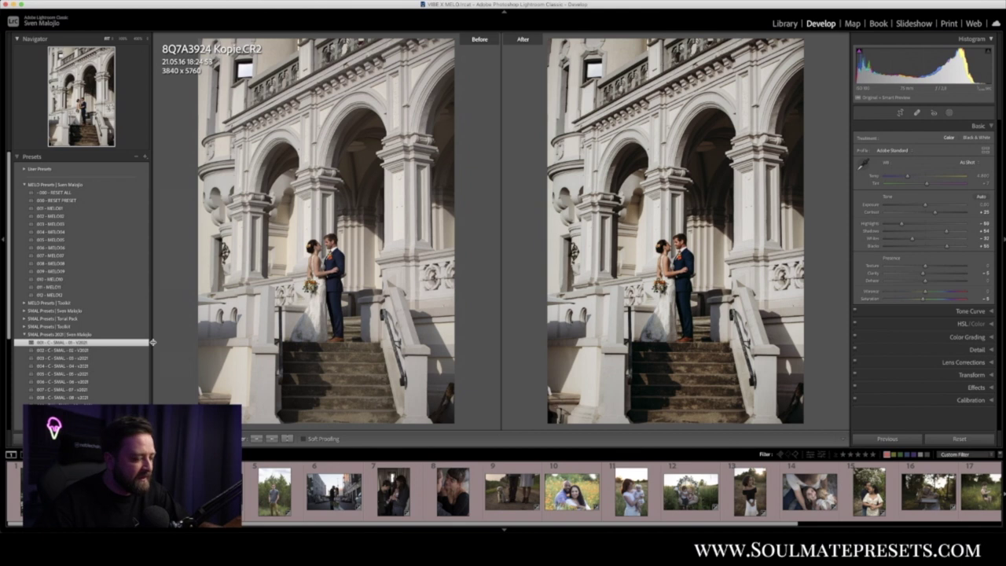
{"action": "key", "text": "y"}
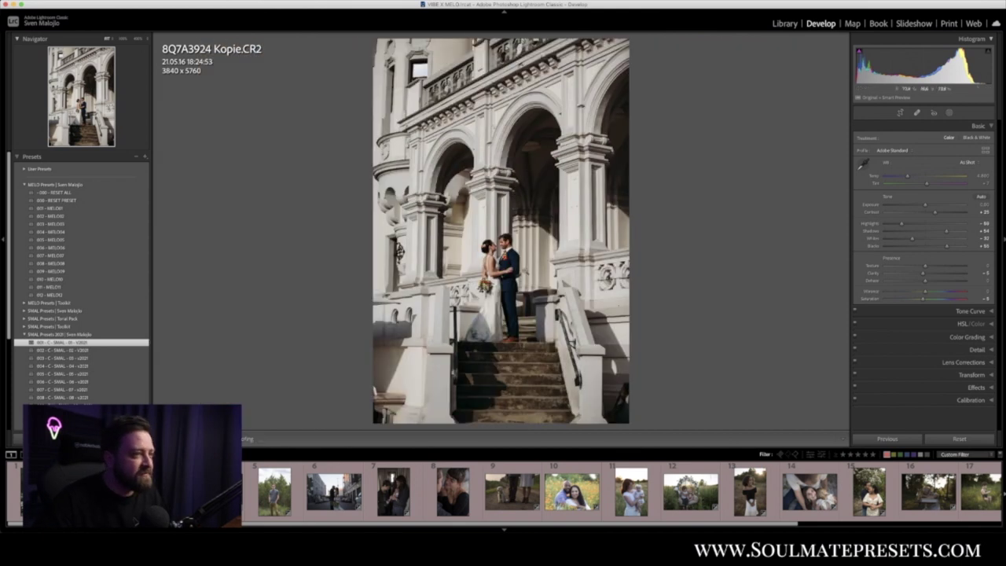
{"action": "left_click", "coordinate": [69, 208]}
{"action": "left_click", "coordinate": [25, 334]}
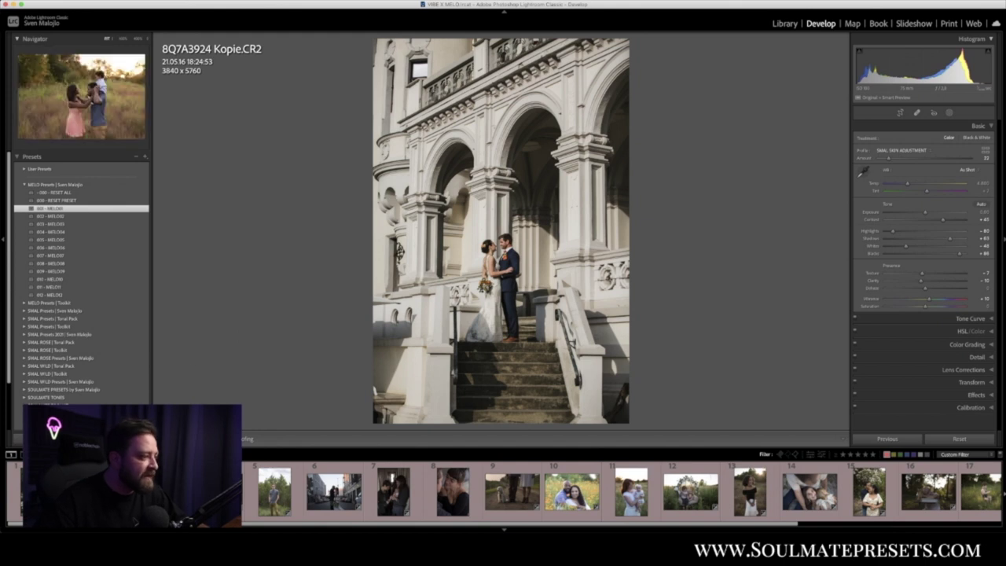
Open the family photo 20170731-26818.NEF, apply the MELO02 preset, and compare before and after.
{"action": "left_click", "coordinate": [157, 491]}
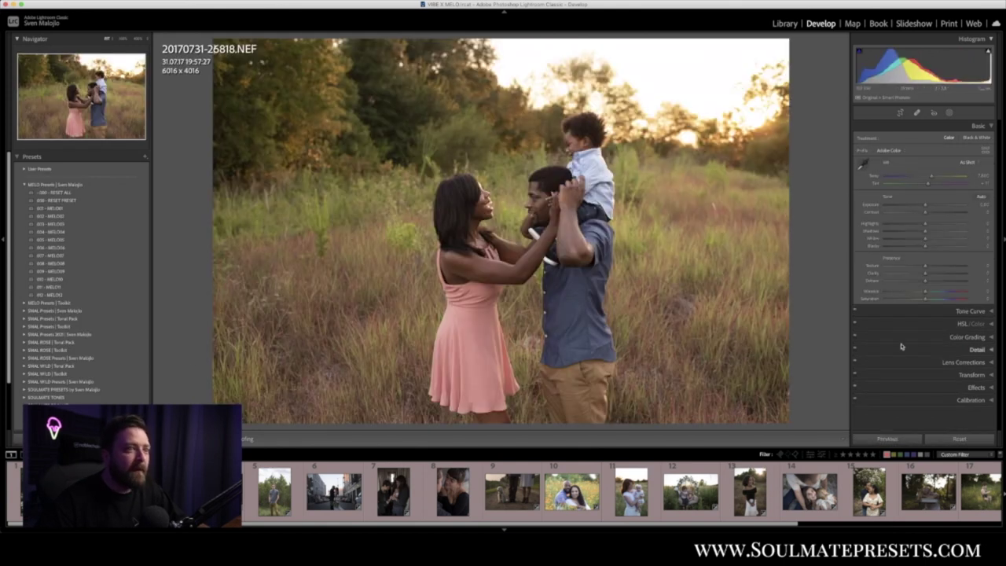
{"action": "left_click", "coordinate": [60, 219]}
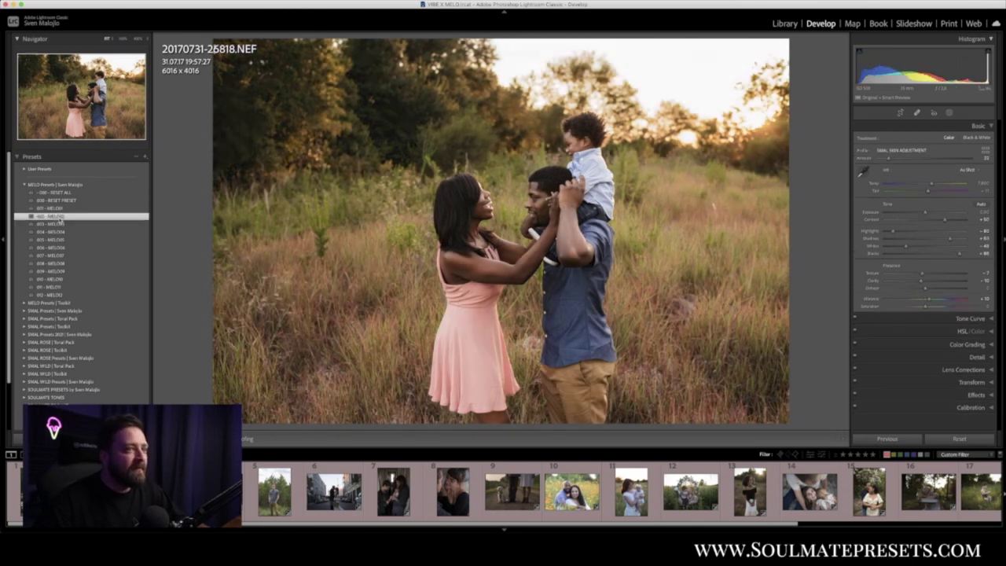
{"action": "key", "text": "y"}
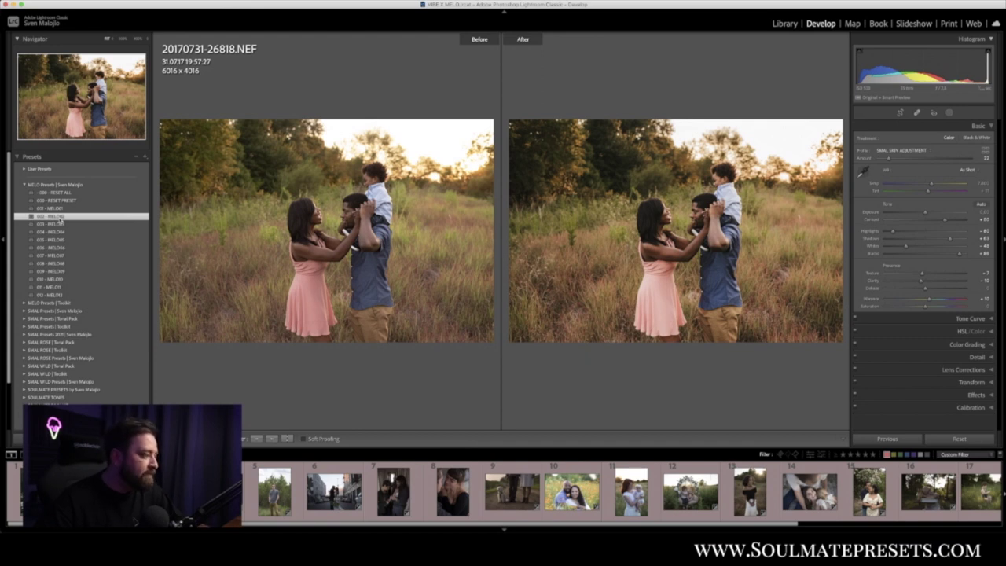
{"action": "key", "text": "y"}
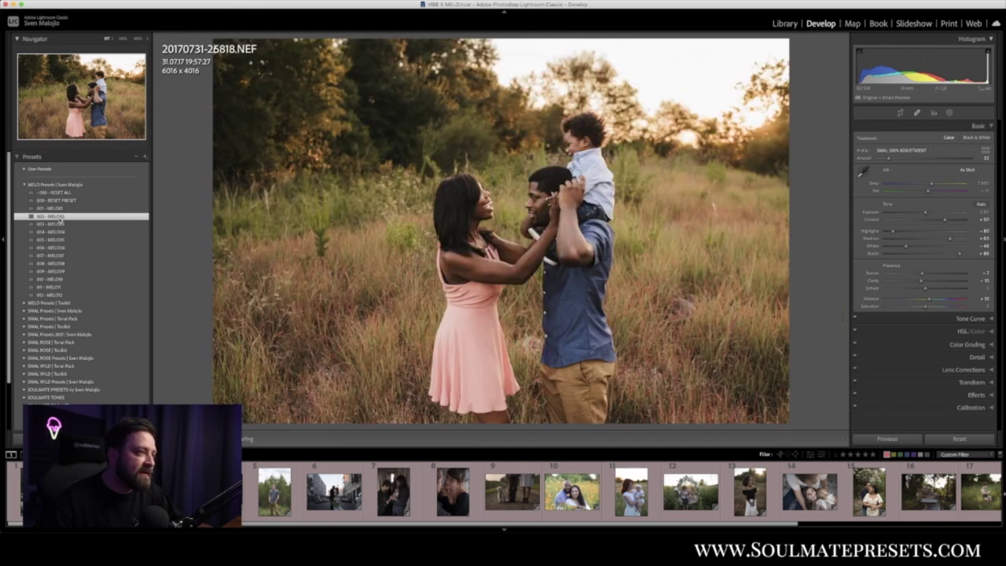
Try the MELO04, 05, 07, 08, 09 and 11 presets on the family photo, ending back on MELO02.
{"action": "left_click", "coordinate": [61, 233]}
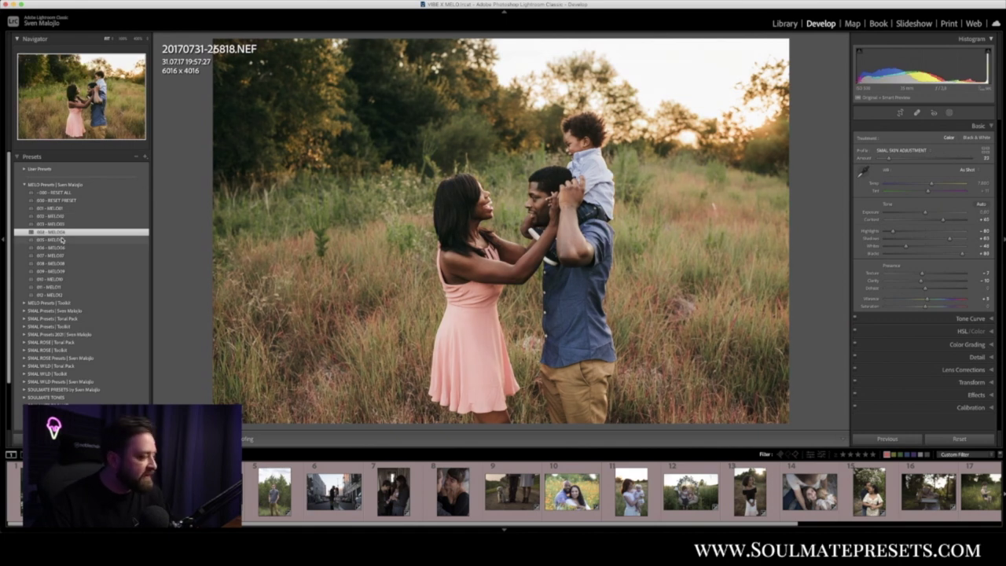
{"action": "left_click", "coordinate": [61, 240]}
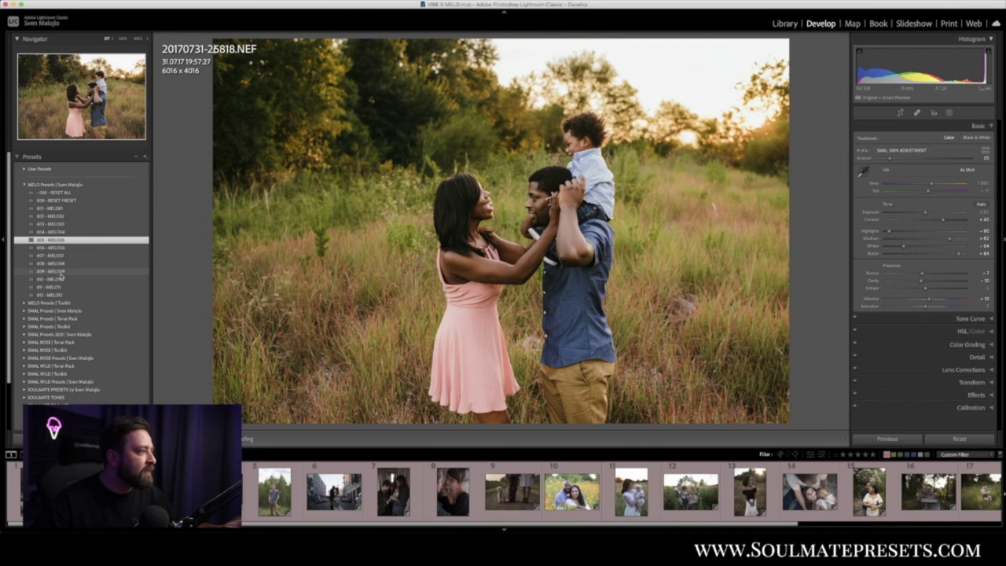
{"action": "left_click", "coordinate": [63, 256]}
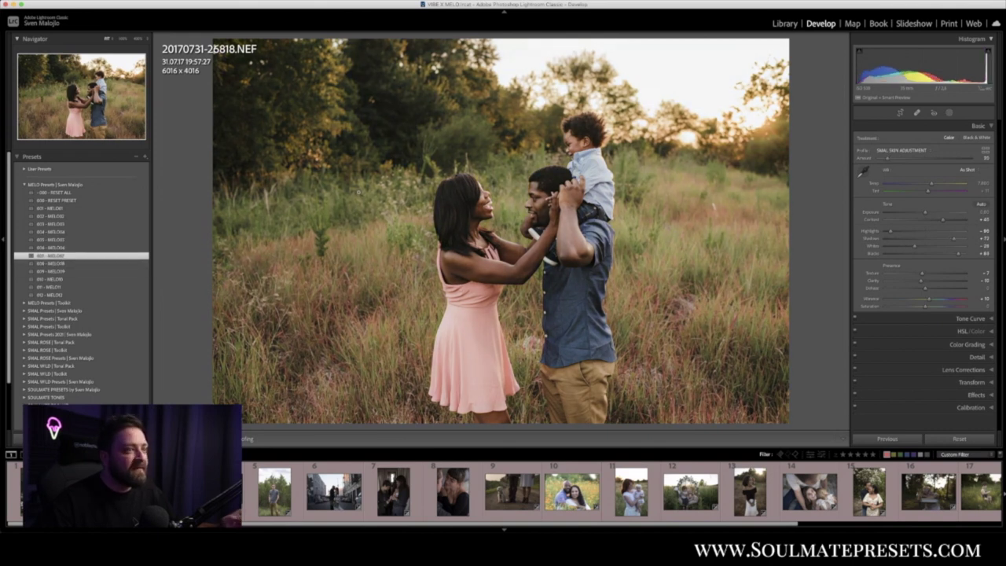
{"action": "left_click", "coordinate": [46, 264]}
{"action": "left_click", "coordinate": [60, 271]}
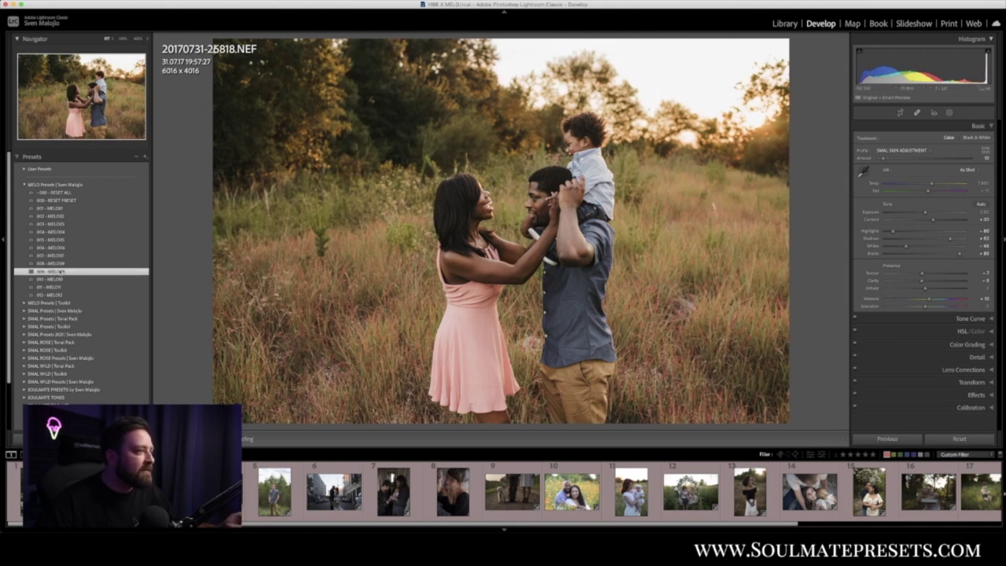
{"action": "left_click", "coordinate": [68, 287]}
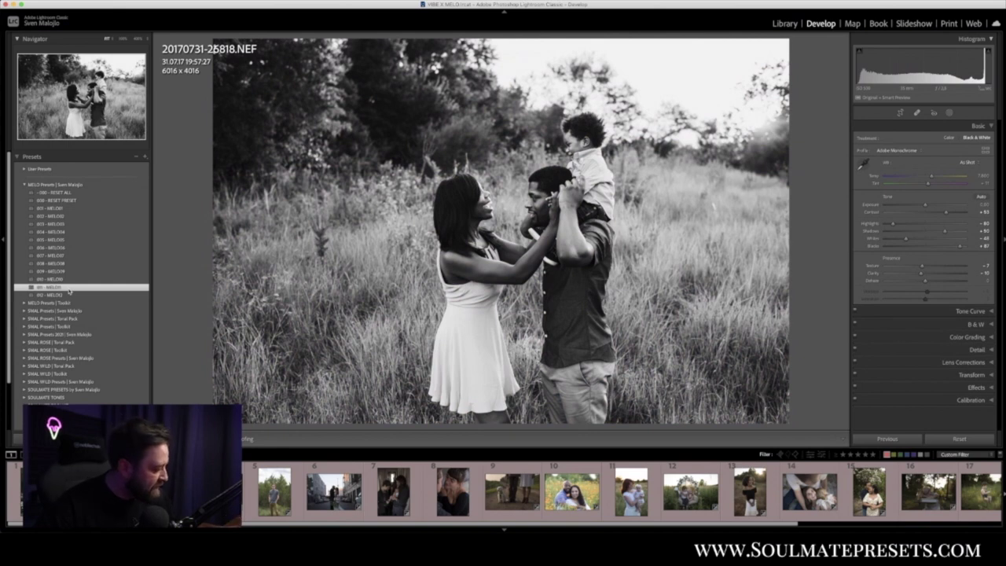
{"action": "left_click", "coordinate": [55, 216]}
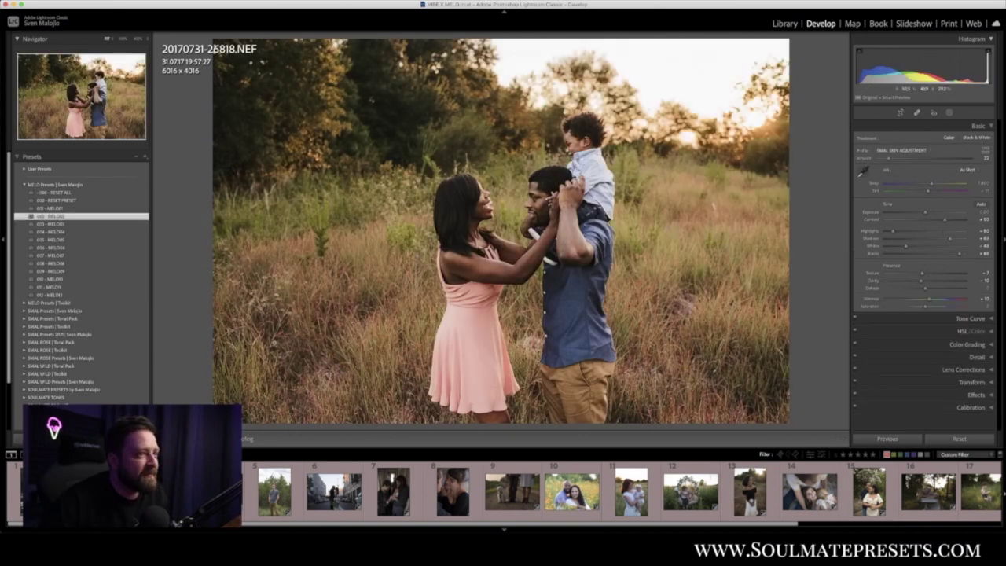
Open the garden wedding photo _DSF3930.RAF, raise its exposure to +1.20, and apply the MELO01 preset.
{"action": "key", "text": "Right"}
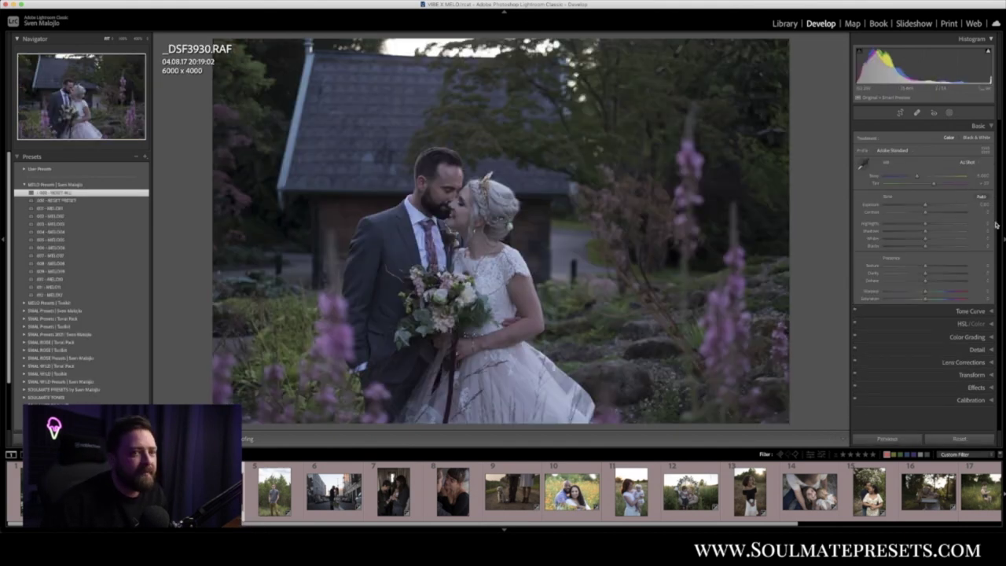
{"action": "left_click_drag", "start_coordinate": [924, 207], "coordinate": [934, 209]}
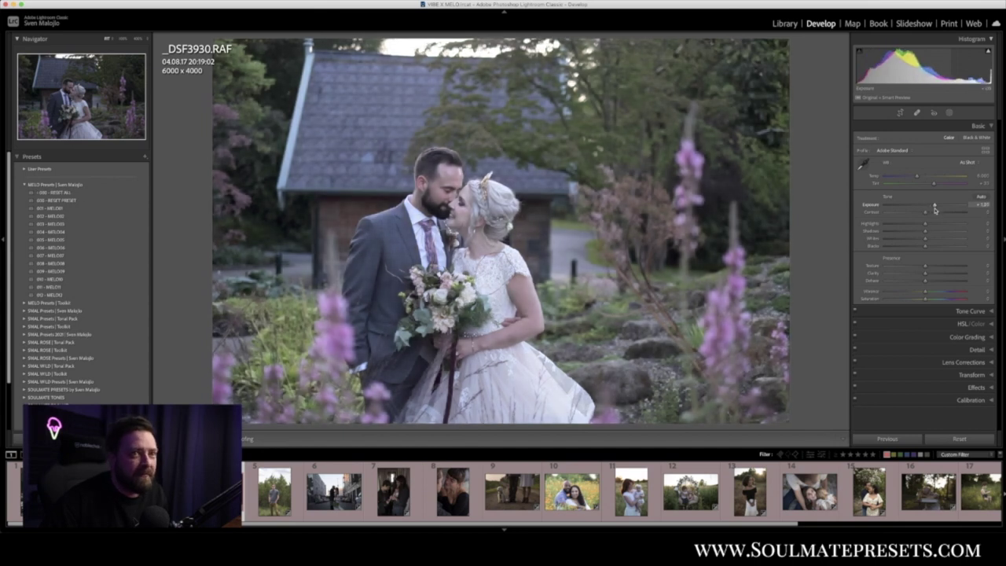
{"action": "left_click", "coordinate": [66, 210]}
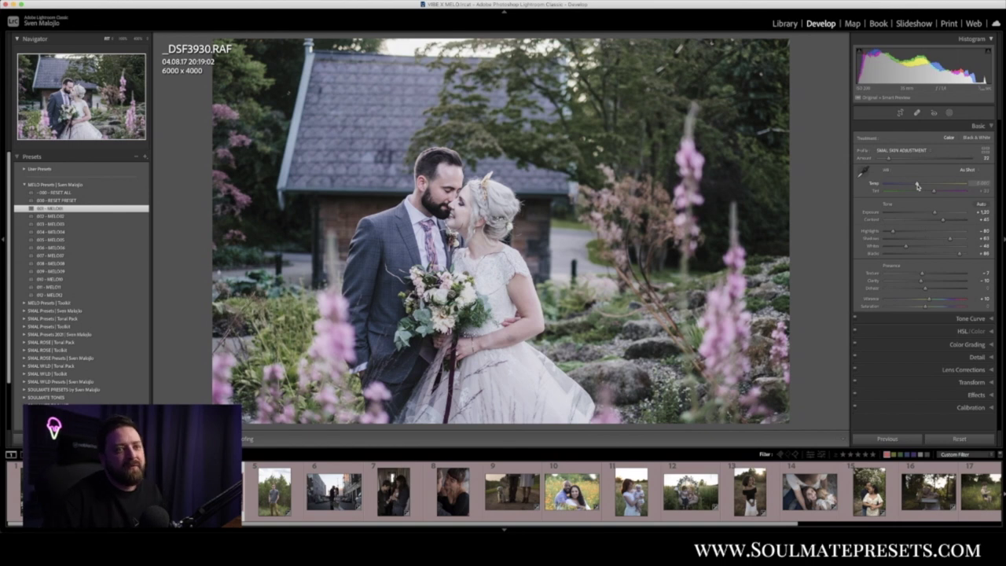
Warm the garden wedding photo's temperature strongly, set exposure to +1.10, and compare before and after.
{"action": "left_click_drag", "start_coordinate": [916, 185], "coordinate": [933, 214]}
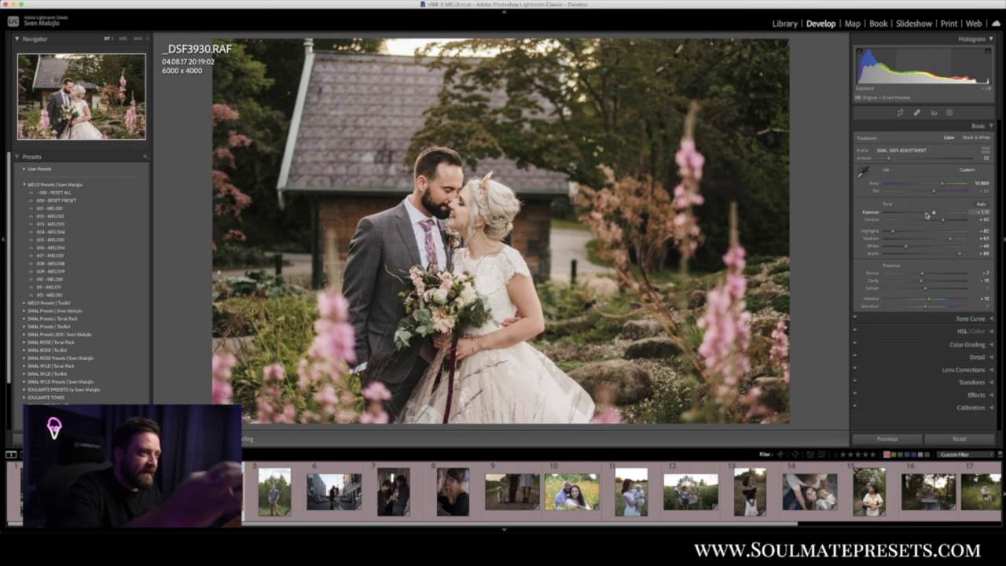
{"action": "key", "text": "y"}
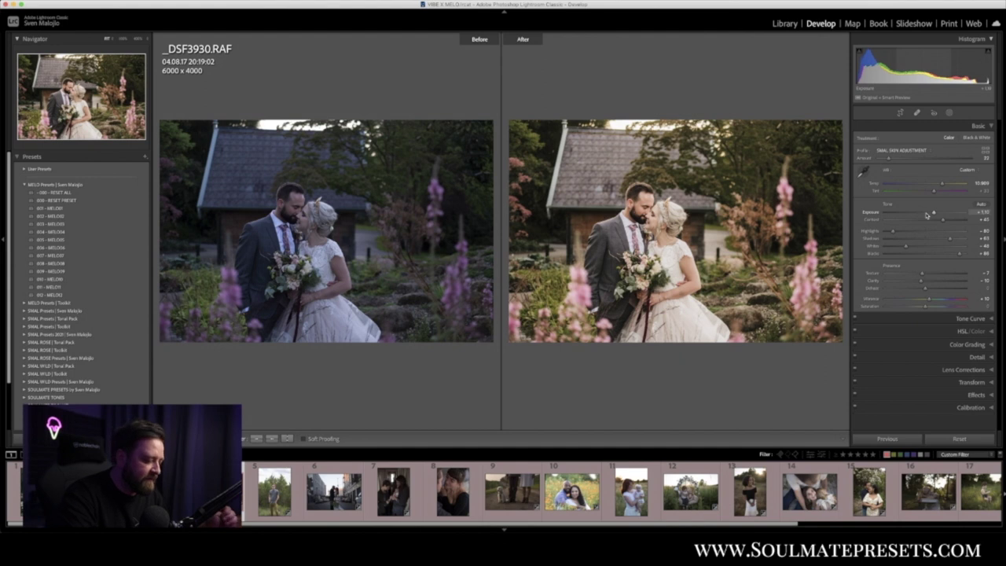
{"action": "key", "text": "y"}
Open the portrait of the man in sunglasses, apply MELO04, lower exposure to -0.40, and warm the temperature slightly.
{"action": "key", "text": "Right"}
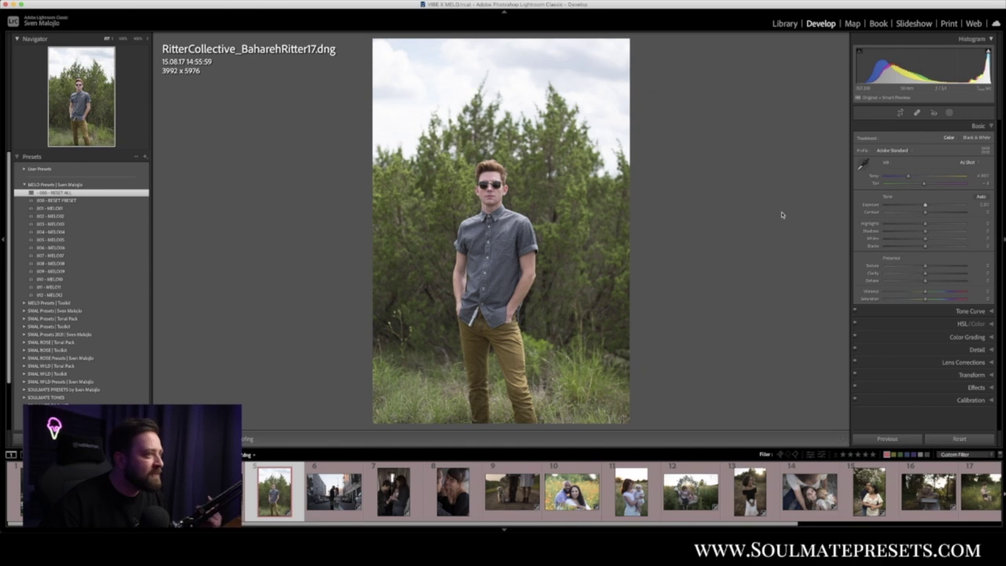
{"action": "left_click", "coordinate": [83, 231]}
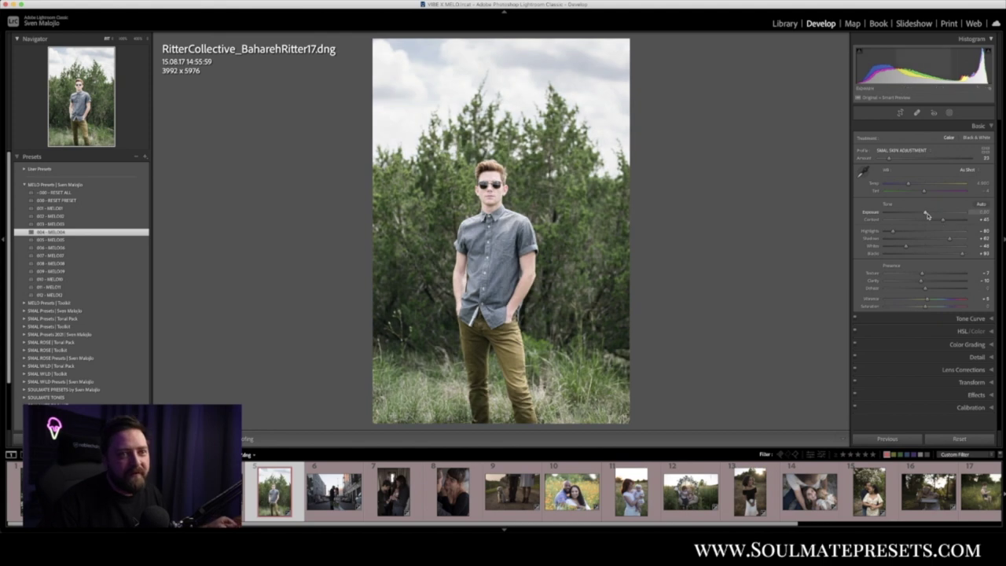
{"action": "left_click_drag", "start_coordinate": [926, 213], "coordinate": [914, 186]}
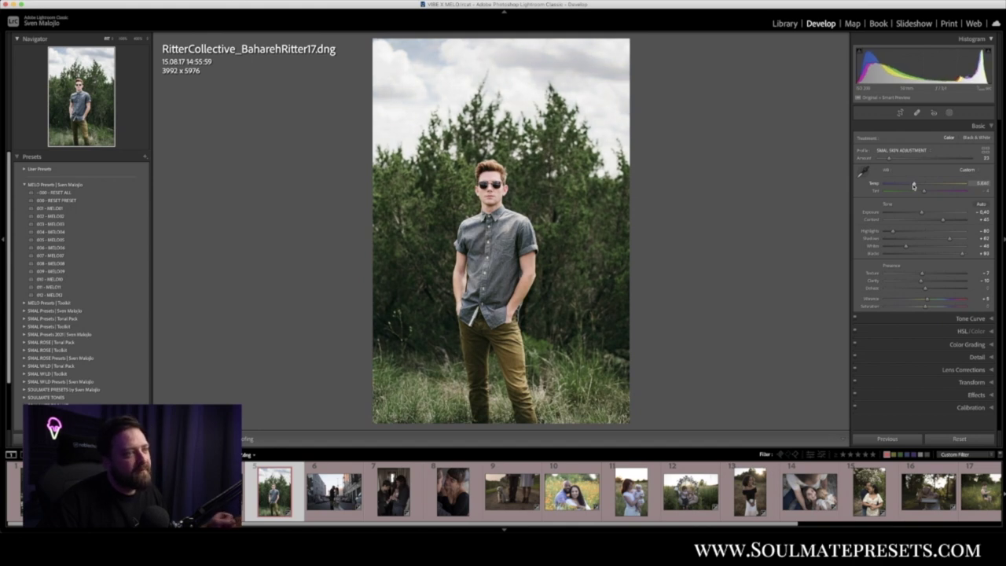
Try the MELO08, 09, 01 and 02 presets on the man's portrait, ending on the black-and-white MELO11.
{"action": "left_click", "coordinate": [88, 264]}
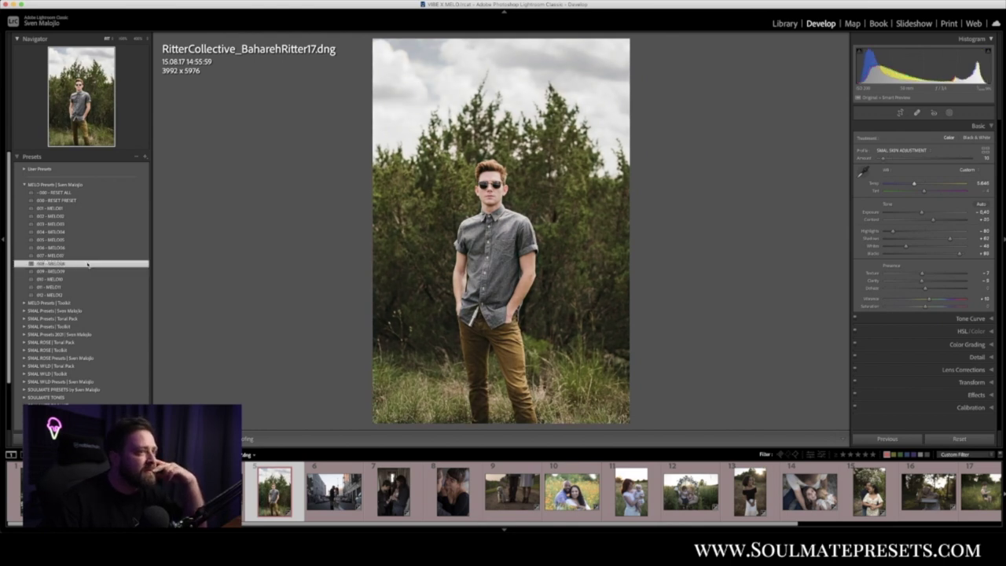
{"action": "left_click", "coordinate": [91, 272]}
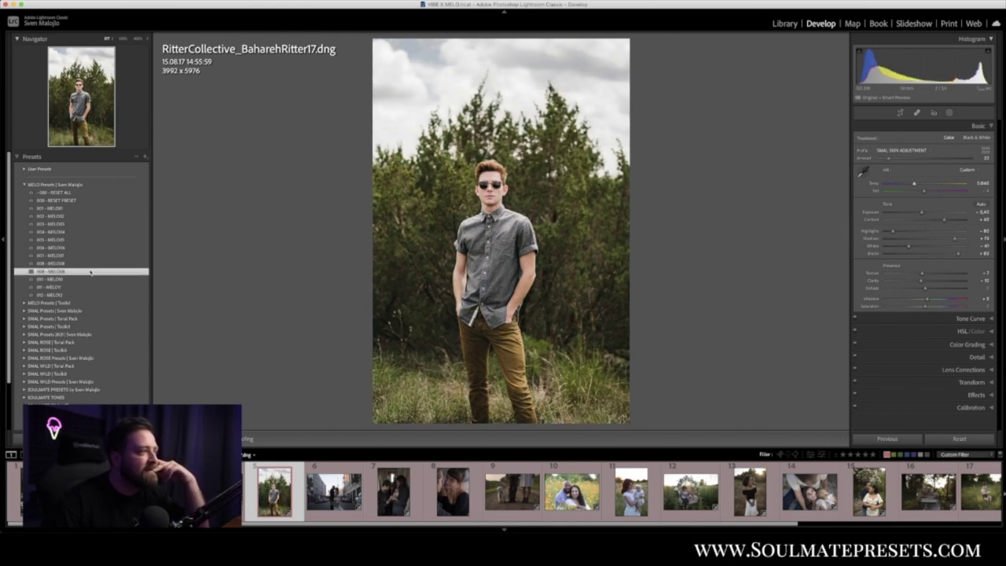
{"action": "left_click", "coordinate": [77, 210]}
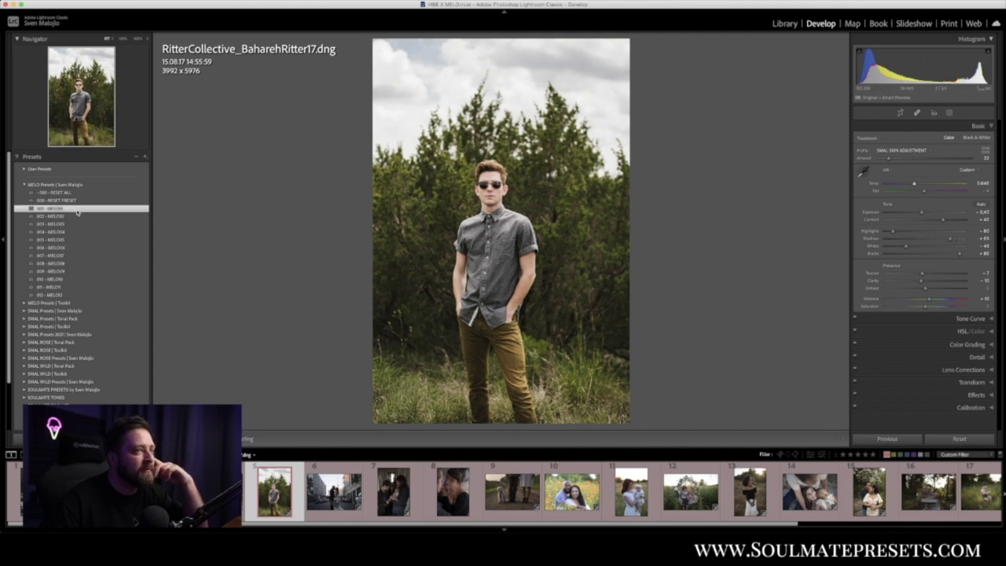
{"action": "left_click", "coordinate": [78, 216]}
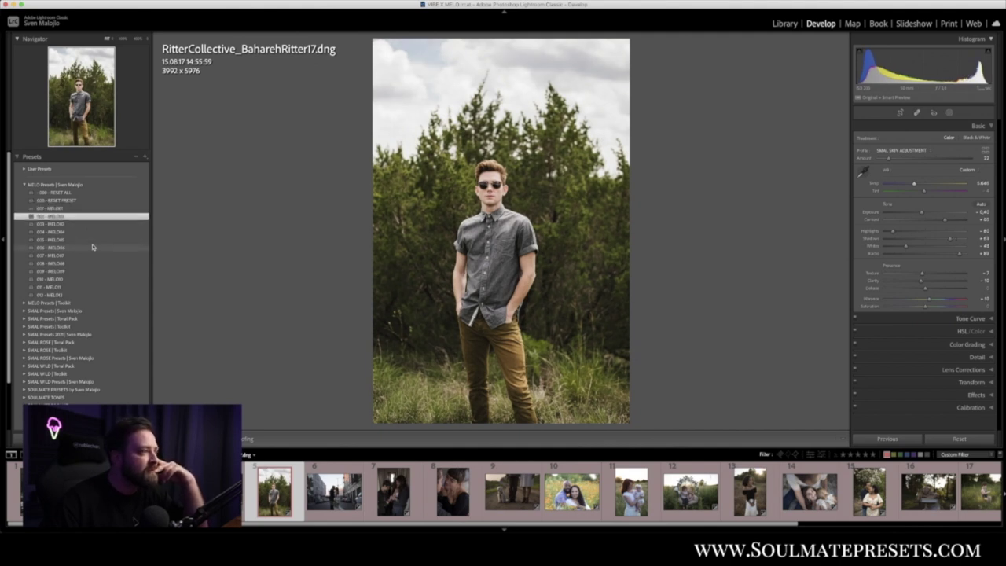
{"action": "left_click", "coordinate": [75, 287]}
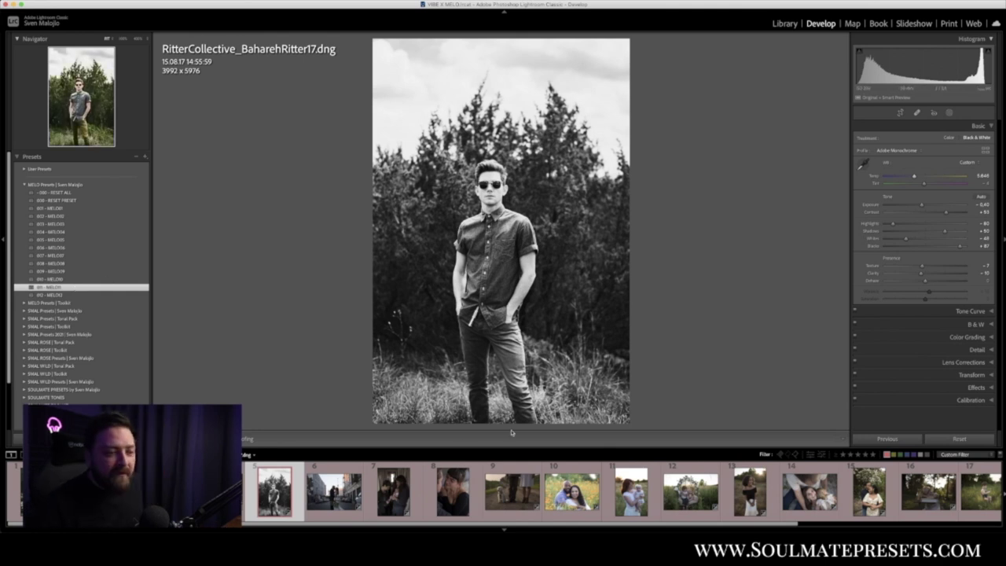
Open the street wedding photo MM1M1694.RAF, brighten its exposure by about one stop, and apply the MELO01 preset.
{"action": "key", "text": "Right"}
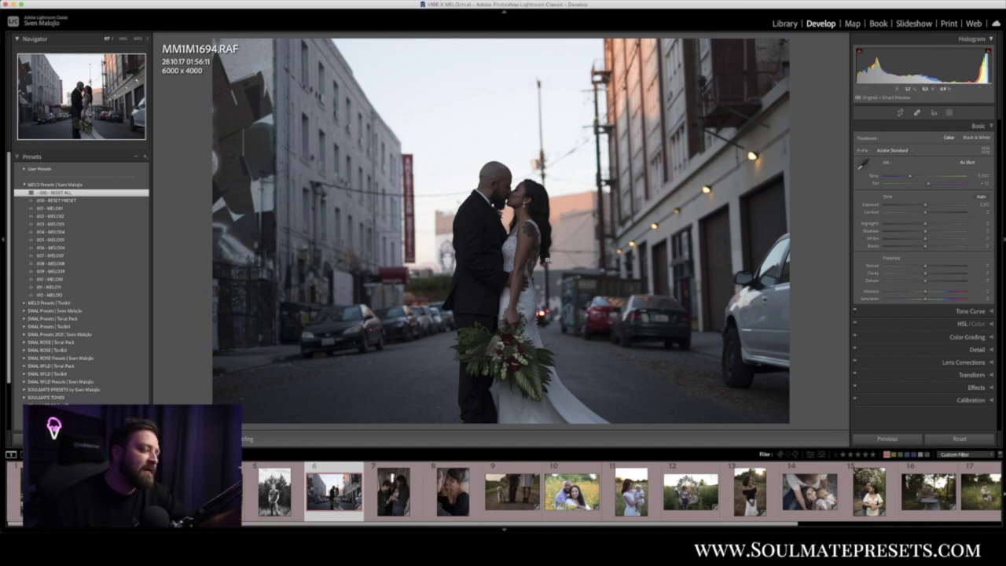
{"action": "left_click", "coordinate": [932, 207]}
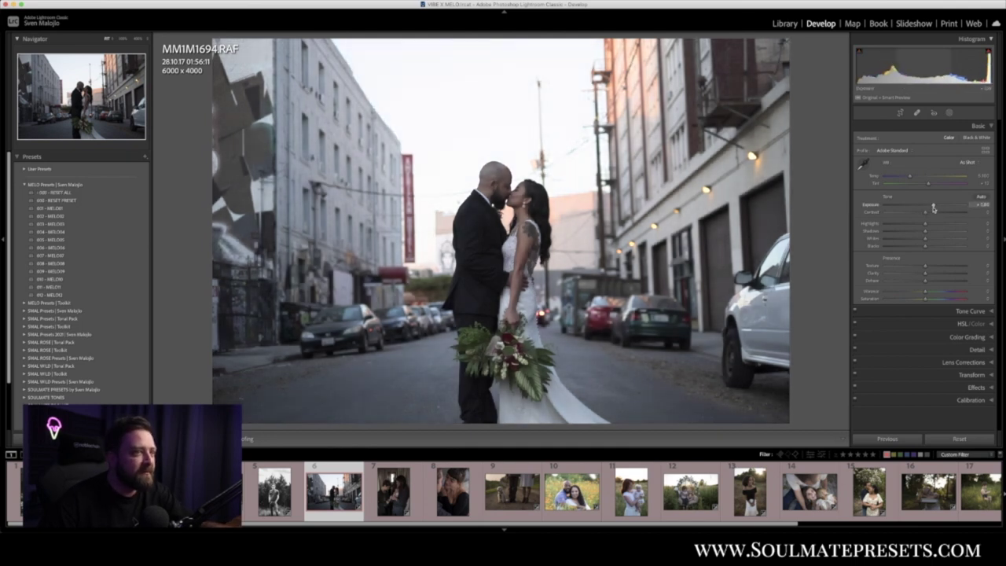
{"action": "left_click", "coordinate": [73, 208]}
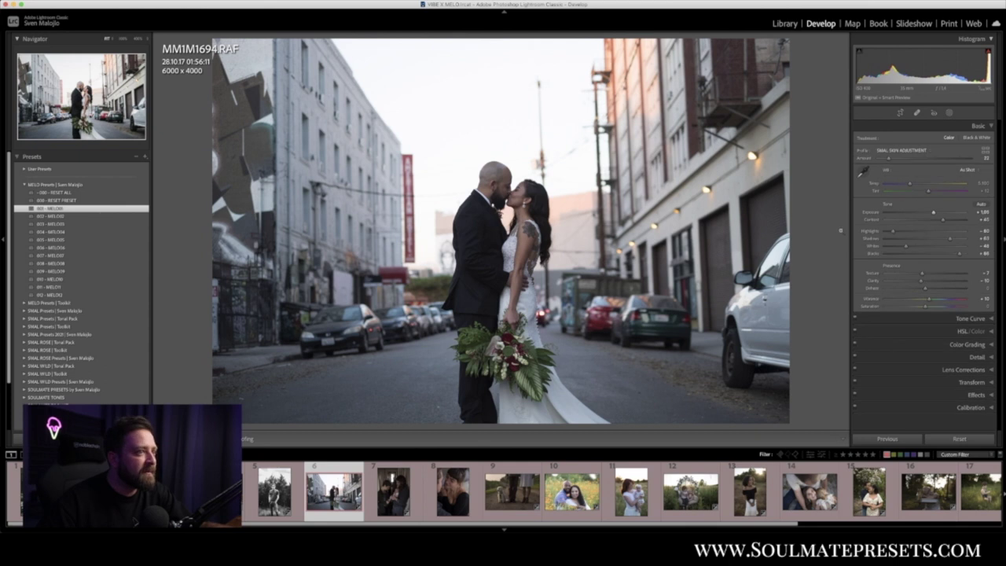
Warm the street wedding photo's temperature, lower its exposure slightly, and compare before and after side by side.
{"action": "left_click", "coordinate": [909, 183]}
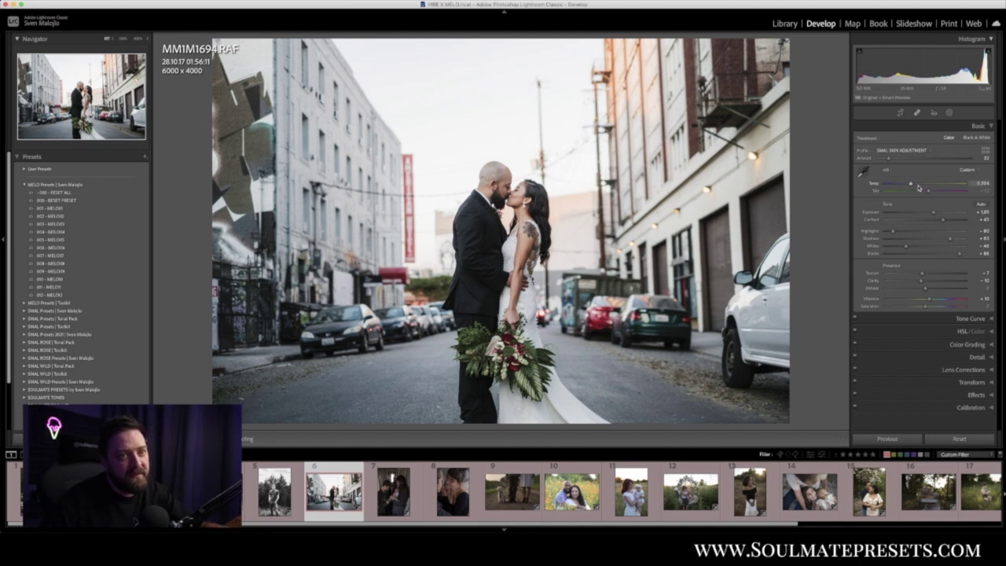
{"action": "left_click_drag", "start_coordinate": [913, 185], "coordinate": [926, 188]}
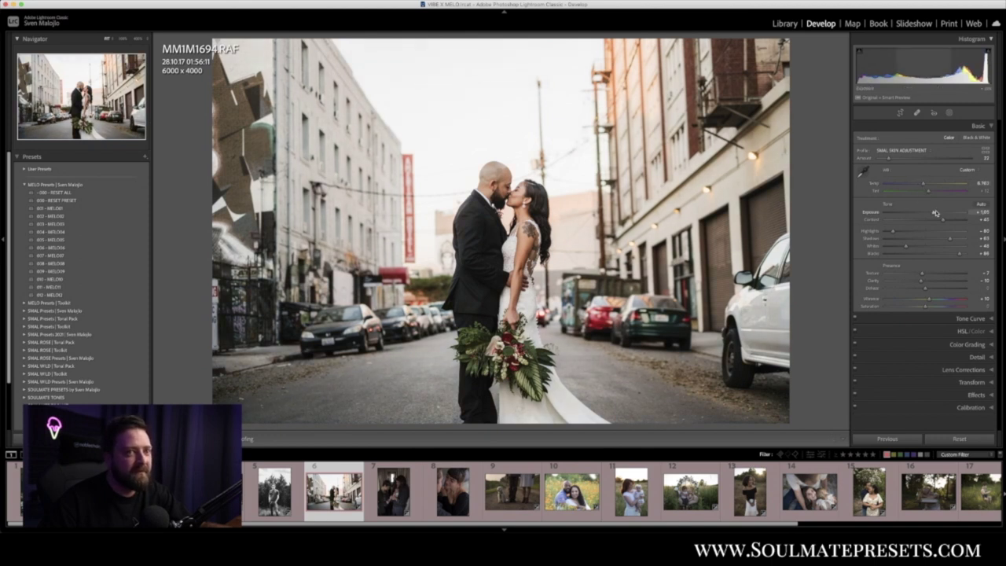
{"action": "left_click_drag", "start_coordinate": [932, 213], "coordinate": [928, 207]}
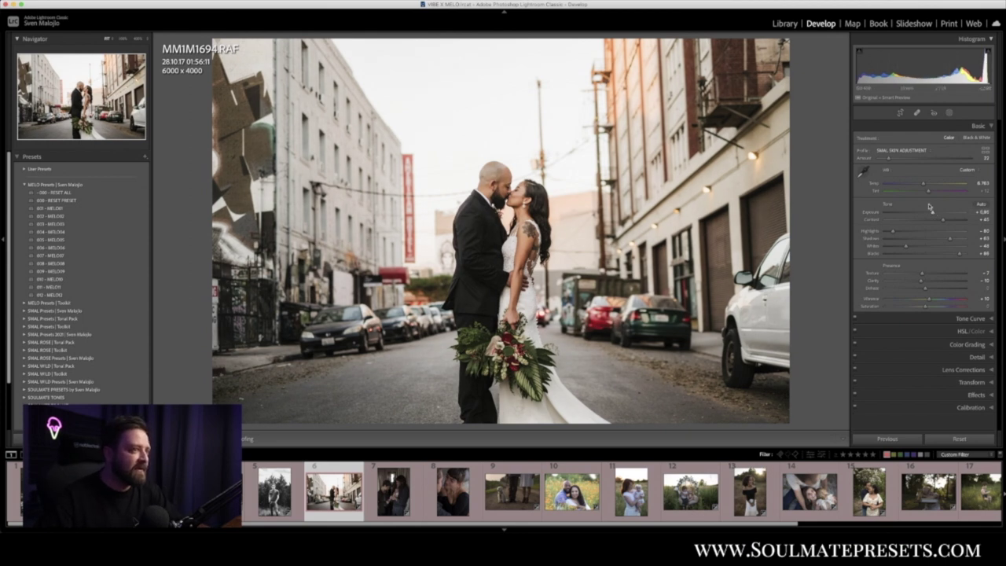
{"action": "key", "text": "y"}
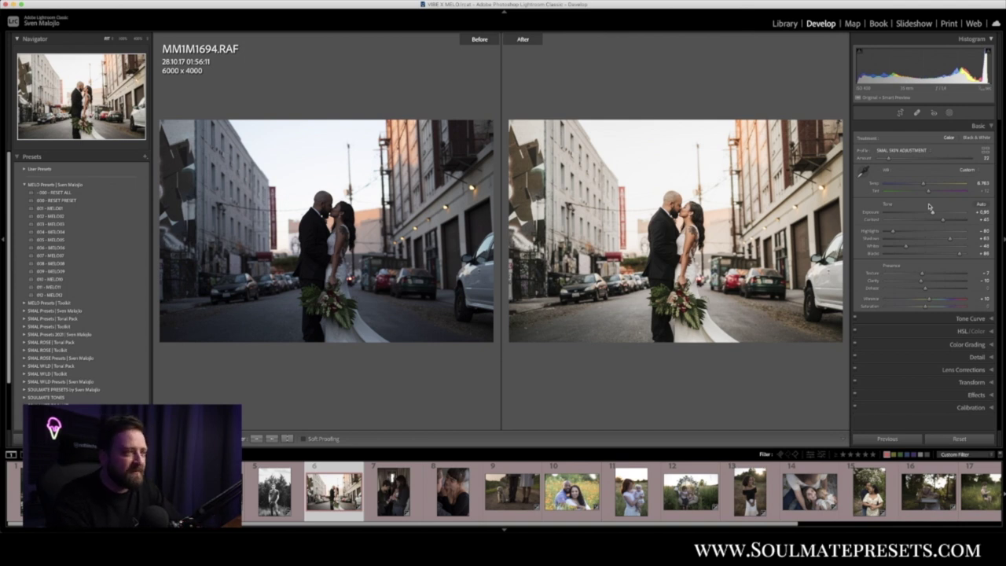
{"action": "key", "text": "y"}
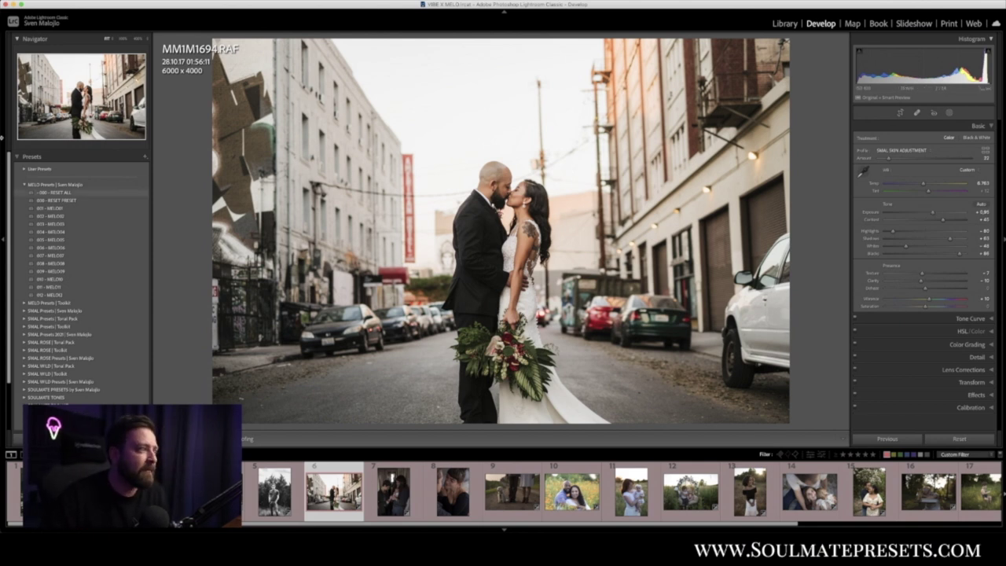
Try other MELO presets, including MELO03 and MELO07, on the street wedding photo and settle on MELO06.
{"action": "left_click", "coordinate": [77, 232]}
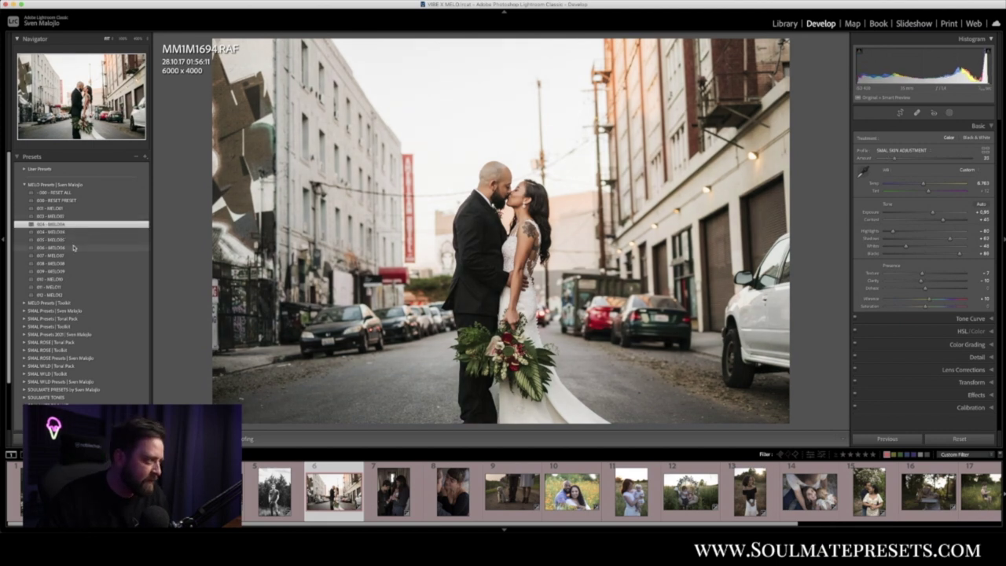
{"action": "left_click", "coordinate": [76, 248]}
{"action": "left_click", "coordinate": [73, 256]}
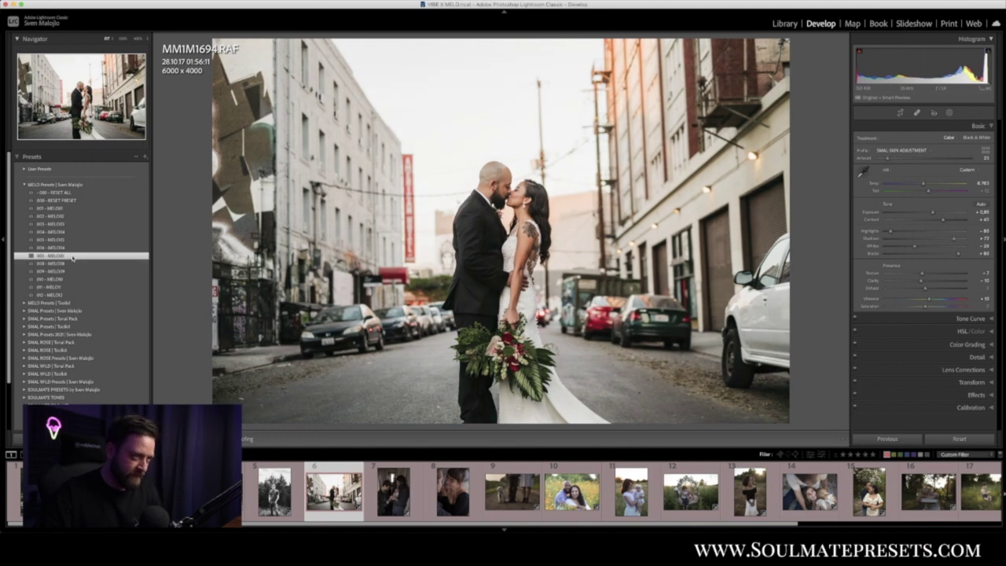
{"action": "left_click", "coordinate": [72, 248]}
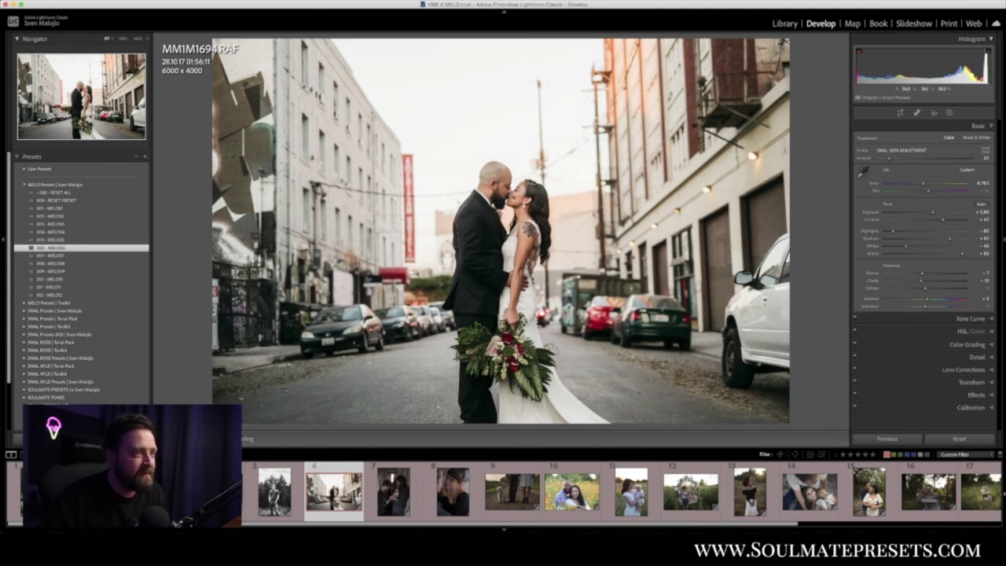
Increase the amount of the SMAL Skin Adjustment profile while checking the couple's skin tones up close.
{"action": "key", "text": "z"}
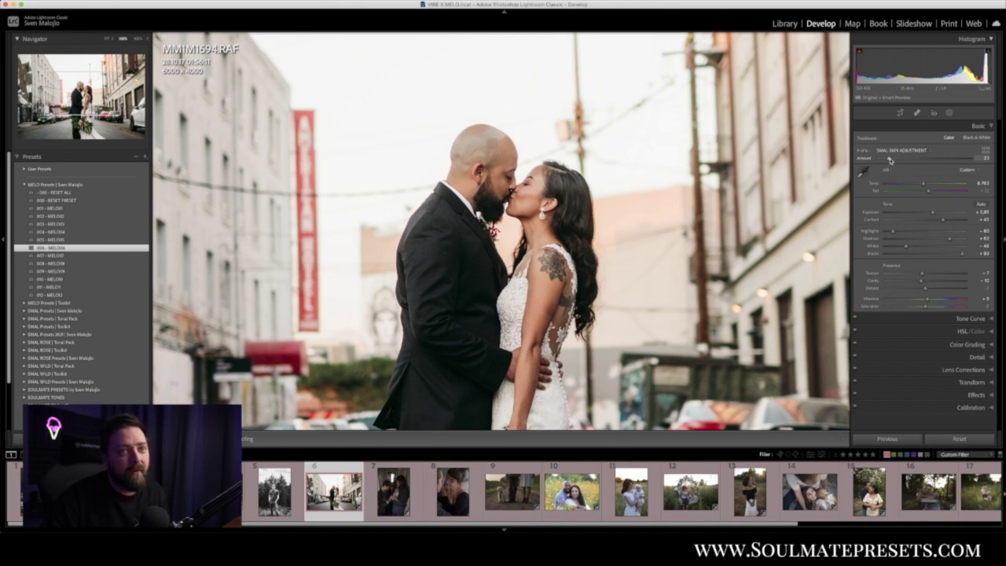
{"action": "left_click_drag", "start_coordinate": [890, 160], "coordinate": [909, 163]}
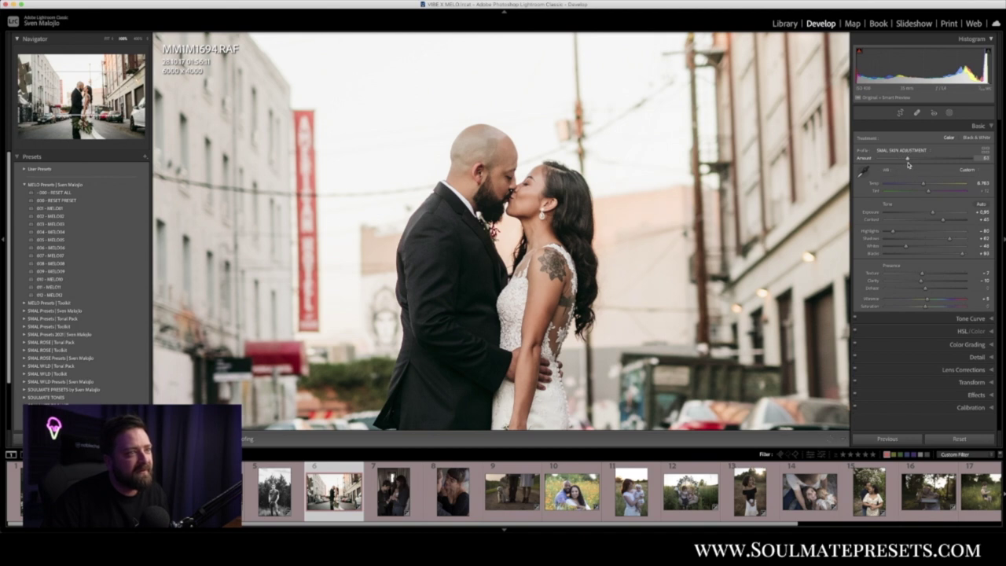
{"action": "key", "text": "z"}
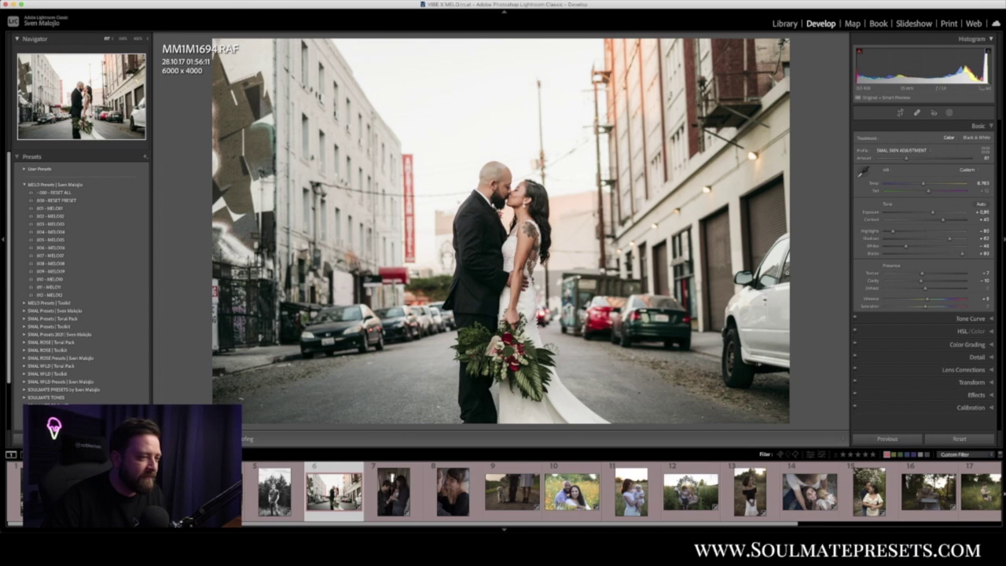
Open the dark family photo with the newborn, apply MELO01, set exposure to +1.80, and shift white balance slightly warmer and more magenta.
{"action": "left_click", "coordinate": [395, 492]}
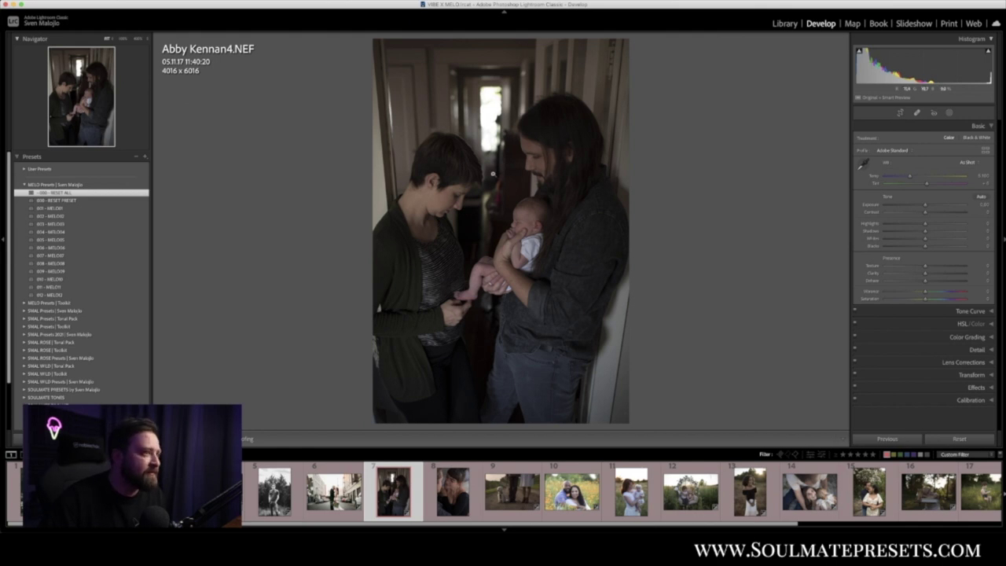
{"action": "left_click", "coordinate": [89, 209]}
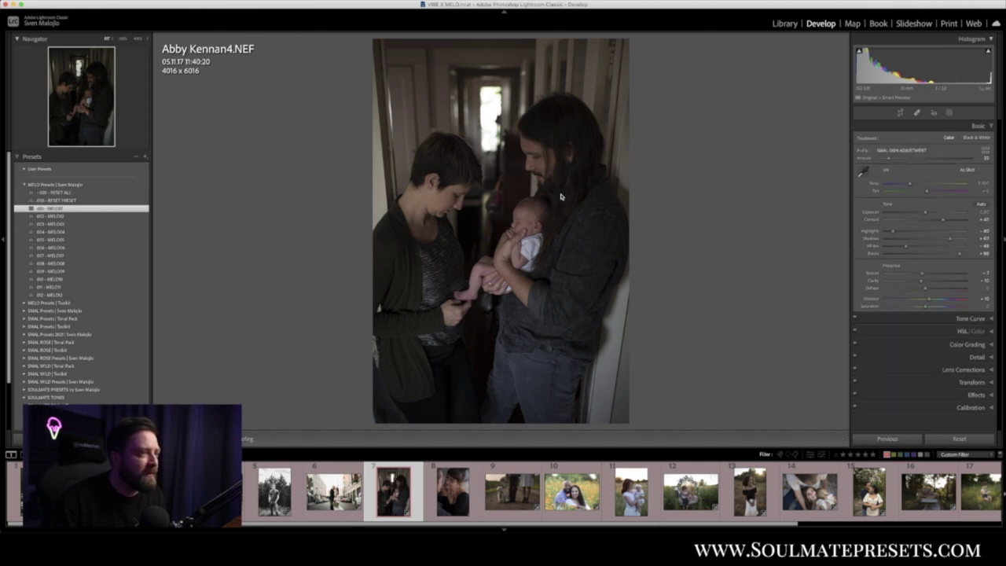
{"action": "left_click_drag", "start_coordinate": [932, 214], "coordinate": [940, 216]}
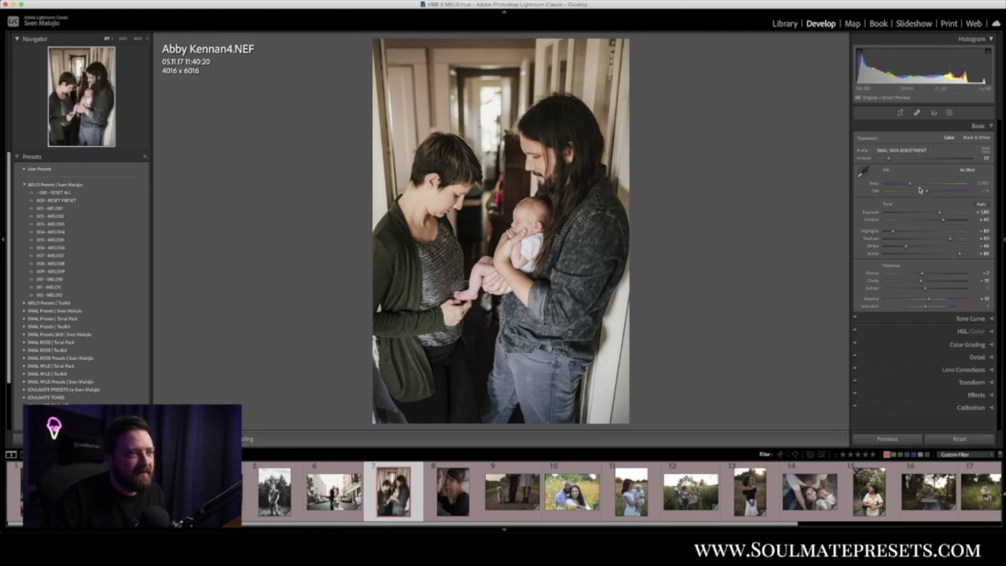
{"action": "left_click_drag", "start_coordinate": [927, 193], "coordinate": [929, 193]}
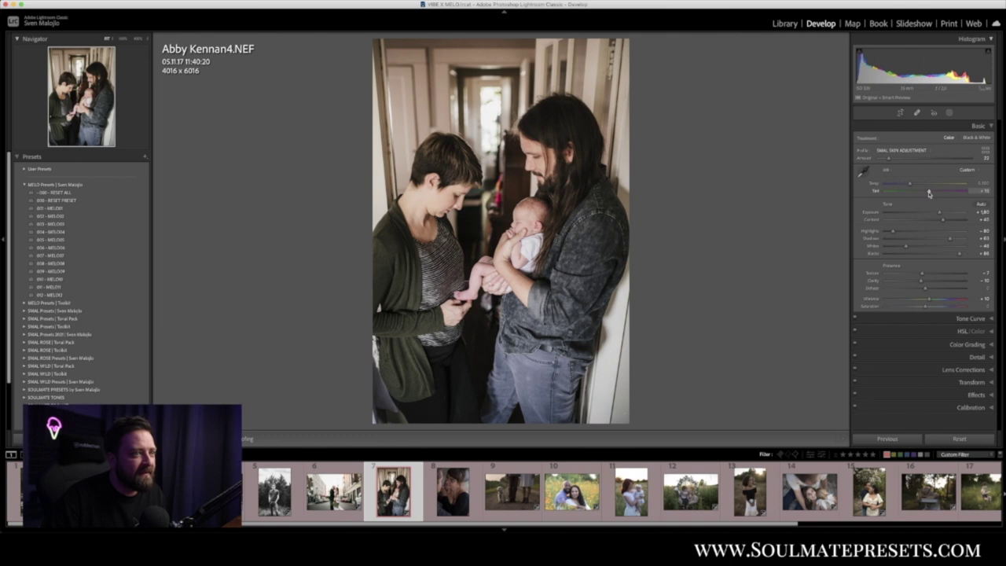
{"action": "left_click_drag", "start_coordinate": [910, 184], "coordinate": [915, 186]}
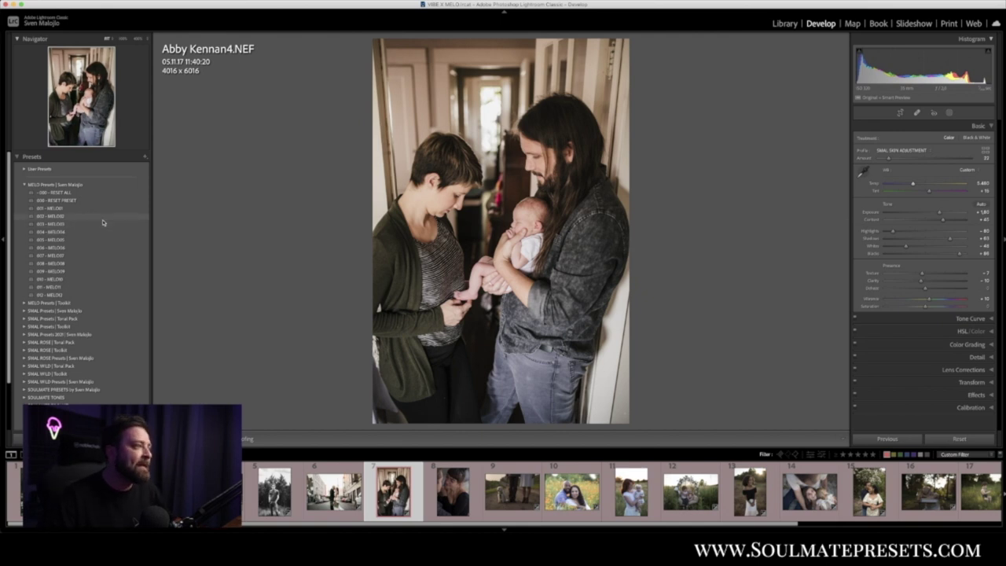
Try the black-and-white MELO11 and MELO12 presets on the newborn family photo, ending on the colour preset MELO09.
{"action": "left_click", "coordinate": [69, 286]}
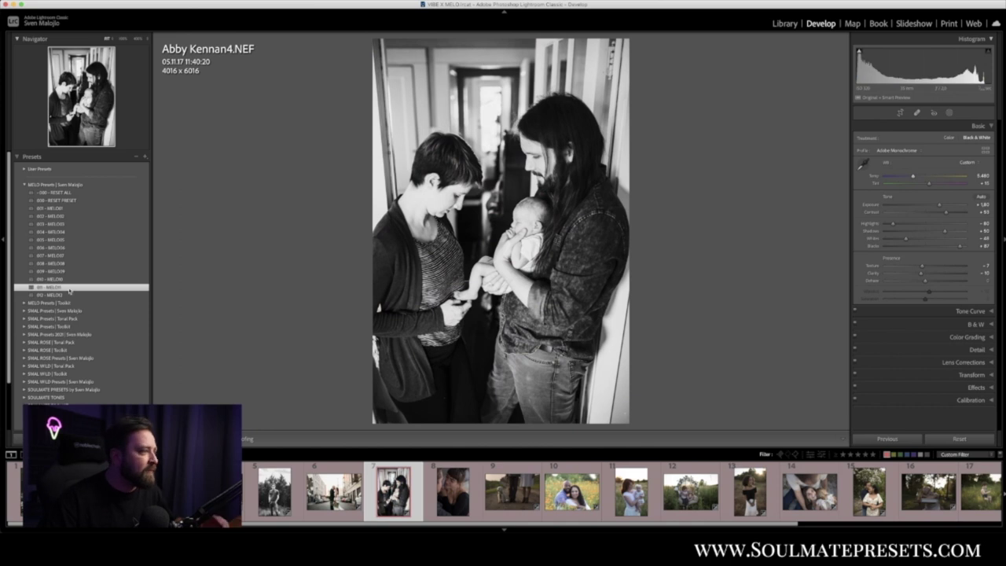
{"action": "left_click", "coordinate": [69, 294]}
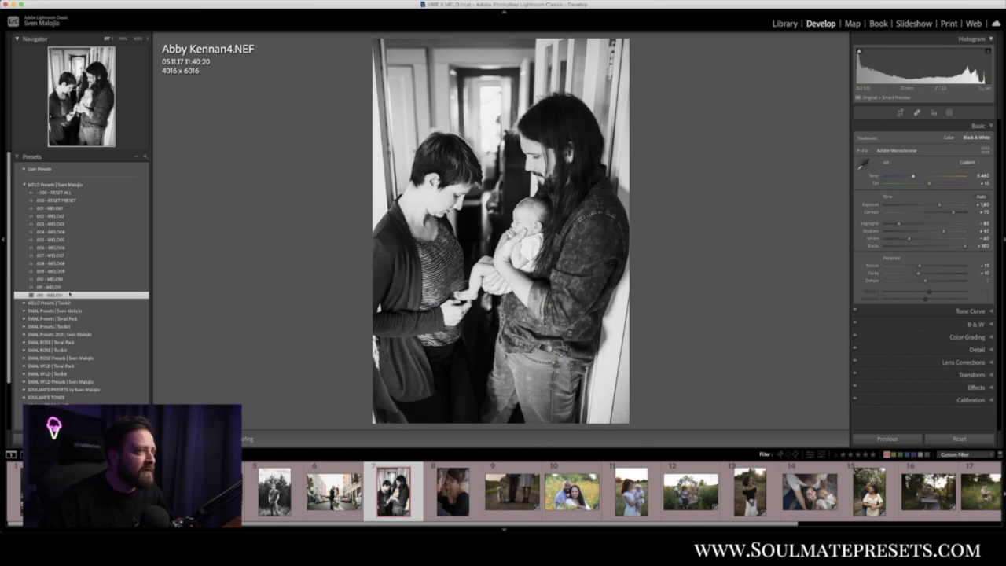
{"action": "left_click", "coordinate": [69, 272]}
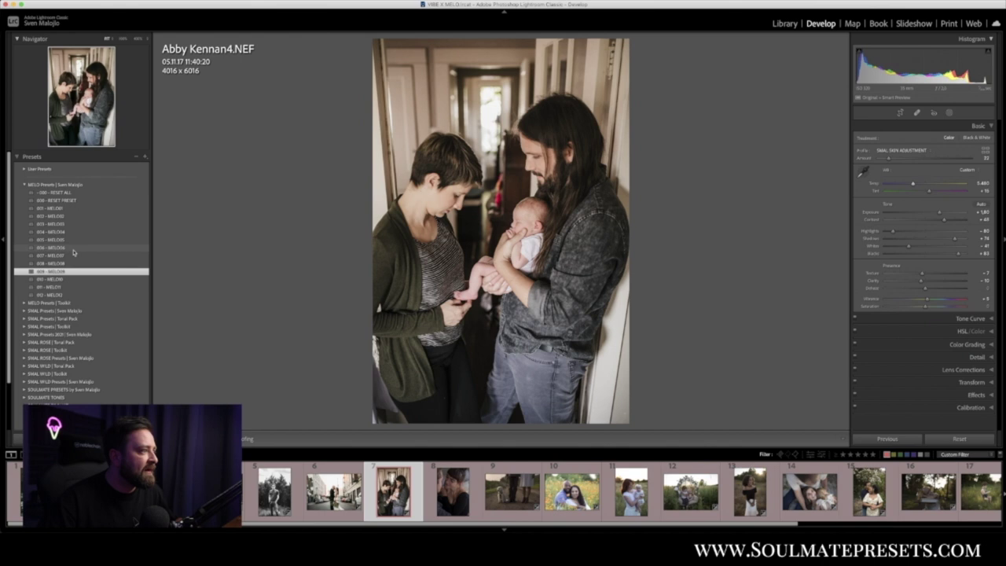
Try MELO06 and MELO04 on the newborn family photo and settle on the MELO03 preset.
{"action": "left_click", "coordinate": [73, 249]}
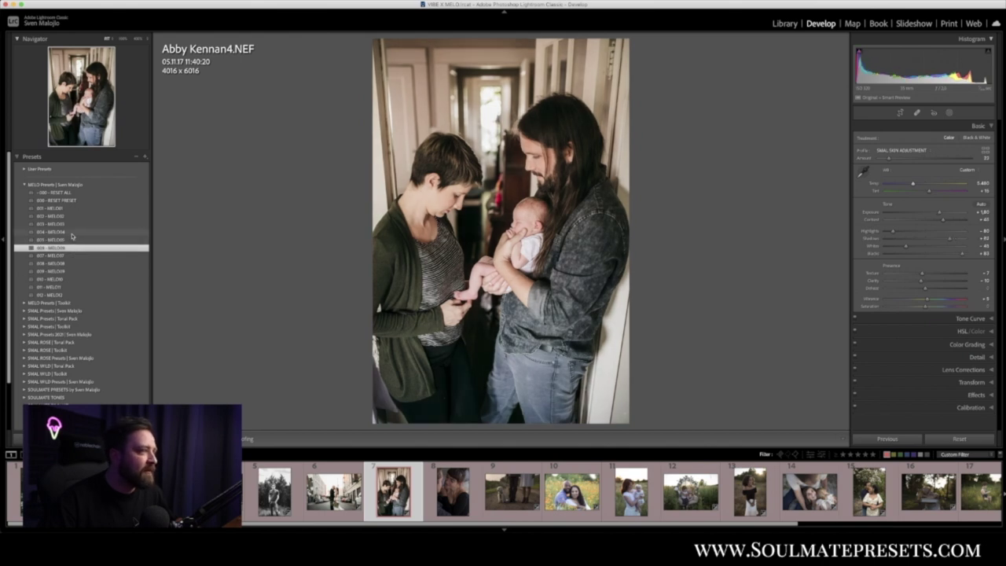
{"action": "left_click", "coordinate": [73, 234]}
{"action": "left_click", "coordinate": [70, 224]}
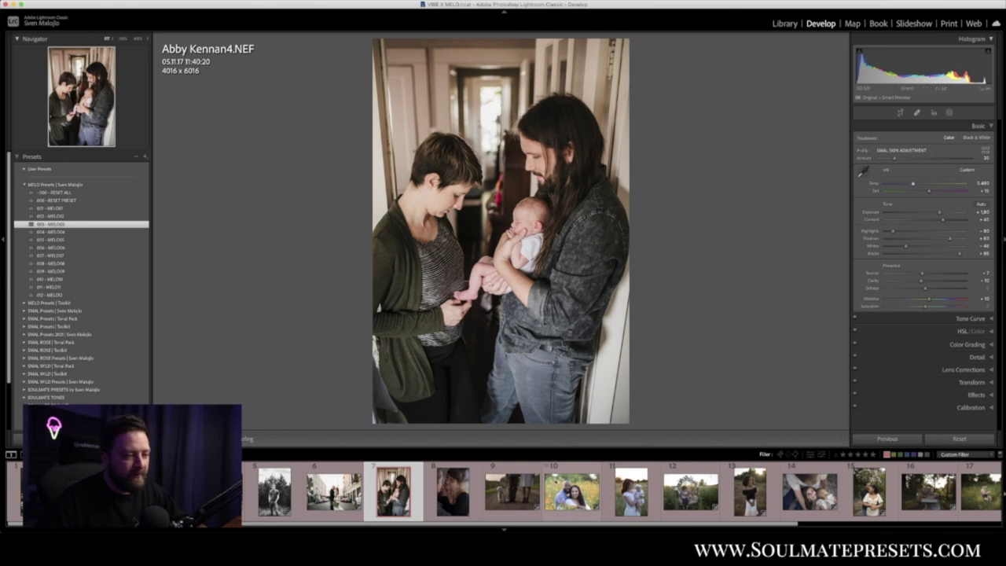
Open the dark close-up couple portrait, apply MELO02, brighten the exposure, and compare before and after side by side.
{"action": "left_click", "coordinate": [473, 483]}
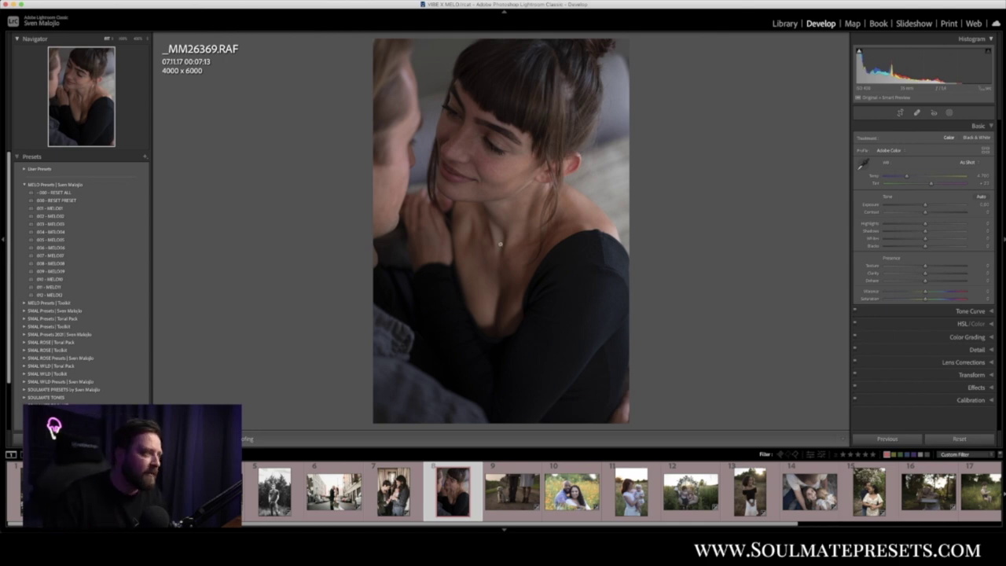
{"action": "left_click", "coordinate": [90, 217]}
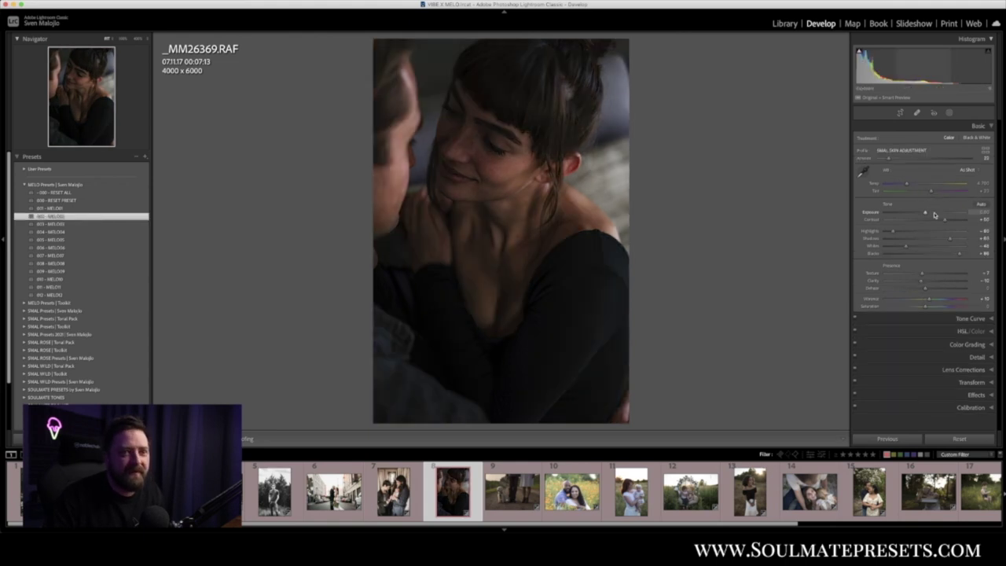
{"action": "left_click", "coordinate": [935, 213]}
{"action": "left_click_drag", "start_coordinate": [935, 212], "coordinate": [936, 214]}
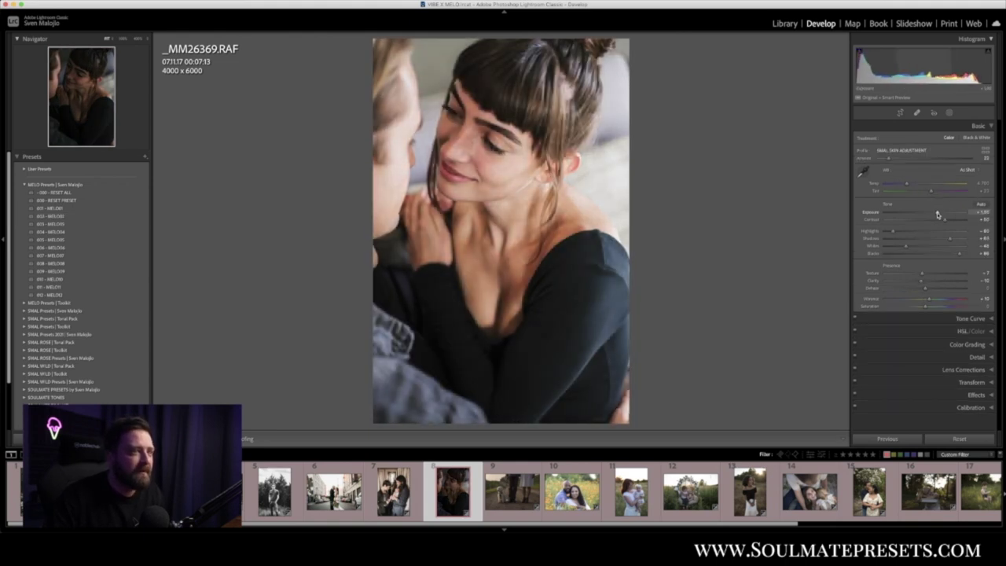
{"action": "key", "text": "y"}
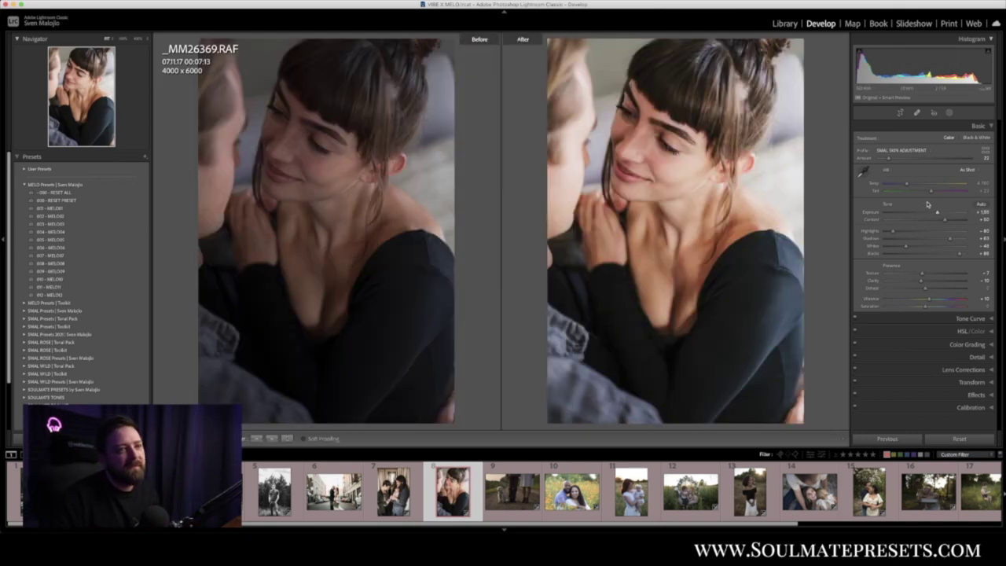
Open the photo of the white dog beside the couple's legs, apply MELO07, set exposure to +1.30, and make the white balance warmer and more magenta.
{"action": "left_click", "coordinate": [519, 519]}
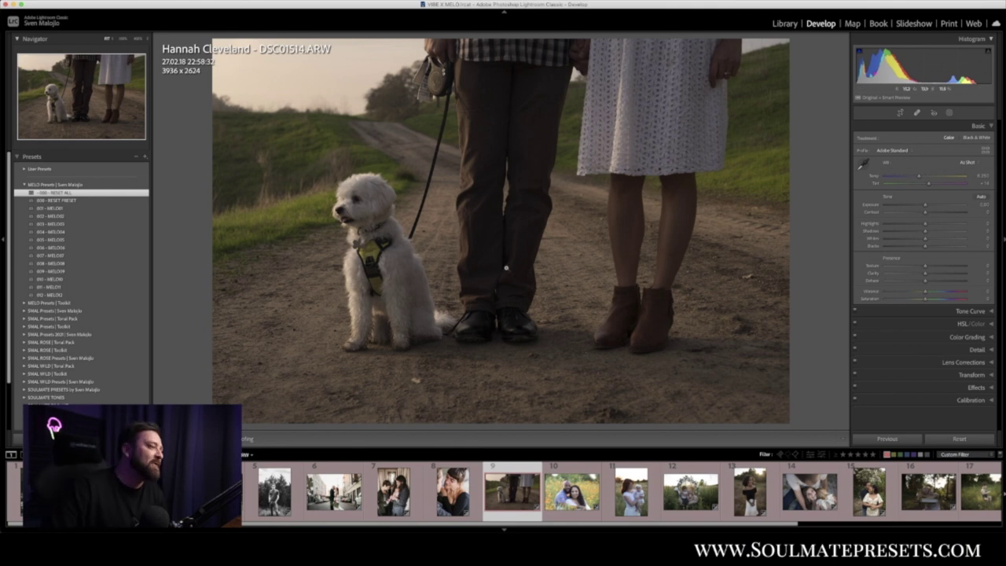
{"action": "left_click", "coordinate": [69, 257]}
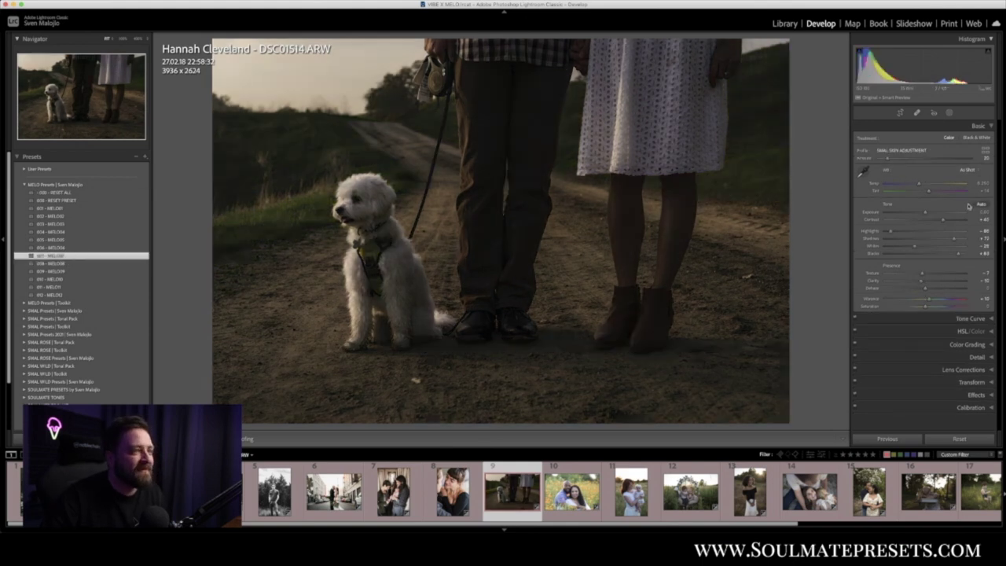
{"action": "left_click_drag", "start_coordinate": [925, 212], "coordinate": [936, 216]}
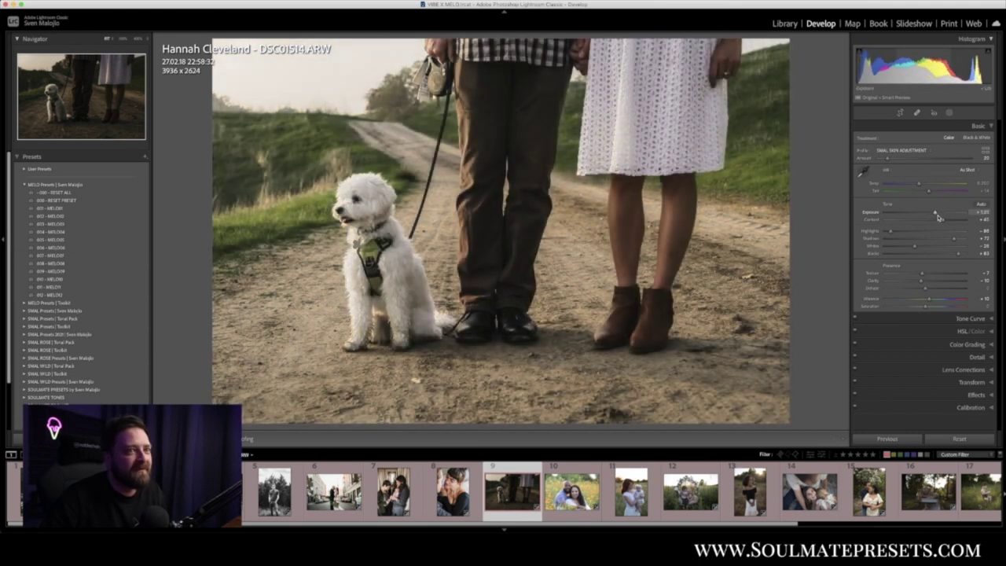
{"action": "left_click_drag", "start_coordinate": [928, 192], "coordinate": [923, 186]}
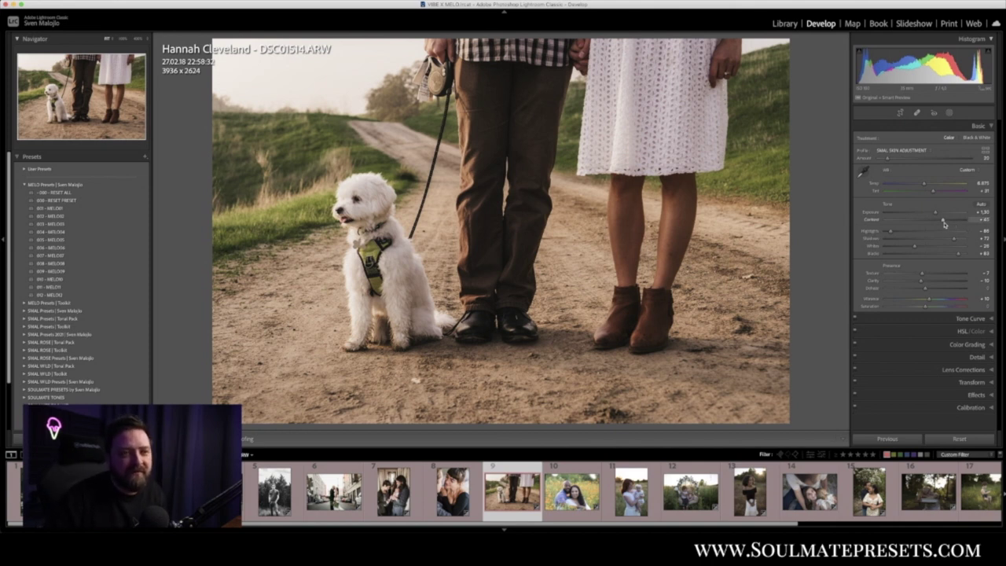
Set the dog photo's contrast to +80 and compare the edit with the original side by side.
{"action": "left_click_drag", "start_coordinate": [943, 223], "coordinate": [957, 222]}
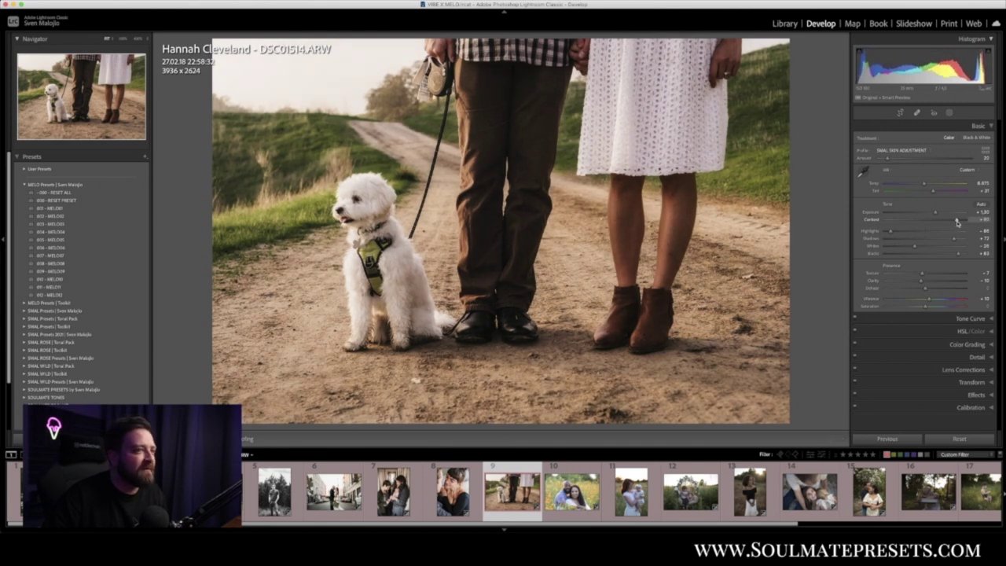
{"action": "key", "text": "y"}
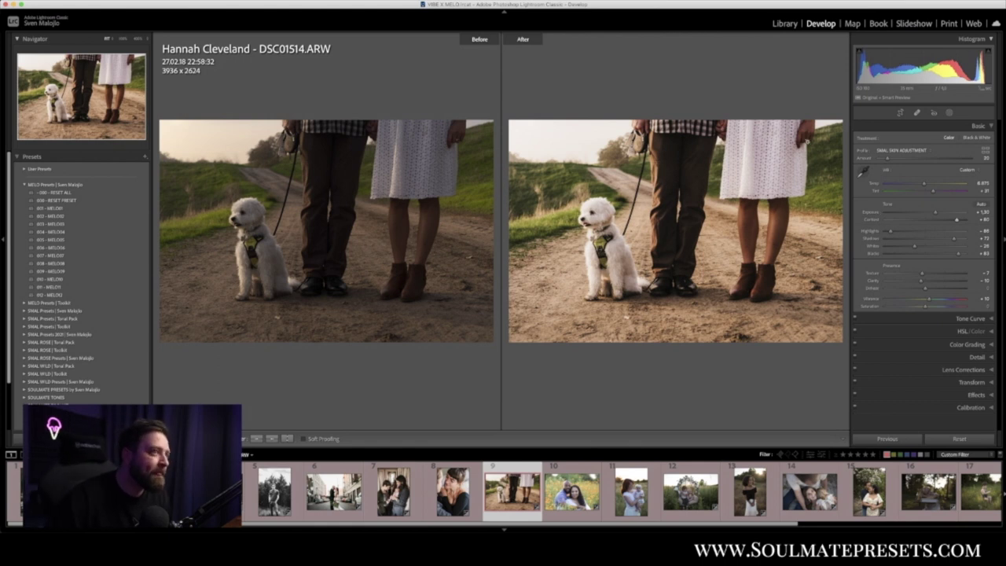
{"action": "key", "text": "y"}
Open the photo of the couple among orange flowers, apply MELO09, shift white balance warmer and more magenta, and switch to MELO02.
{"action": "key", "text": "Right"}
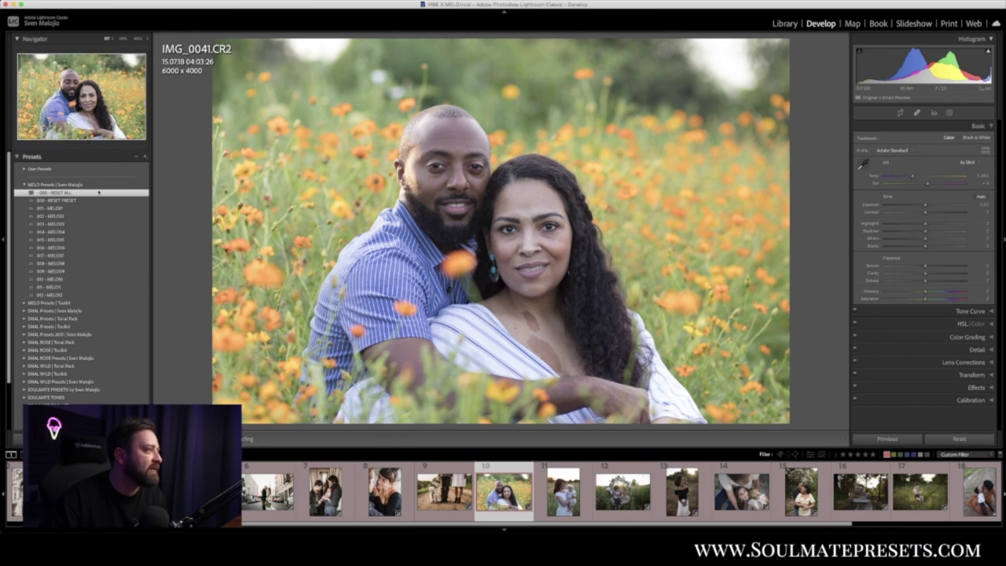
{"action": "left_click", "coordinate": [59, 272]}
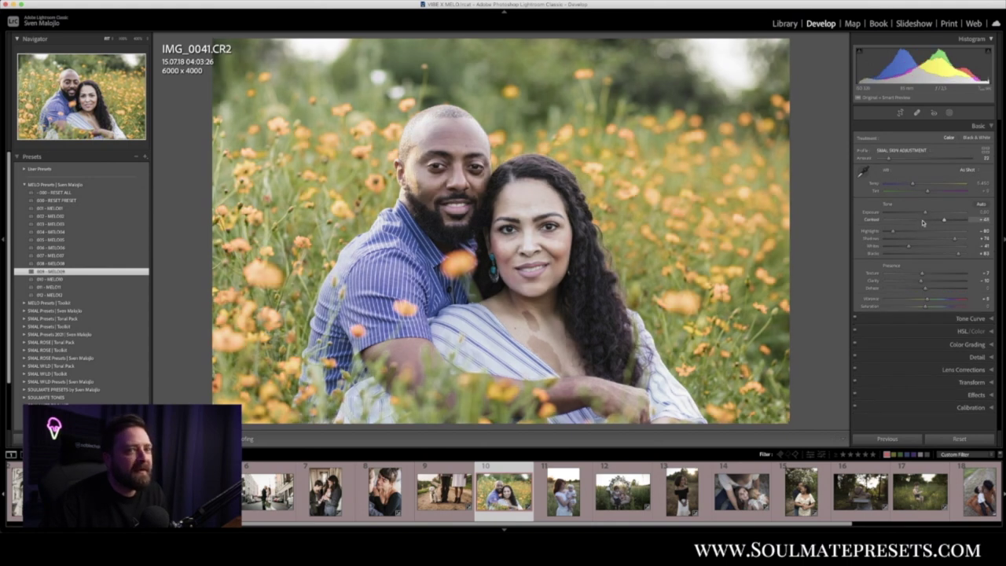
{"action": "left_click", "coordinate": [920, 183]}
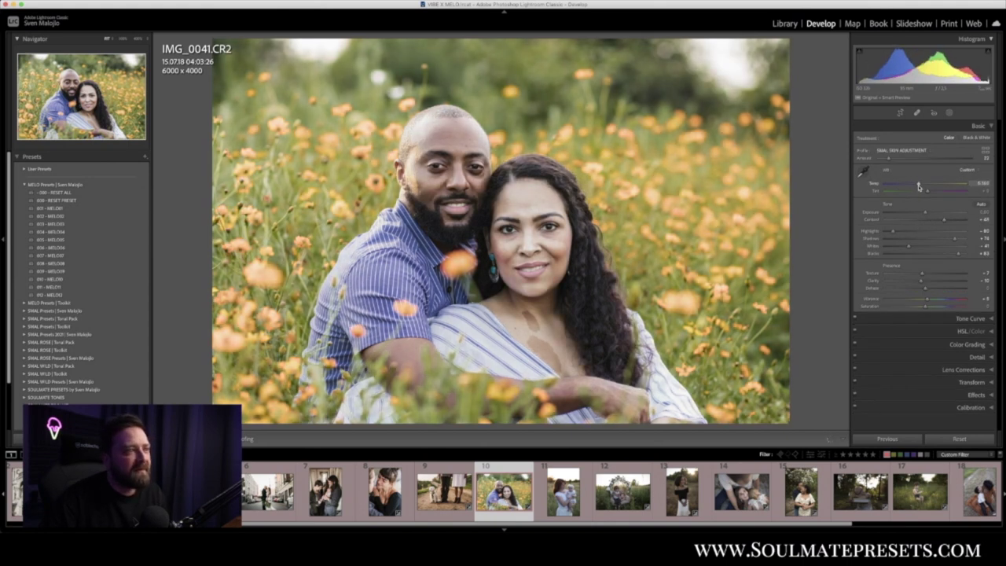
{"action": "left_click_drag", "start_coordinate": [927, 192], "coordinate": [933, 194]}
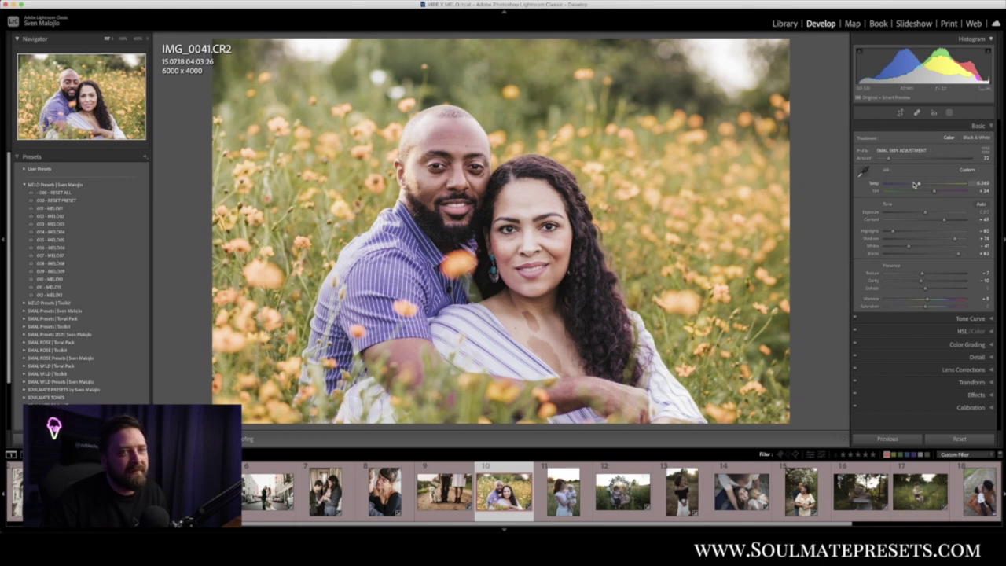
{"action": "left_click_drag", "start_coordinate": [932, 193], "coordinate": [922, 186]}
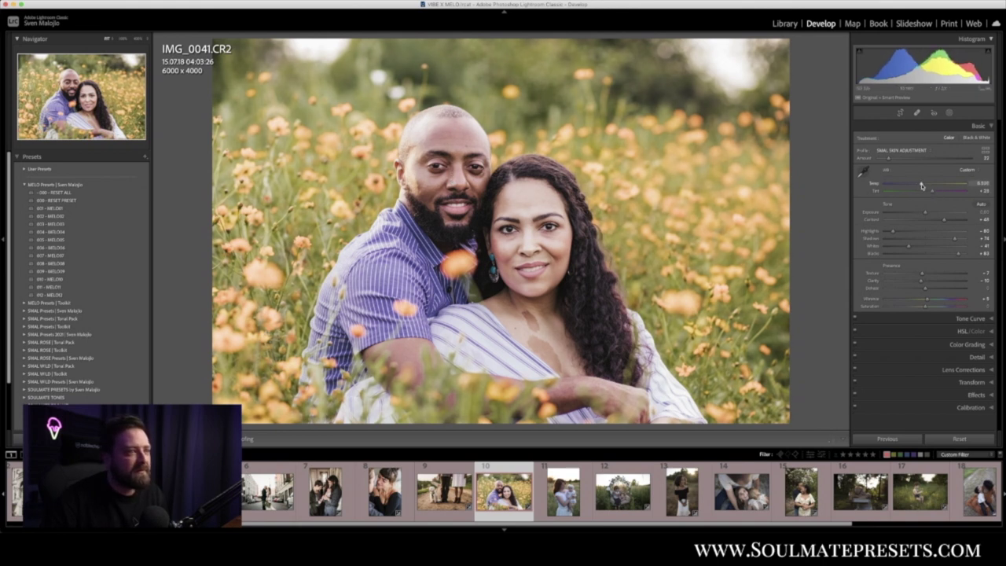
{"action": "left_click", "coordinate": [74, 215]}
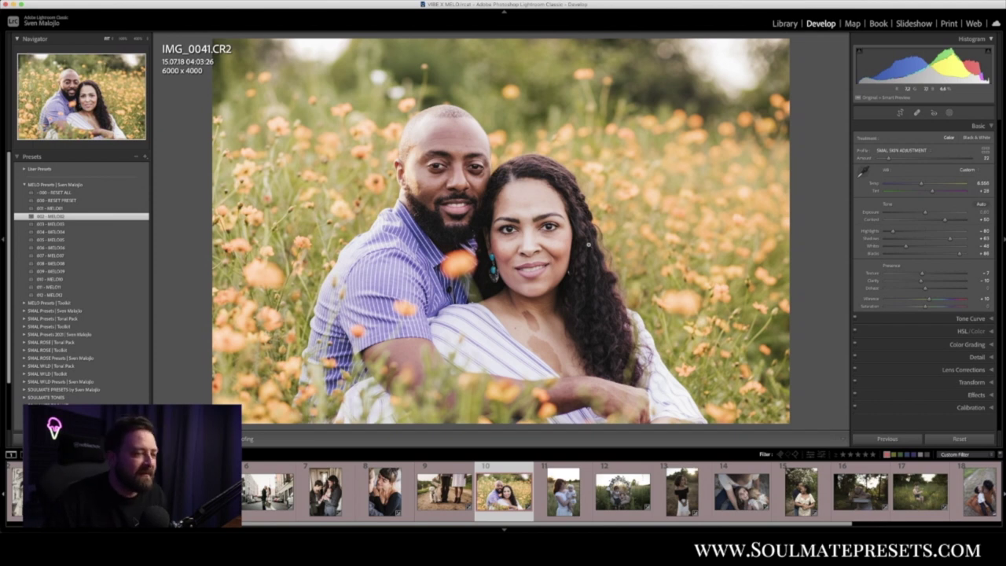
Open the mother and baby field photo, apply MELO02, set exposure to +0.50, warm the white balance, raise contrast, and compare before and after.
{"action": "key", "text": "Right"}
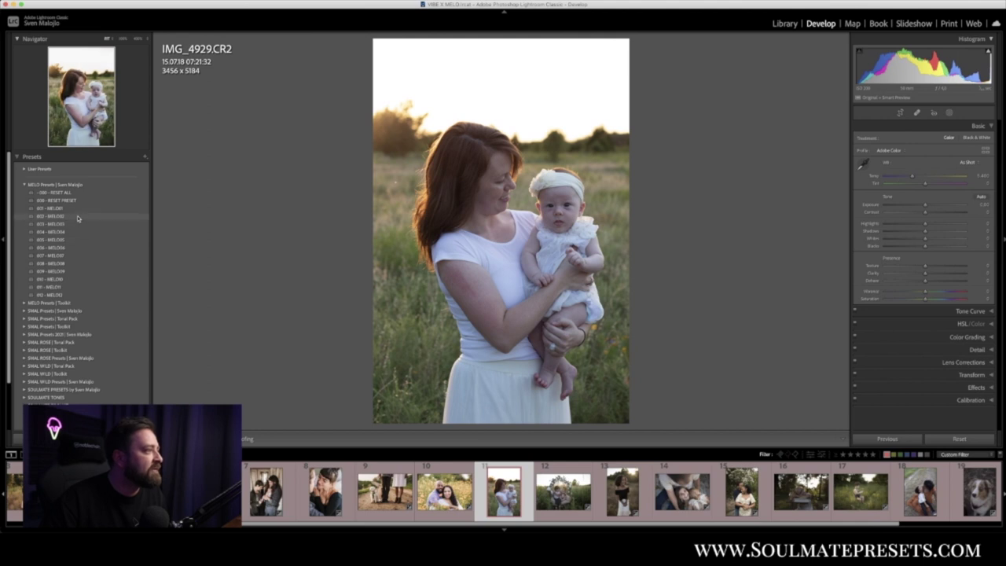
{"action": "left_click", "coordinate": [77, 215]}
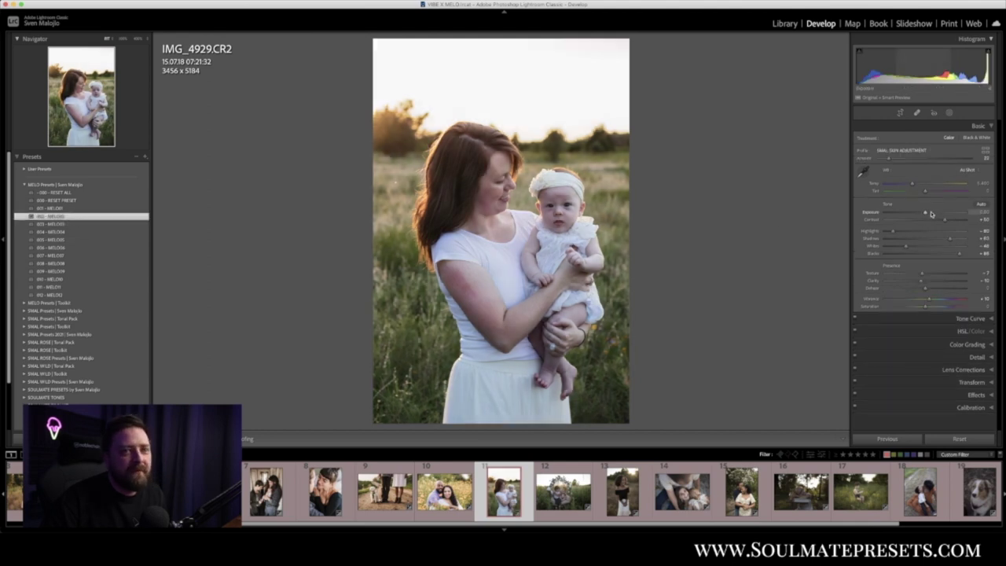
{"action": "left_click_drag", "start_coordinate": [929, 215], "coordinate": [951, 222]}
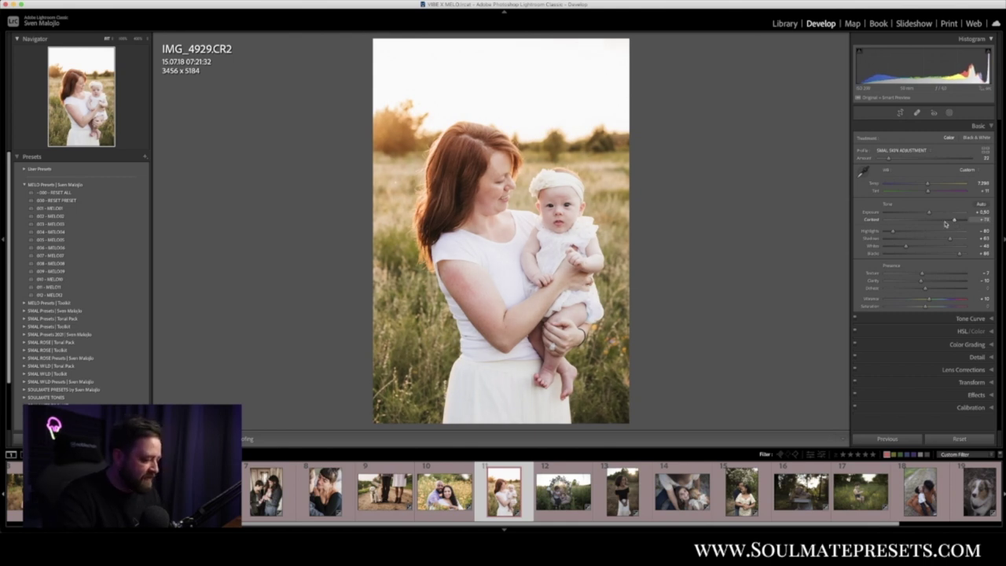
{"action": "key", "text": "y"}
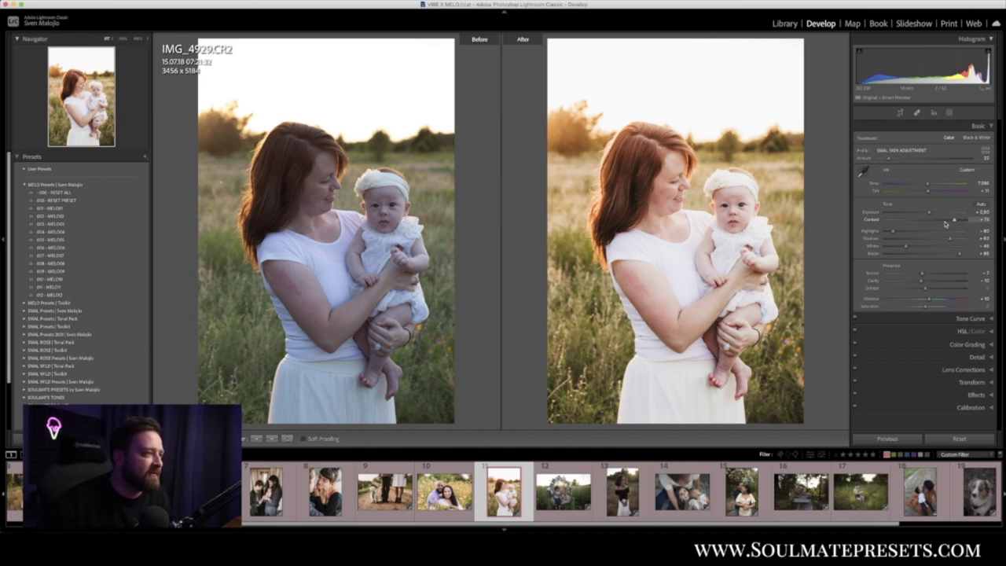
Open the photo of two children under the flower arch, apply MELO01, warm the temperature, set tint to +14 and exposure to +0.10.
{"action": "left_click", "coordinate": [581, 514]}
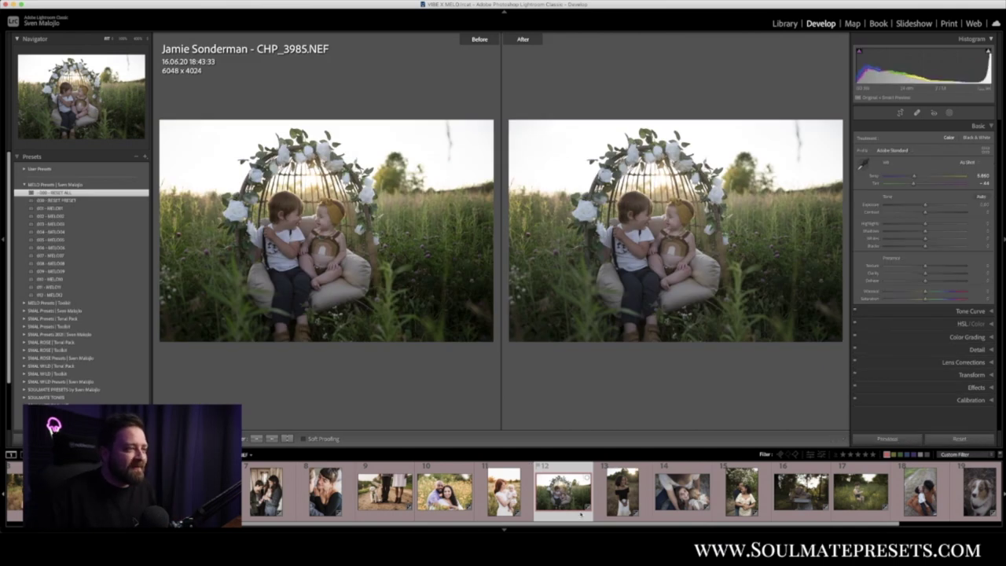
{"action": "key", "text": "y"}
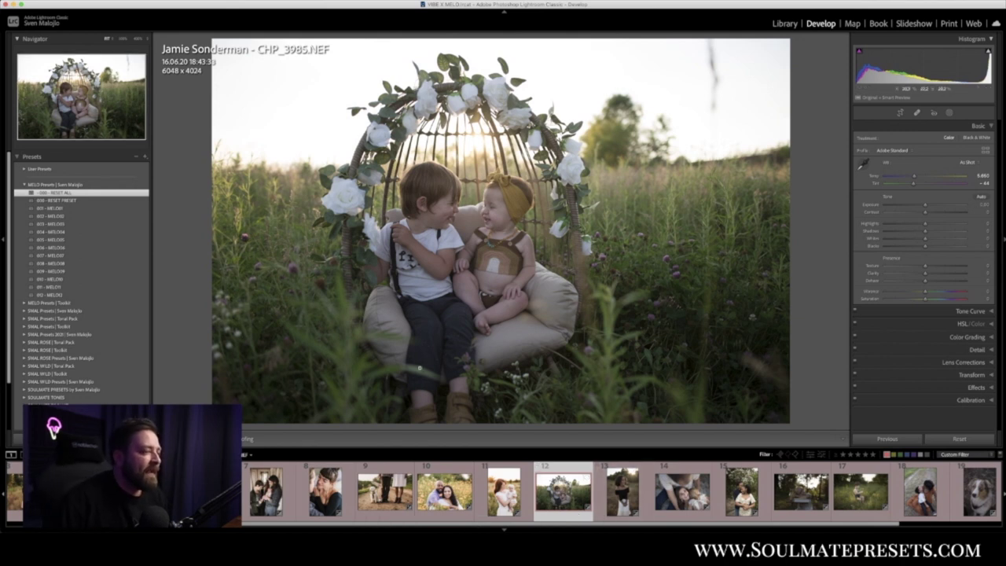
{"action": "left_click", "coordinate": [69, 209]}
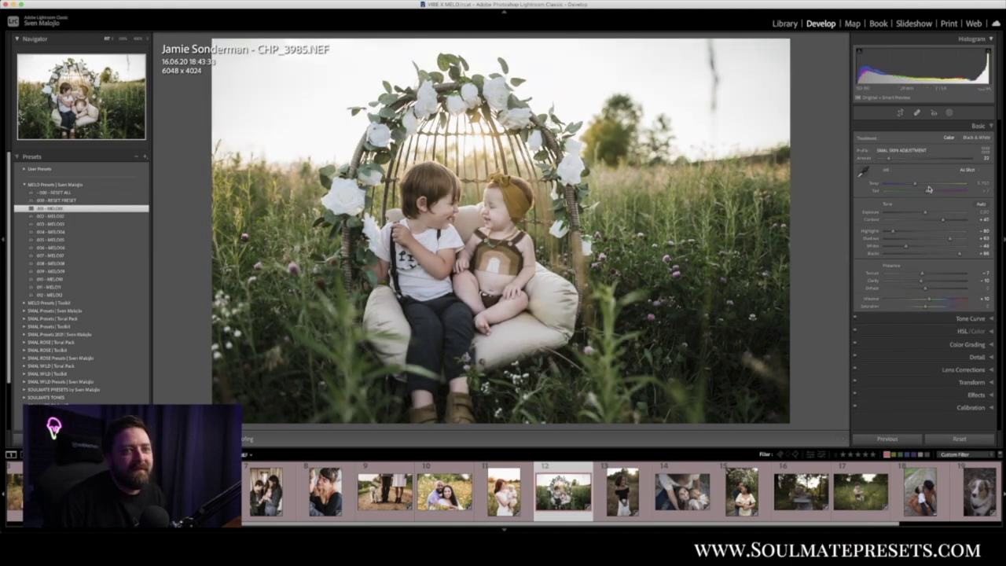
{"action": "left_click_drag", "start_coordinate": [915, 183], "coordinate": [928, 187]}
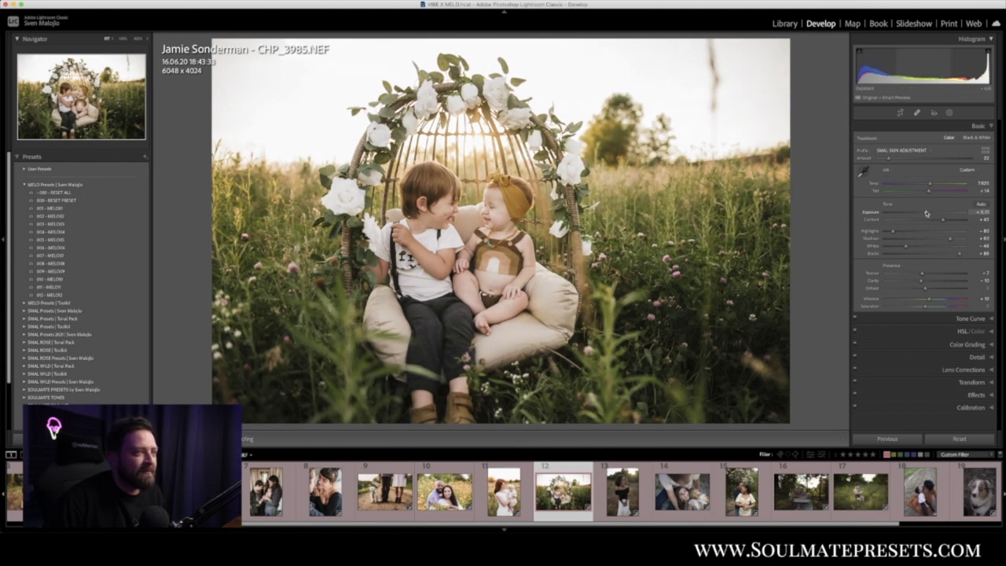
Try the remaining MELO presets in order on the children's photo, from the colour looks through MELO10 to black-and-white MELO11, ending on MELO12.
{"action": "left_click", "coordinate": [89, 218]}
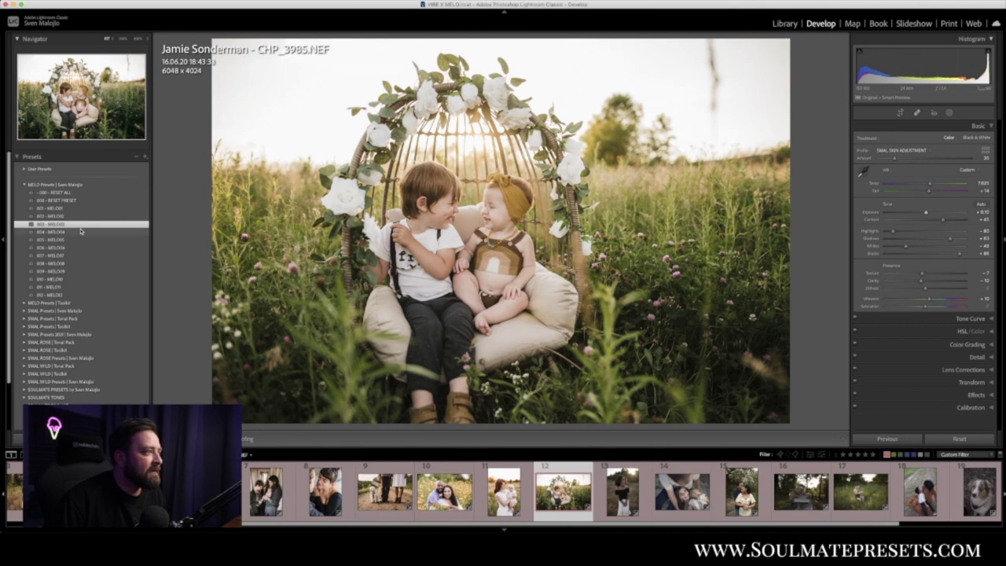
{"action": "left_click", "coordinate": [81, 232]}
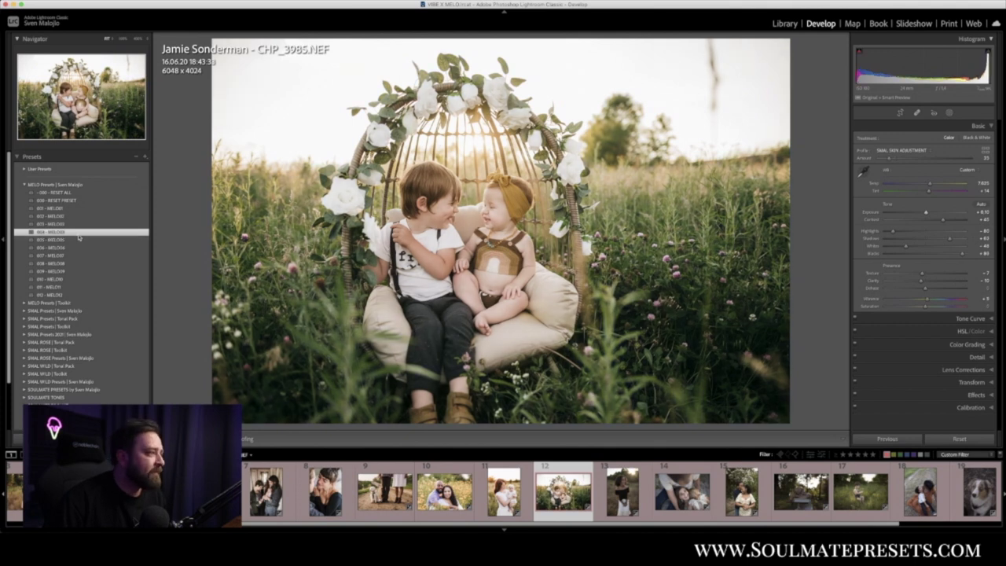
{"action": "left_click", "coordinate": [78, 239]}
{"action": "left_click", "coordinate": [77, 247]}
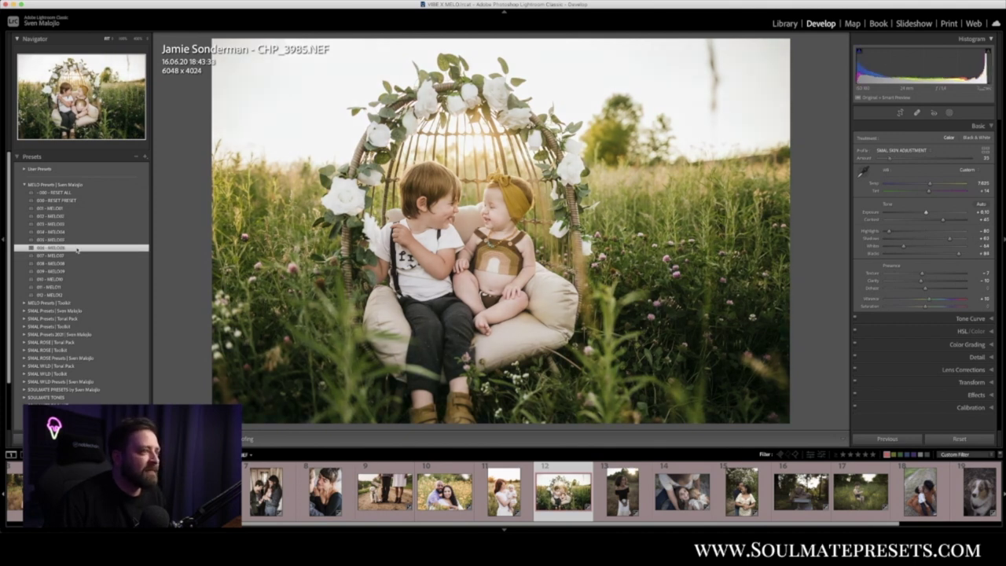
{"action": "left_click", "coordinate": [76, 255]}
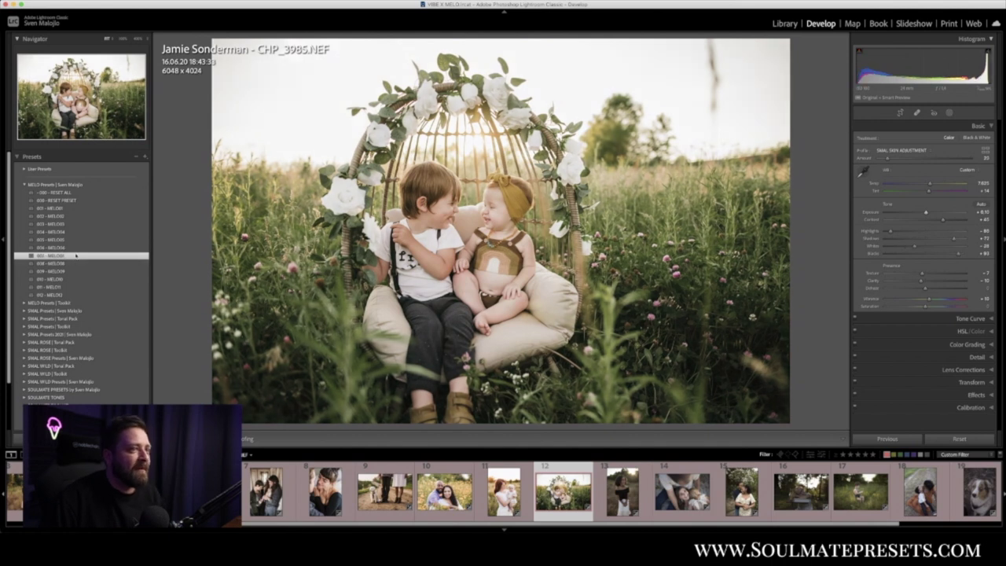
{"action": "left_click", "coordinate": [73, 264]}
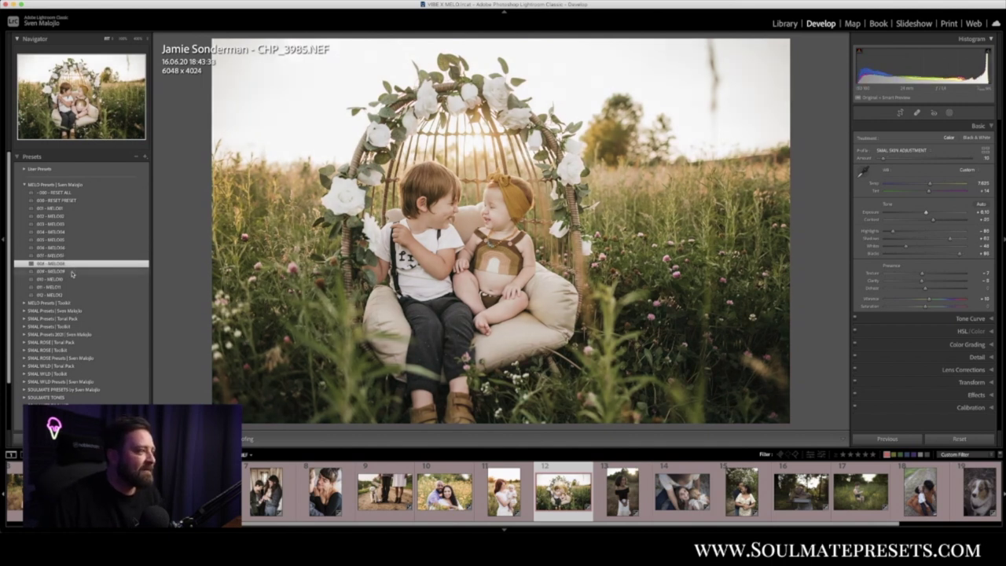
{"action": "left_click", "coordinate": [74, 271]}
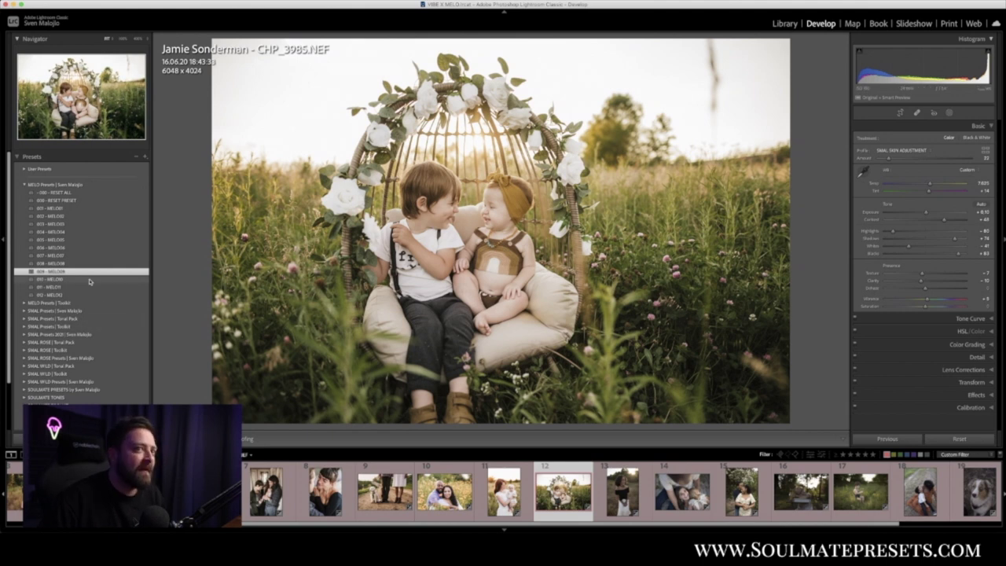
{"action": "left_click", "coordinate": [90, 279]}
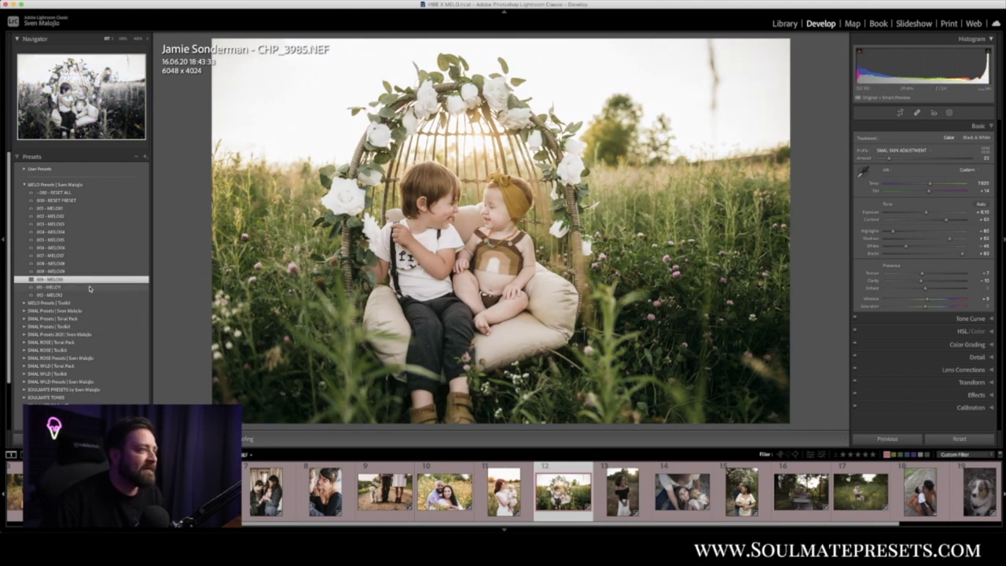
{"action": "left_click", "coordinate": [89, 288]}
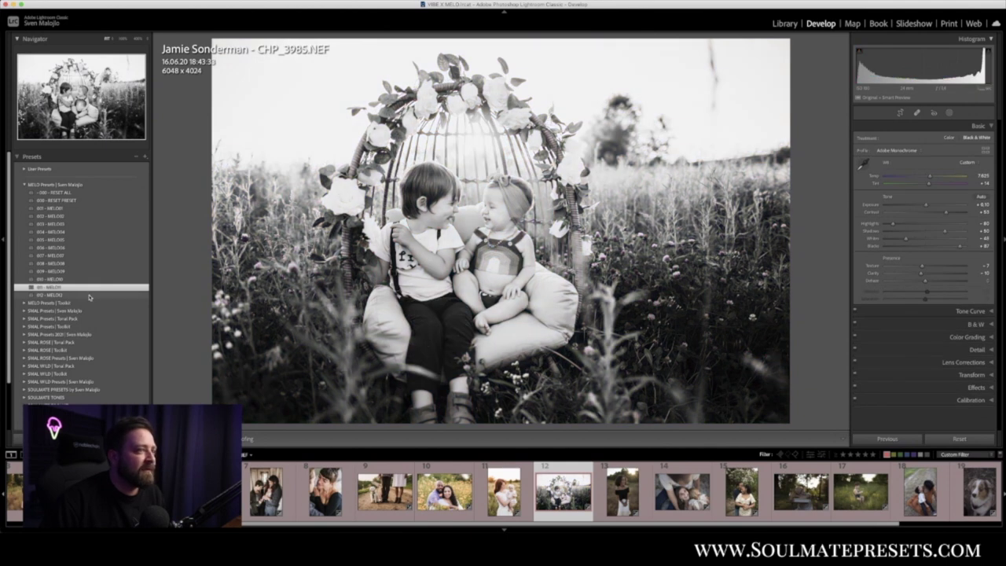
{"action": "left_click", "coordinate": [89, 295]}
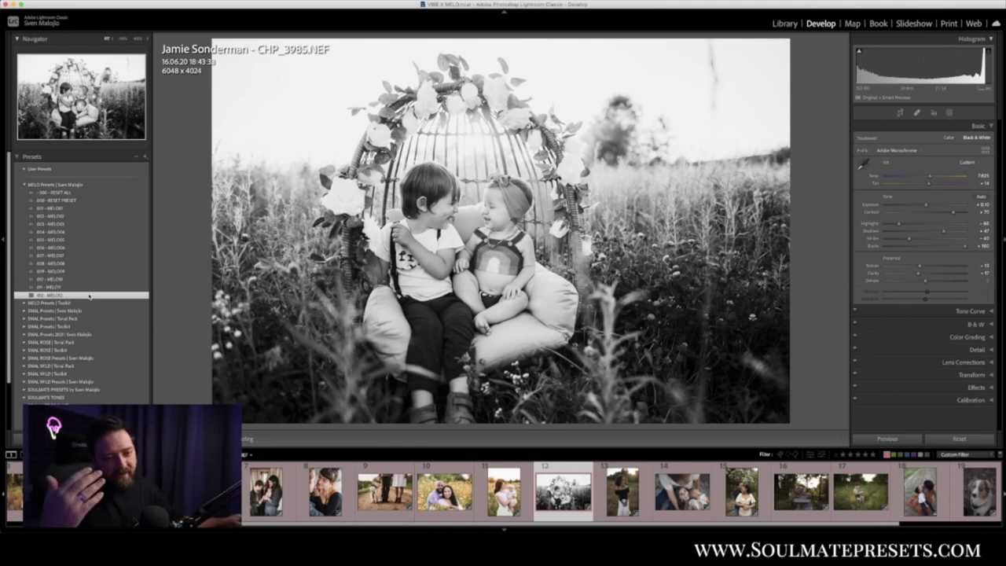
Return the black-and-white photo of the two children to the MELO01 colour preset.
{"action": "left_click", "coordinate": [66, 208]}
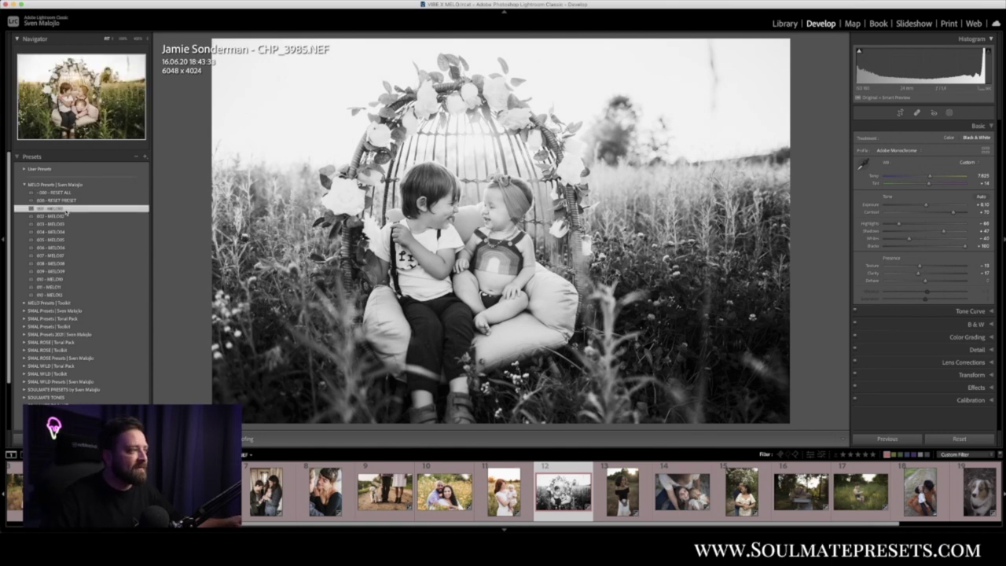
Open the portrait of the laughing girl, apply MELO02, set exposure to +0.30, warm the white balance, and switch to MELO04.
{"action": "key", "text": "Right"}
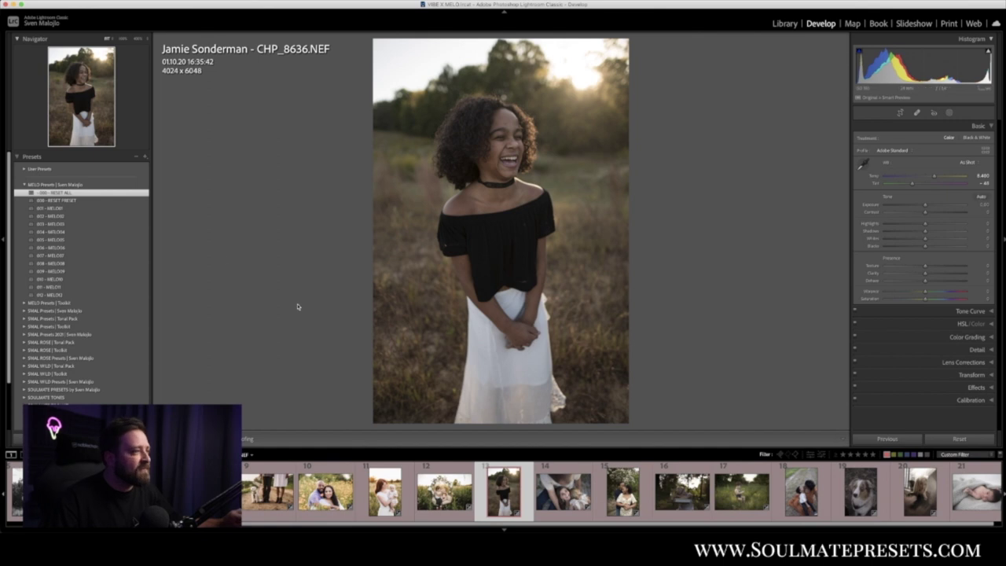
{"action": "left_click", "coordinate": [67, 216]}
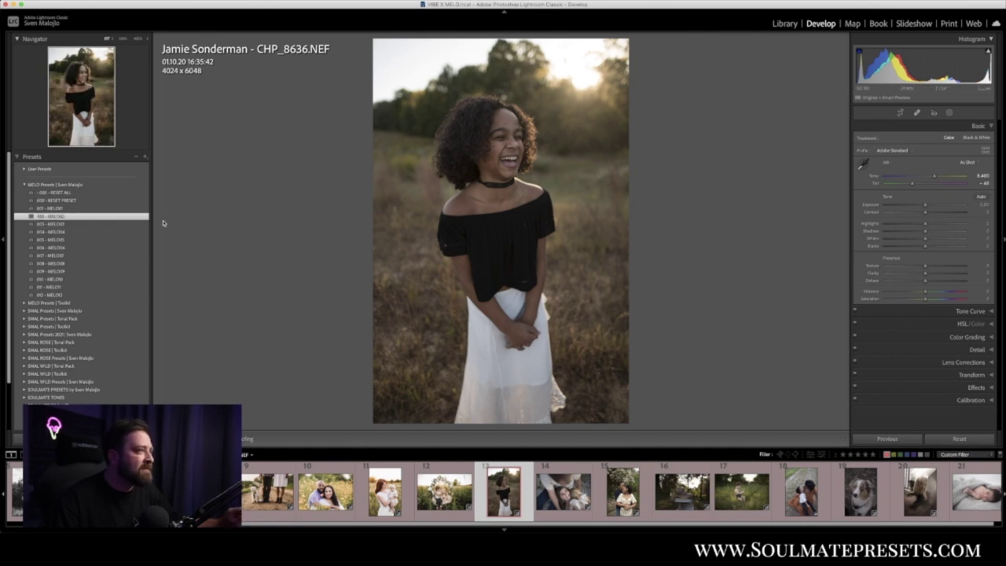
{"action": "left_click_drag", "start_coordinate": [926, 214], "coordinate": [928, 213]}
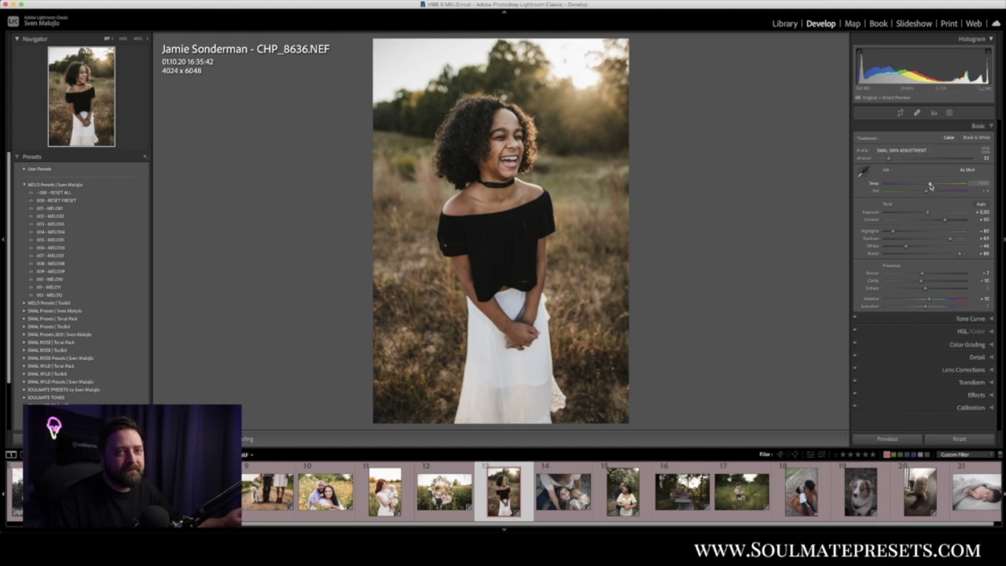
{"action": "left_click_drag", "start_coordinate": [931, 185], "coordinate": [936, 187]}
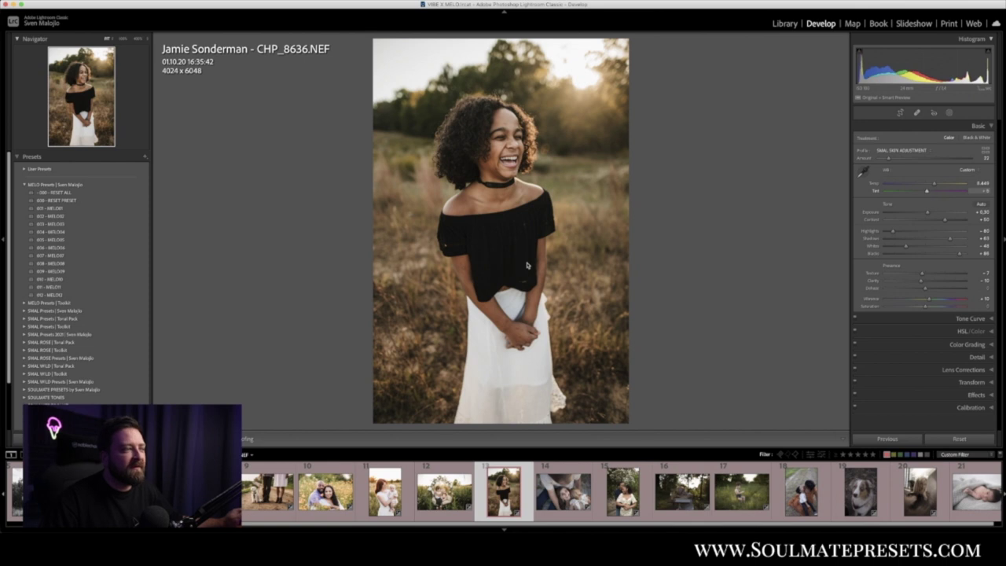
{"action": "left_click", "coordinate": [65, 232]}
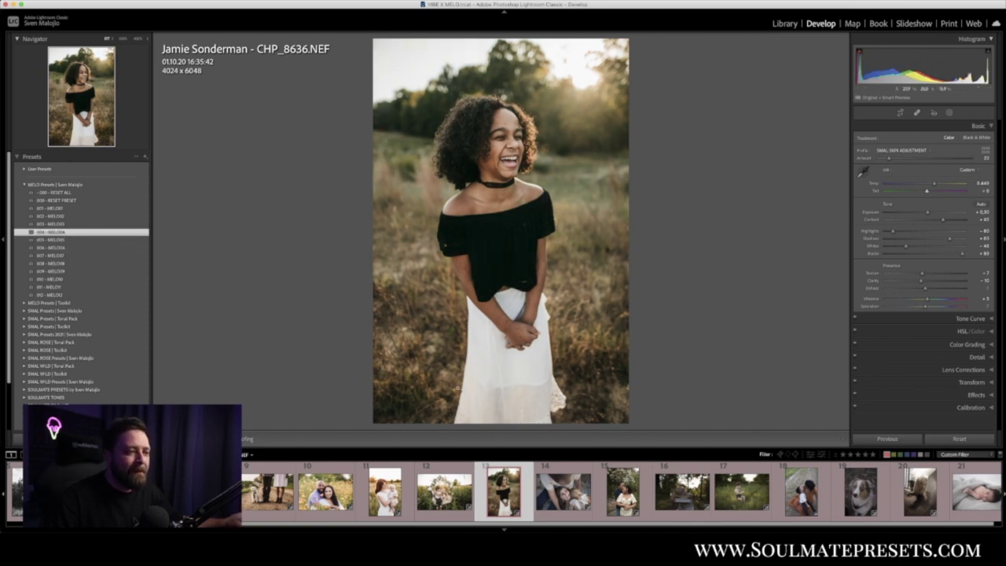
Open the family photo shot from above, apply MELO01, warm the white balance, and set exposure to +0.30.
{"action": "key", "text": "Right"}
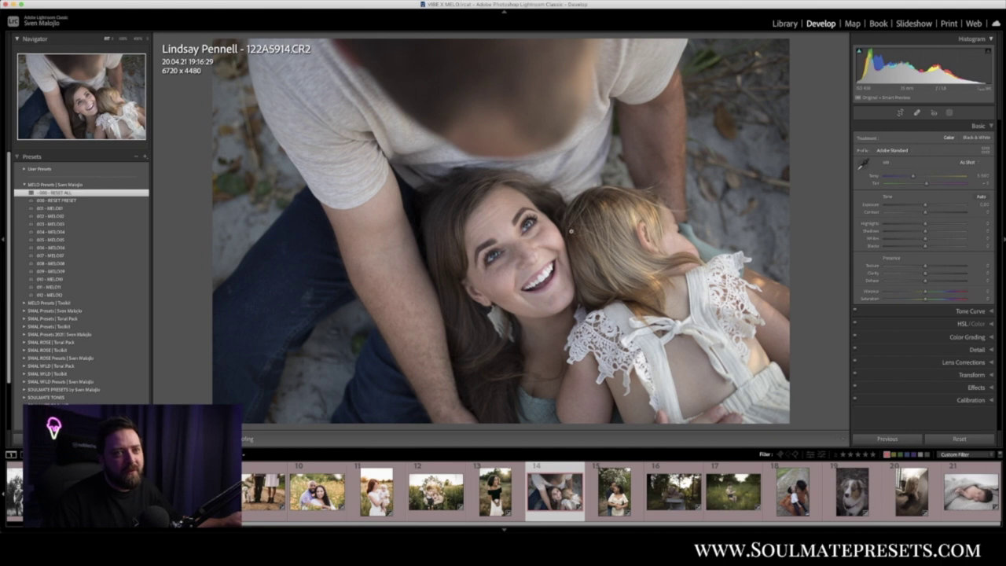
{"action": "left_click", "coordinate": [67, 209]}
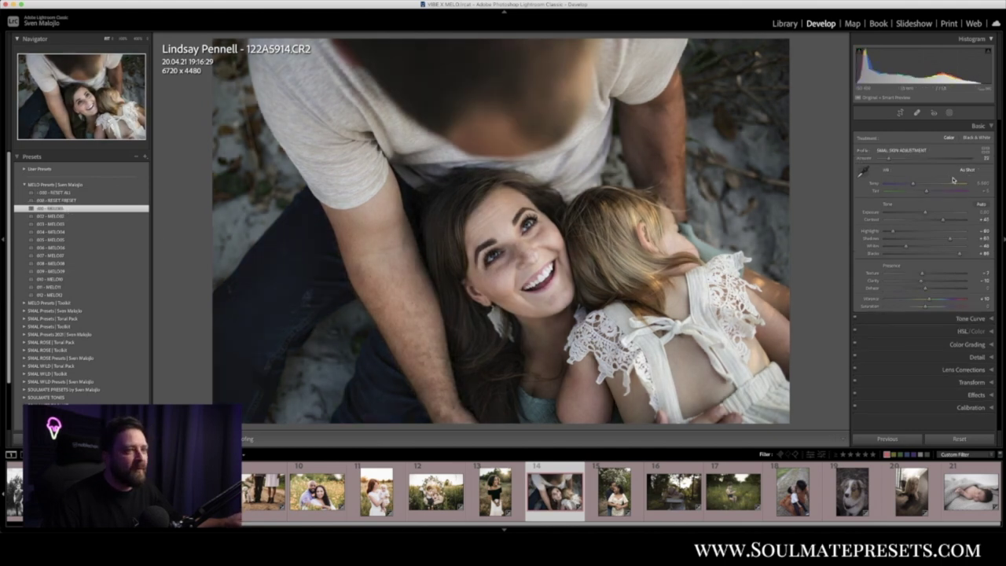
{"action": "left_click_drag", "start_coordinate": [911, 186], "coordinate": [921, 213]}
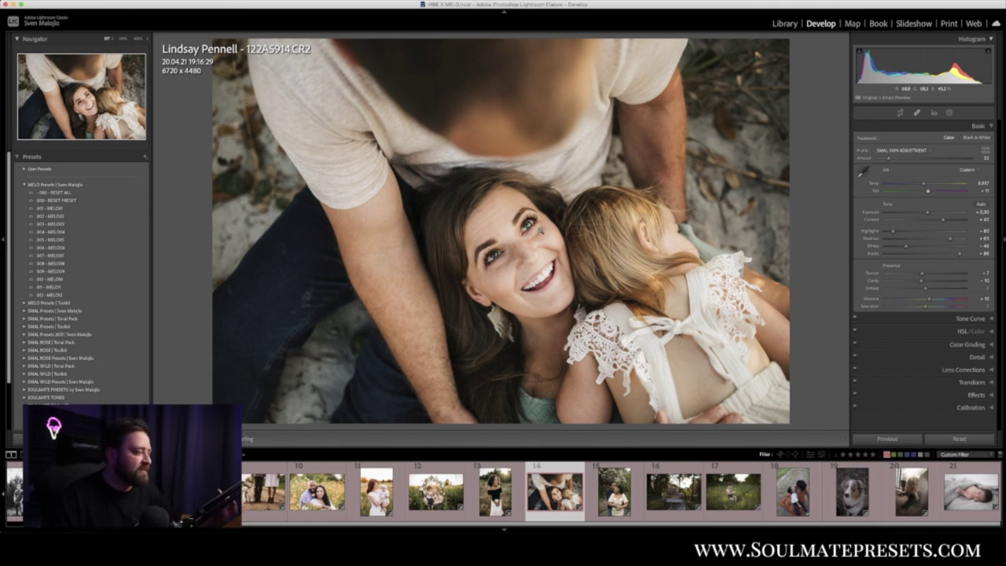
Open the photo of the couple embracing by the white blossoms, try the MELO presets from MELO07 back to MELO01, and settle on MELO06.
{"action": "key", "text": "Right"}
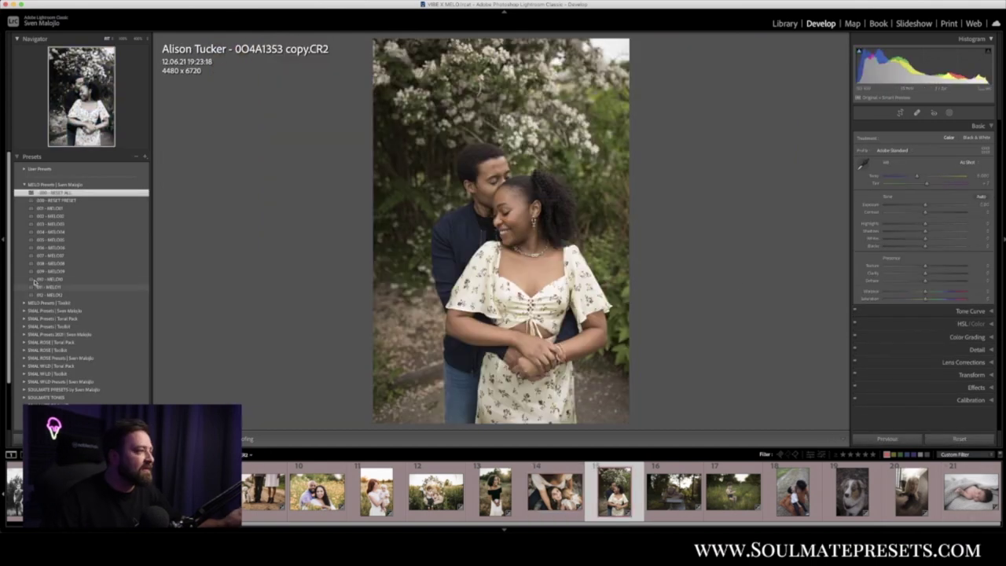
{"action": "left_click", "coordinate": [55, 255]}
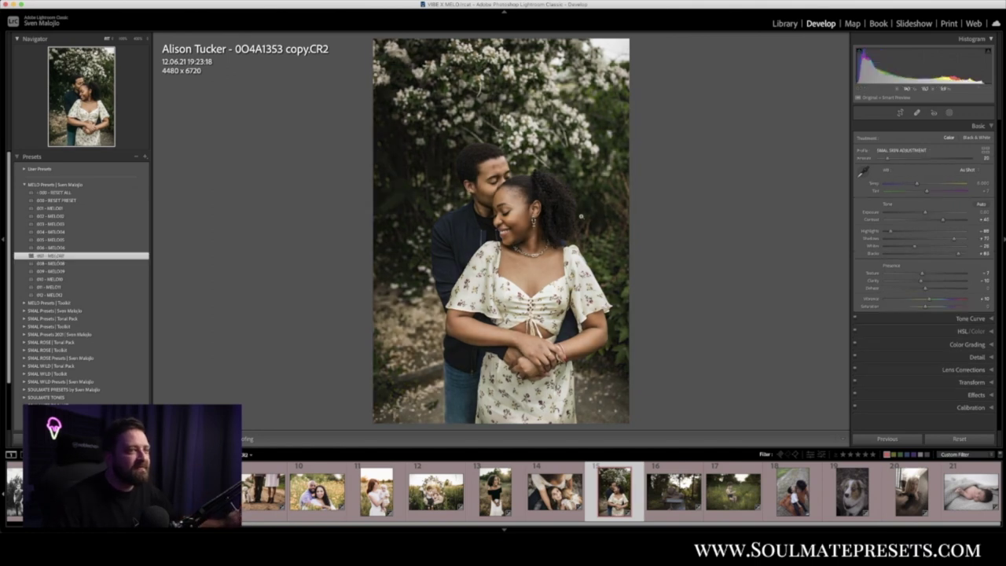
{"action": "left_click", "coordinate": [86, 247]}
{"action": "left_click", "coordinate": [84, 240]}
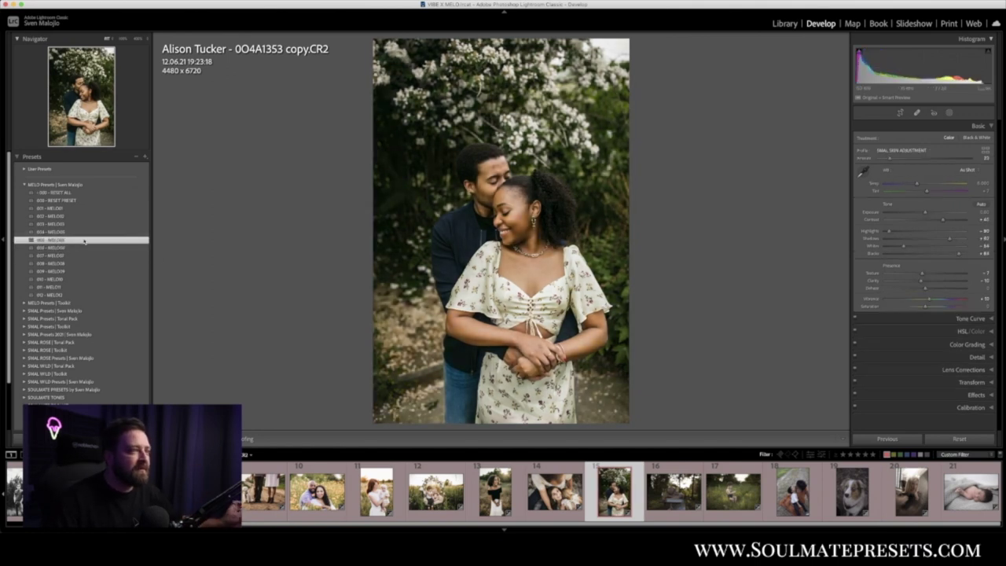
{"action": "left_click", "coordinate": [85, 231]}
{"action": "left_click", "coordinate": [86, 224]}
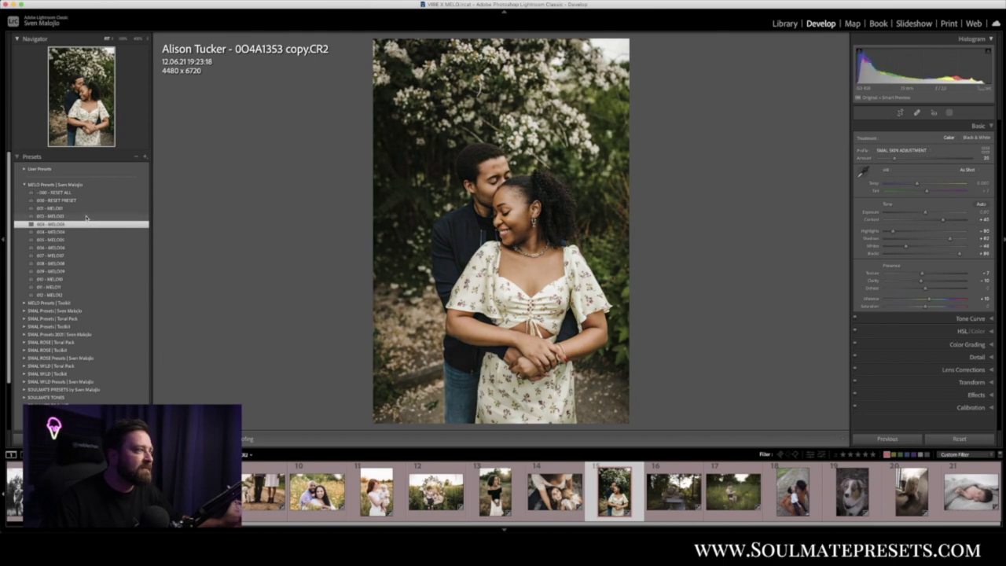
{"action": "left_click", "coordinate": [86, 216]}
{"action": "left_click", "coordinate": [87, 208]}
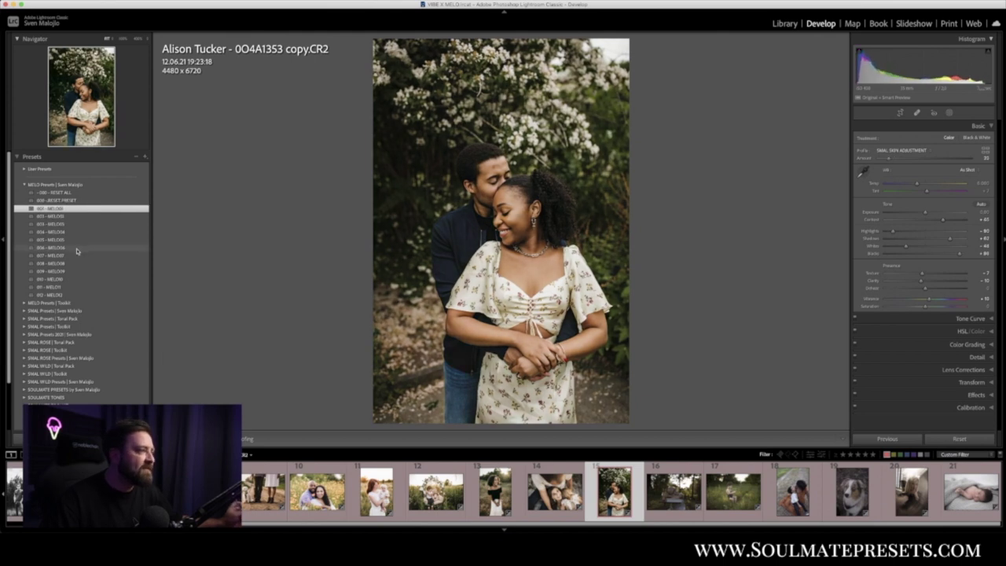
{"action": "left_click", "coordinate": [77, 249]}
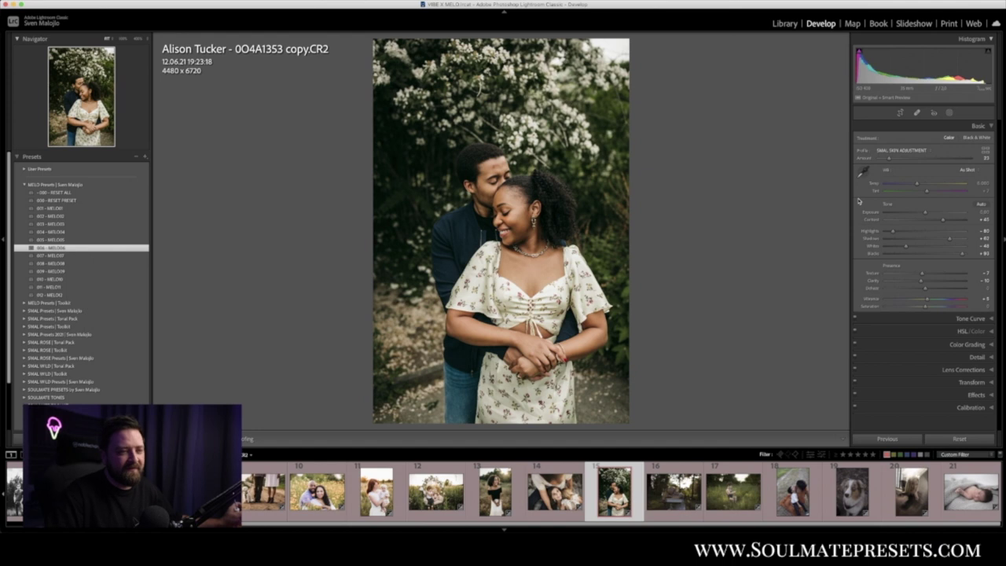
Set the couple photo's exposure to +0.10, cool the temperature slightly, raise the profile amount, and compare before and after.
{"action": "key", "text": "equal"}
{"action": "key", "text": "minus"}
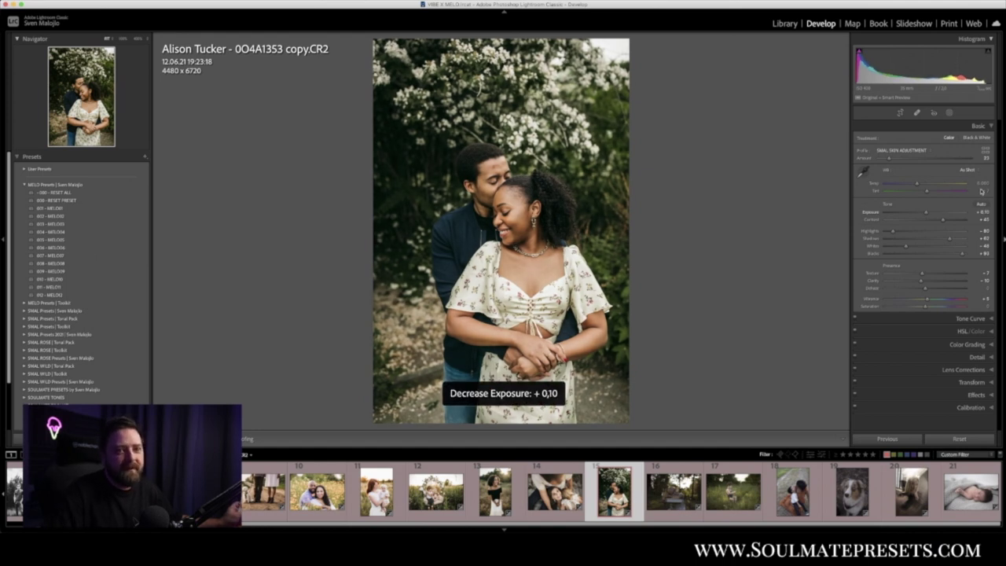
{"action": "left_click", "coordinate": [916, 185]}
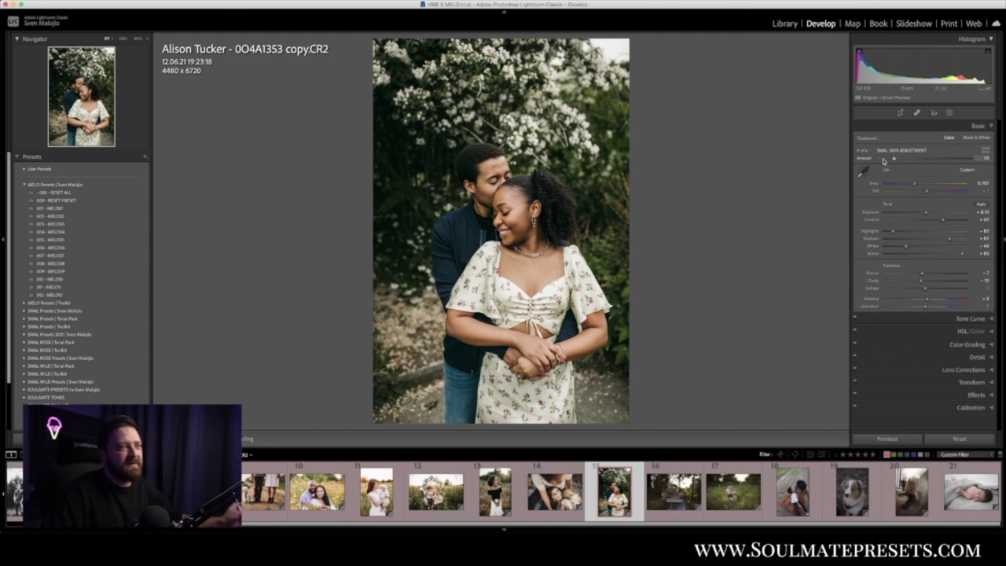
{"action": "key", "text": "y"}
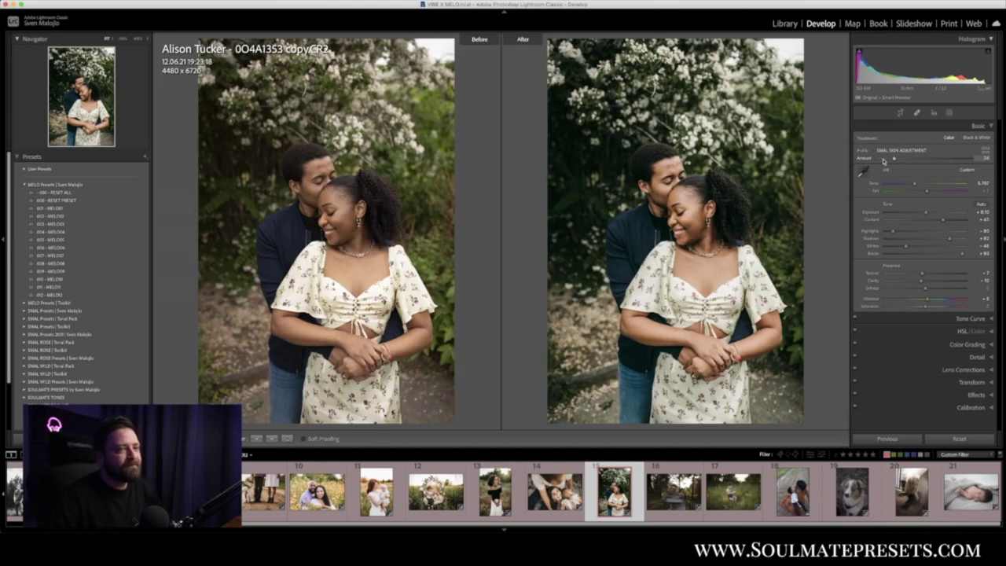
Open the photo of the girl leaning on the desk in single view and straighten it by rotating the crop slightly.
{"action": "key", "text": "Right"}
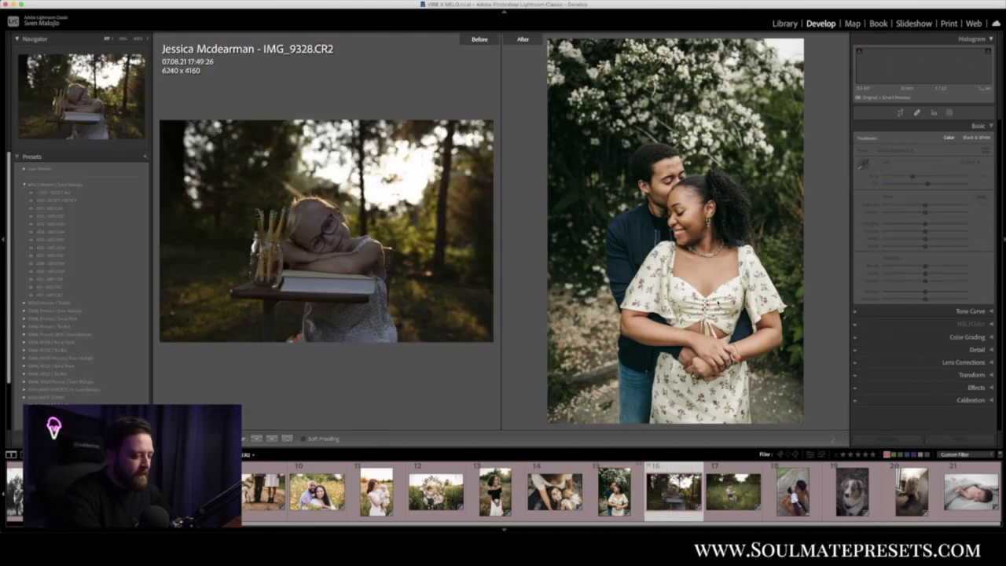
{"action": "key", "text": "y"}
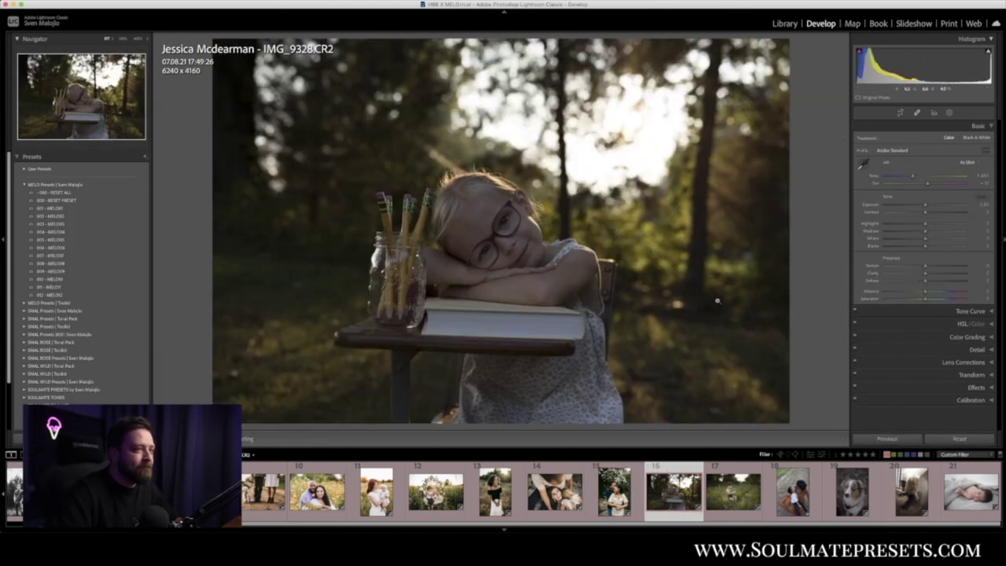
{"action": "left_click", "coordinate": [899, 113]}
{"action": "left_click_drag", "start_coordinate": [930, 161], "coordinate": [927, 163]}
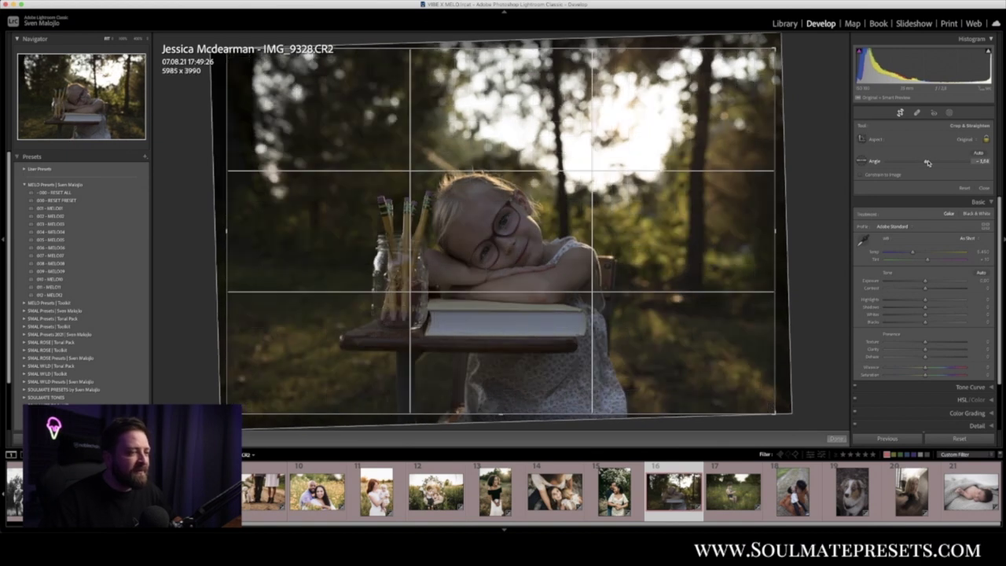
{"action": "key", "text": "r"}
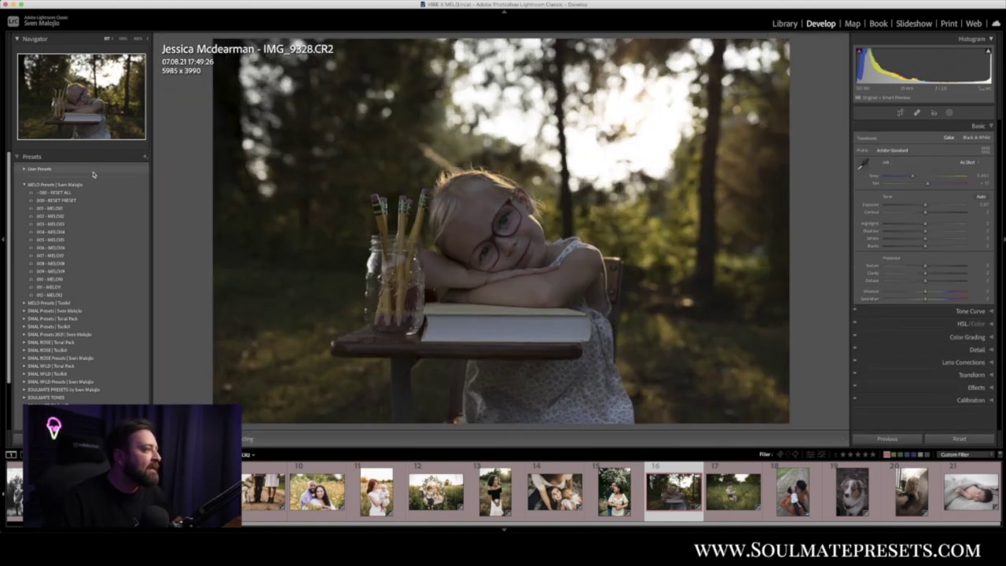
Apply MELO01 to the girl's desk photo, set exposure to +1.50, warm the temperature, and shift the tint toward magenta.
{"action": "left_click", "coordinate": [72, 209]}
{"action": "left_click_drag", "start_coordinate": [931, 214], "coordinate": [923, 186]}
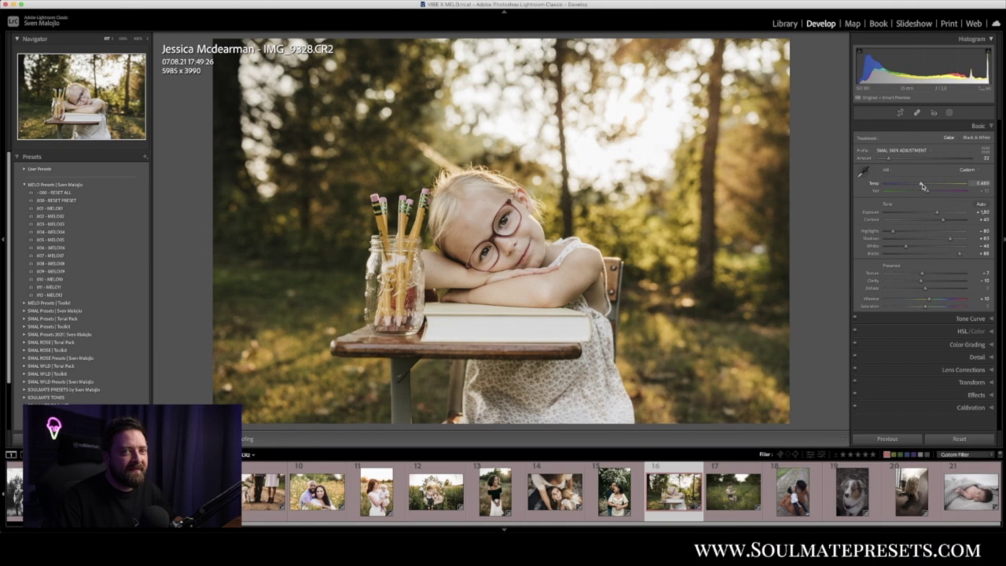
{"action": "left_click_drag", "start_coordinate": [928, 192], "coordinate": [930, 193]}
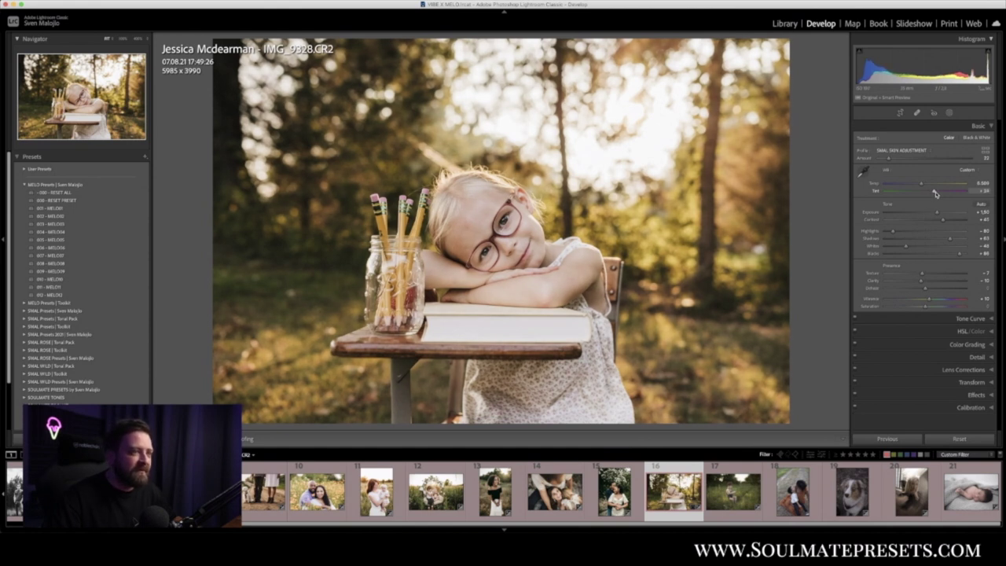
{"action": "left_click_drag", "start_coordinate": [934, 193], "coordinate": [933, 194]}
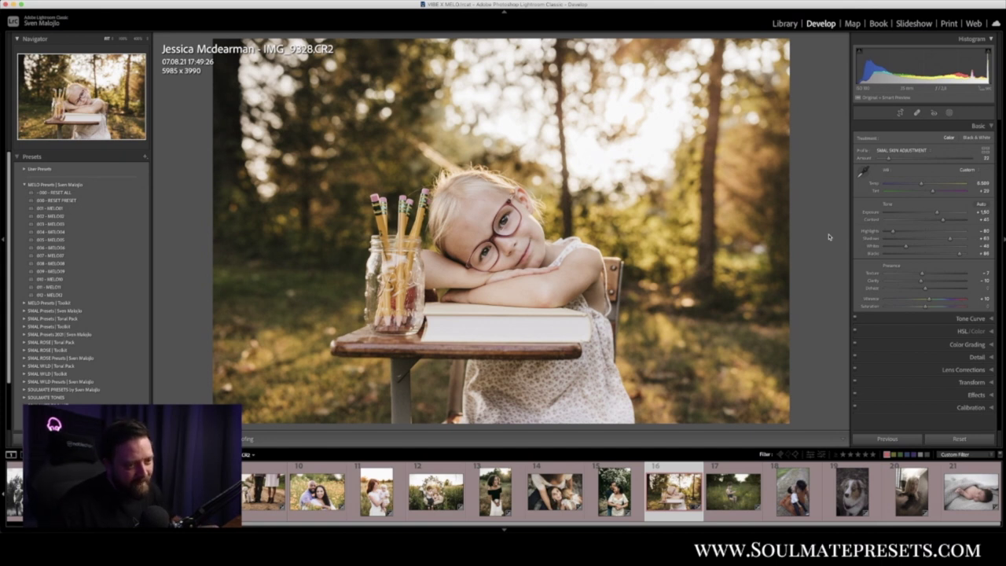
Open the photo of the boy in the meadow, apply MELO04, warm the white balance, set exposure to +0.35, and compare before and after.
{"action": "key", "text": "Right"}
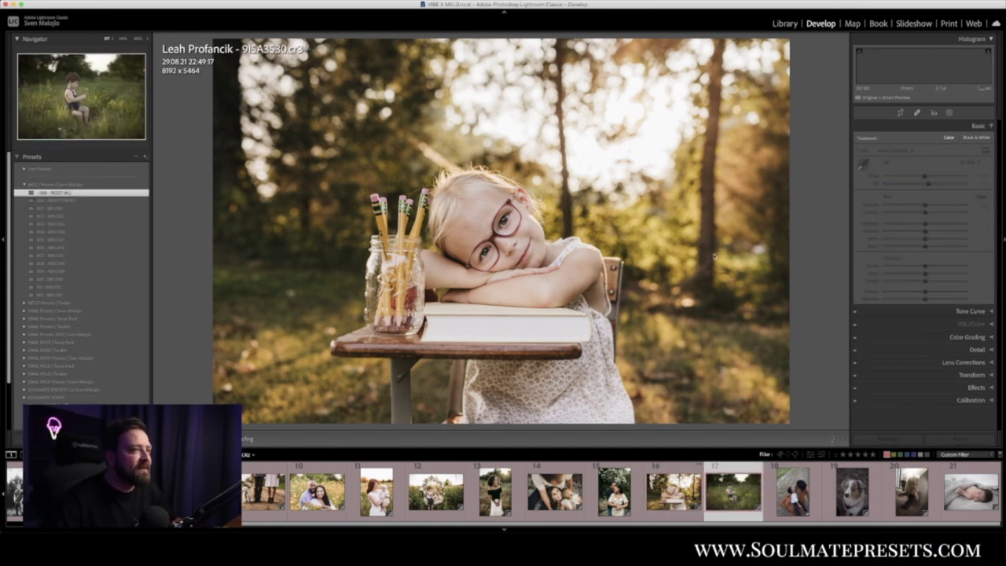
{"action": "left_click", "coordinate": [72, 232]}
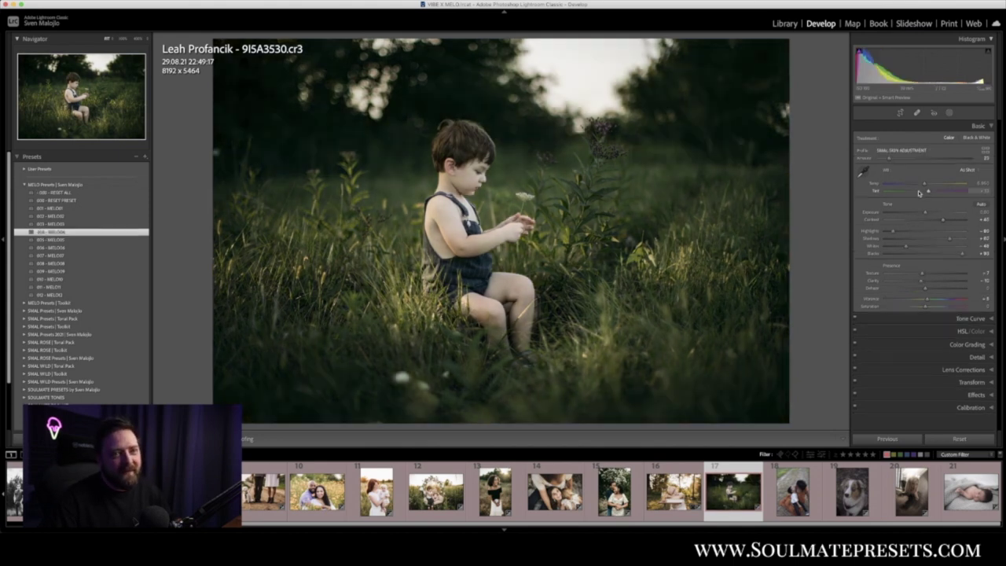
{"action": "mouse_move", "coordinate": [924, 185]}
{"action": "left_mouse_down"}
{"action": "mouse_move", "coordinate": [937, 191]}
{"action": "mouse_move", "coordinate": [928, 214]}
{"action": "mouse_move", "coordinate": [942, 187]}
{"action": "mouse_move", "coordinate": [926, 214]}
{"action": "mouse_move", "coordinate": [933, 194]}
{"action": "left_mouse_up"}
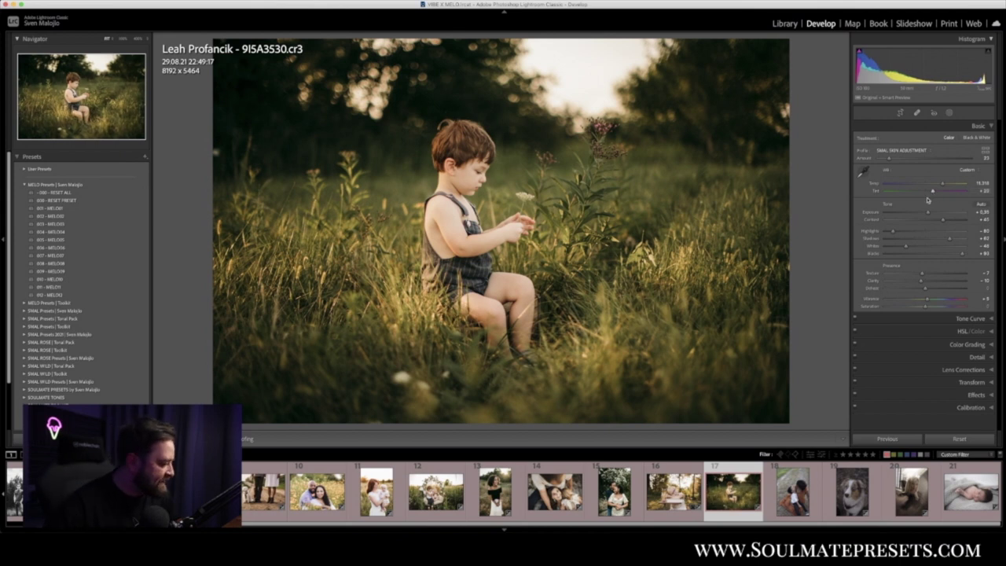
{"action": "key", "text": "y"}
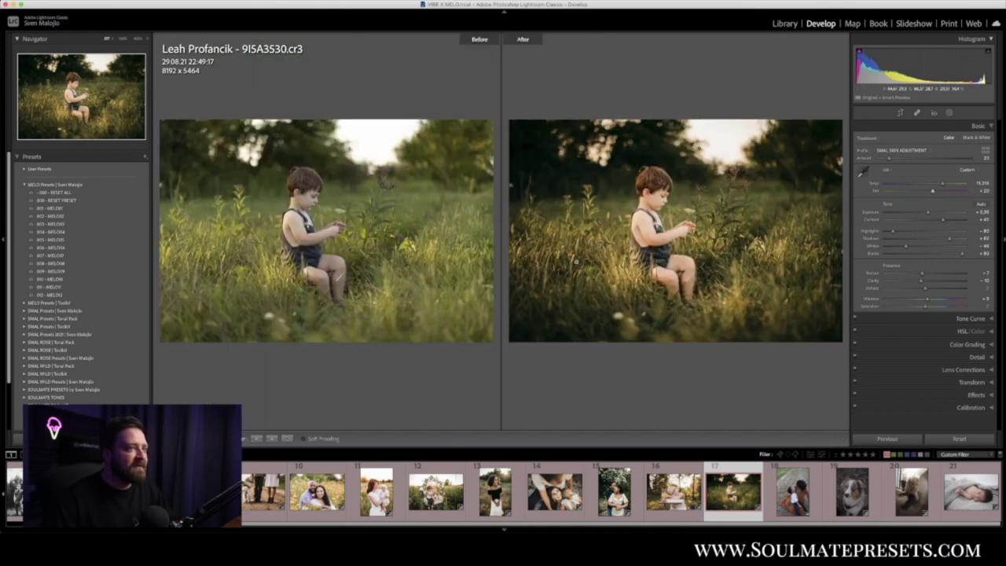
{"action": "key", "text": "y"}
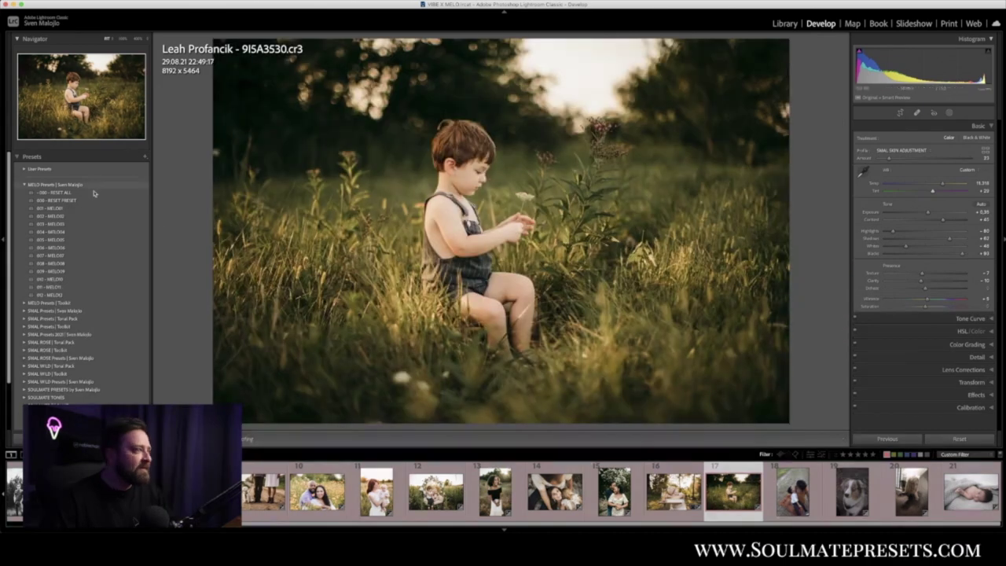
Try the presets MELO01 through MELO06 in order on the boy's meadow photo, ending on MELO06.
{"action": "left_click", "coordinate": [88, 209]}
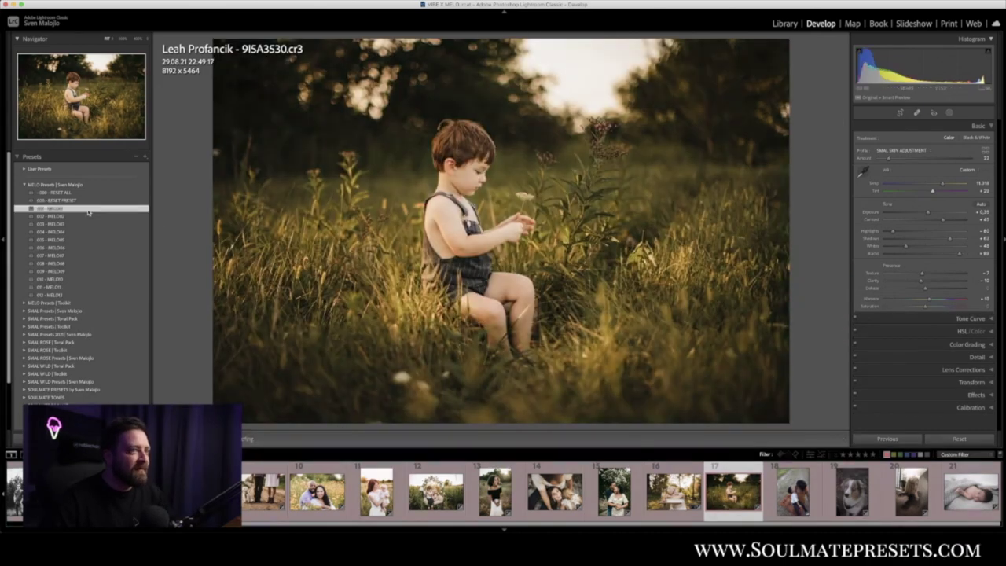
{"action": "left_click", "coordinate": [85, 217]}
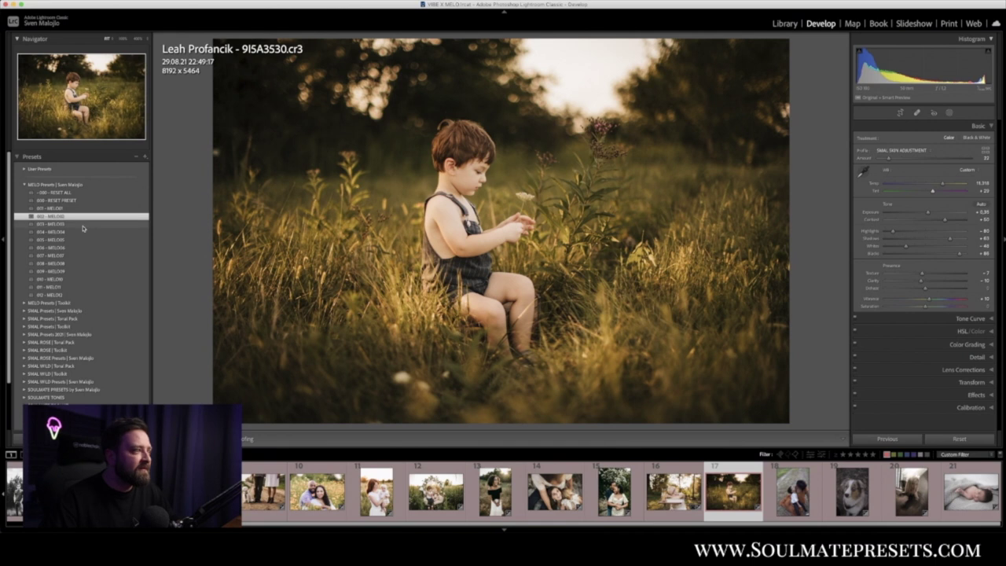
{"action": "left_click", "coordinate": [83, 225]}
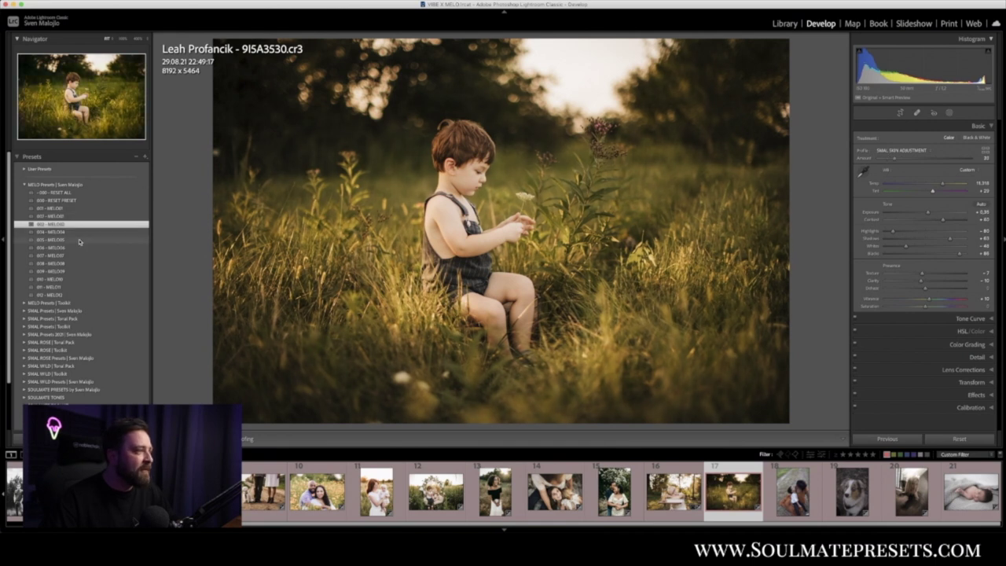
{"action": "left_click", "coordinate": [80, 233]}
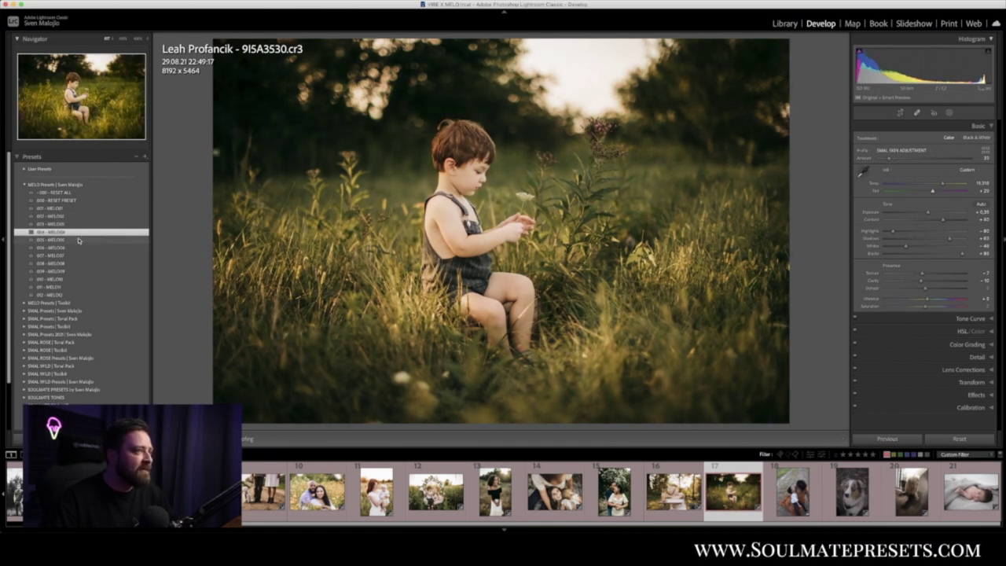
{"action": "left_click", "coordinate": [79, 240]}
{"action": "left_click", "coordinate": [78, 248]}
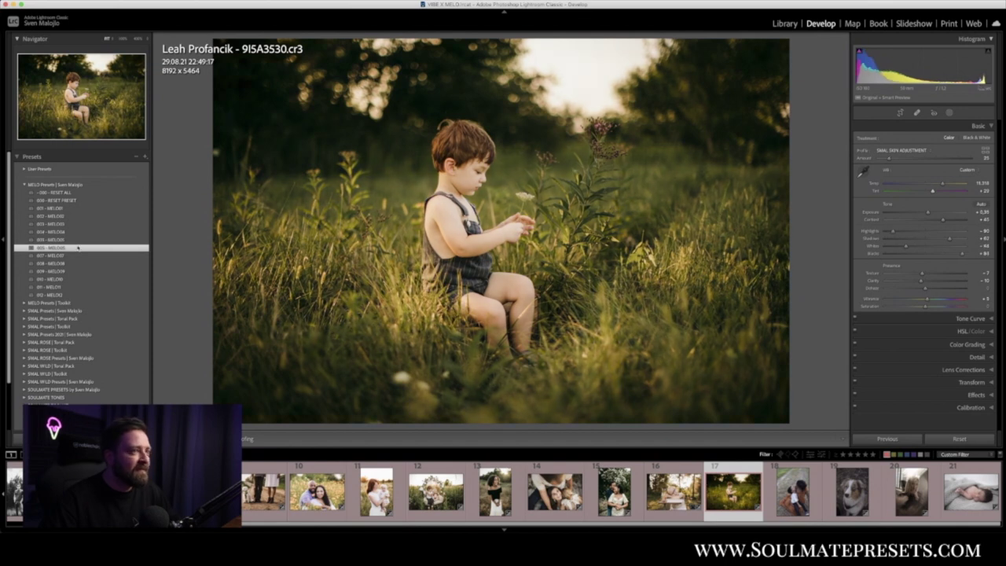
Try the presets MELO07 through MELO11 in order on the boy's meadow photo, ending on the black-and-white MELO11.
{"action": "left_click", "coordinate": [78, 256]}
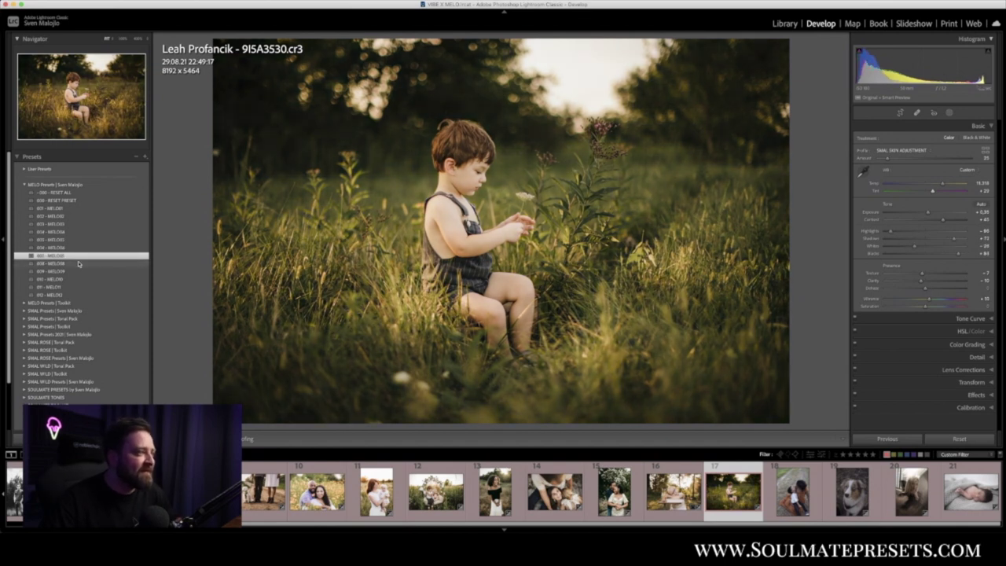
{"action": "left_click", "coordinate": [79, 264]}
{"action": "left_click", "coordinate": [83, 272]}
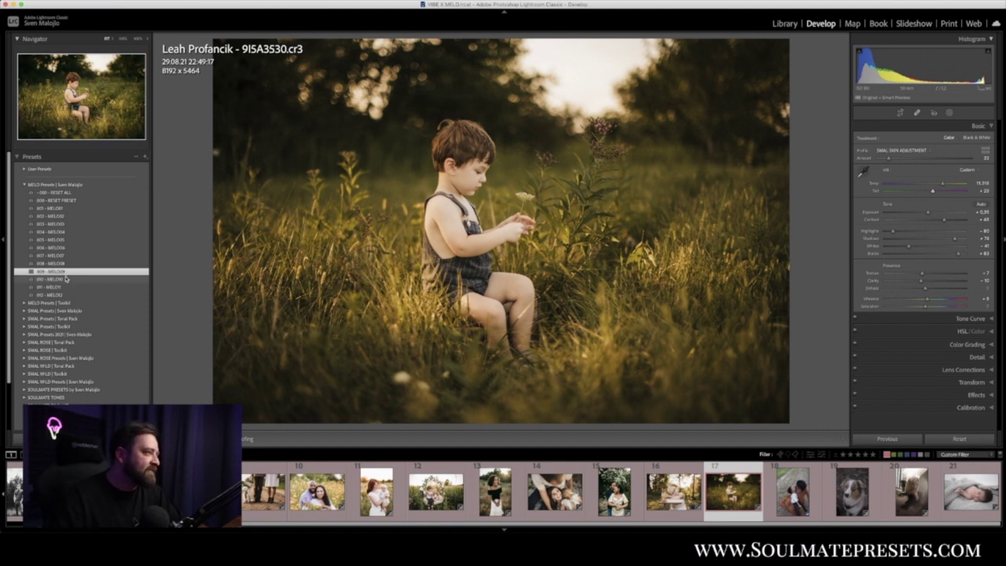
{"action": "left_click", "coordinate": [66, 279]}
{"action": "left_click", "coordinate": [69, 286]}
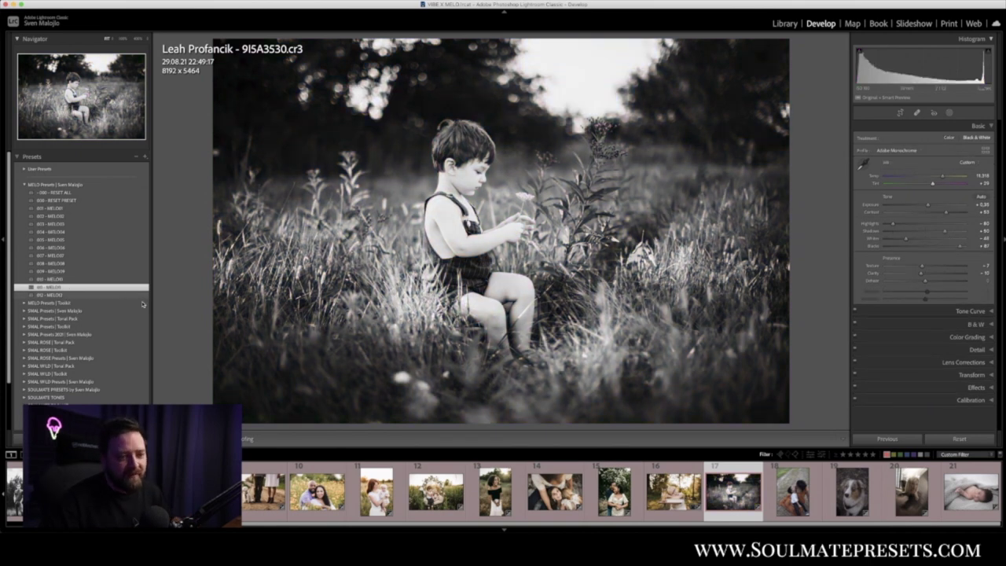
Open the photo of the mother and son on the grass, compare MELO04 and MELO01, and apply MELO02.
{"action": "key", "text": "Right"}
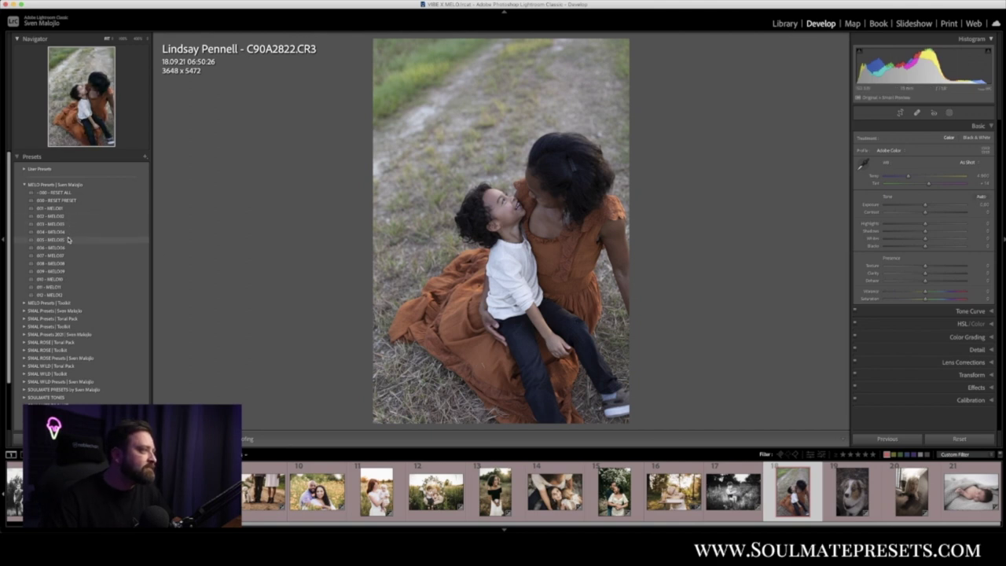
{"action": "left_click", "coordinate": [67, 231]}
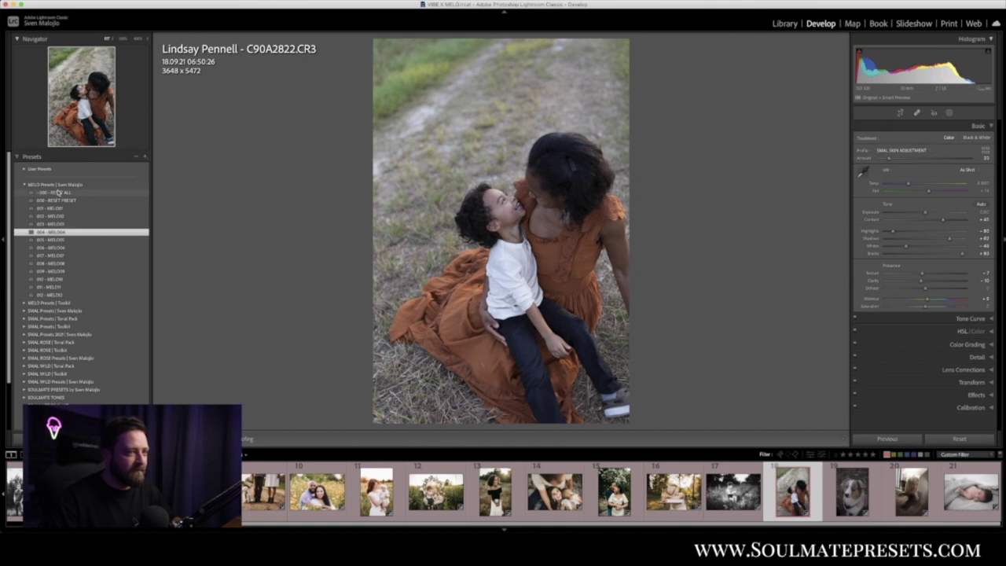
{"action": "left_click", "coordinate": [63, 208]}
{"action": "left_click", "coordinate": [64, 216]}
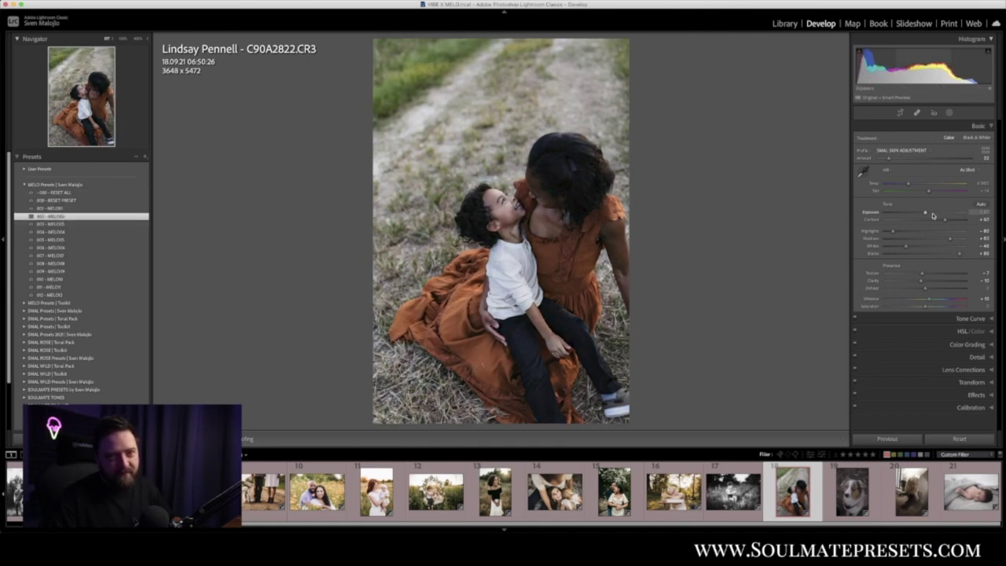
Set the mother-and-son photo's exposure to +0.20, warm the temperature, and compare before and after.
{"action": "left_click_drag", "start_coordinate": [926, 214], "coordinate": [928, 213]}
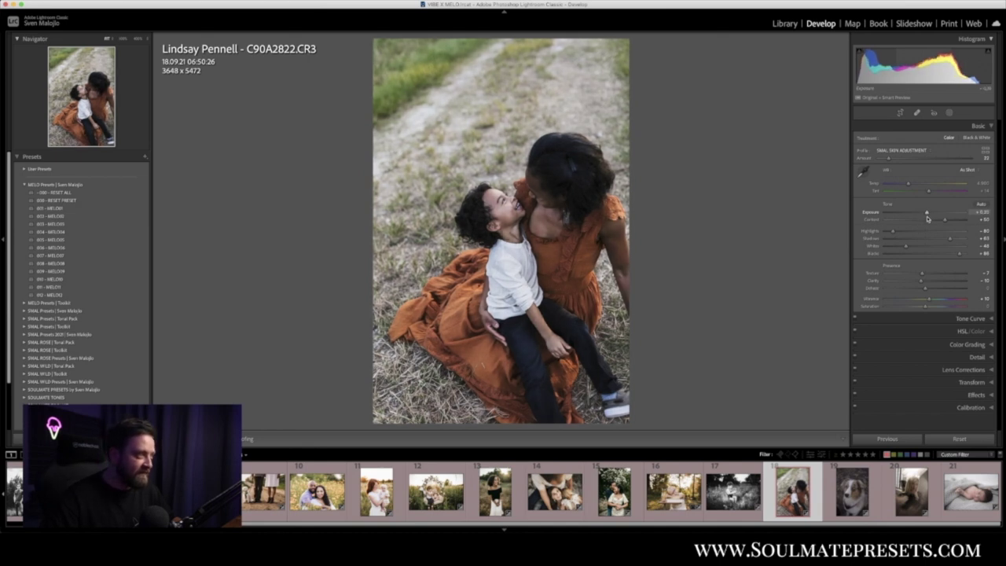
{"action": "left_click_drag", "start_coordinate": [908, 187], "coordinate": [918, 187]}
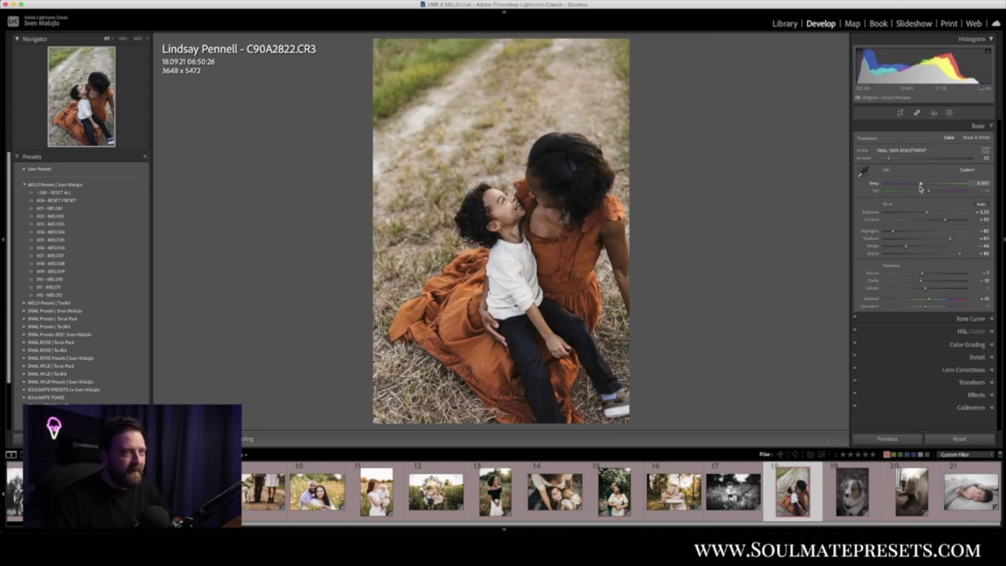
{"action": "key", "text": "y"}
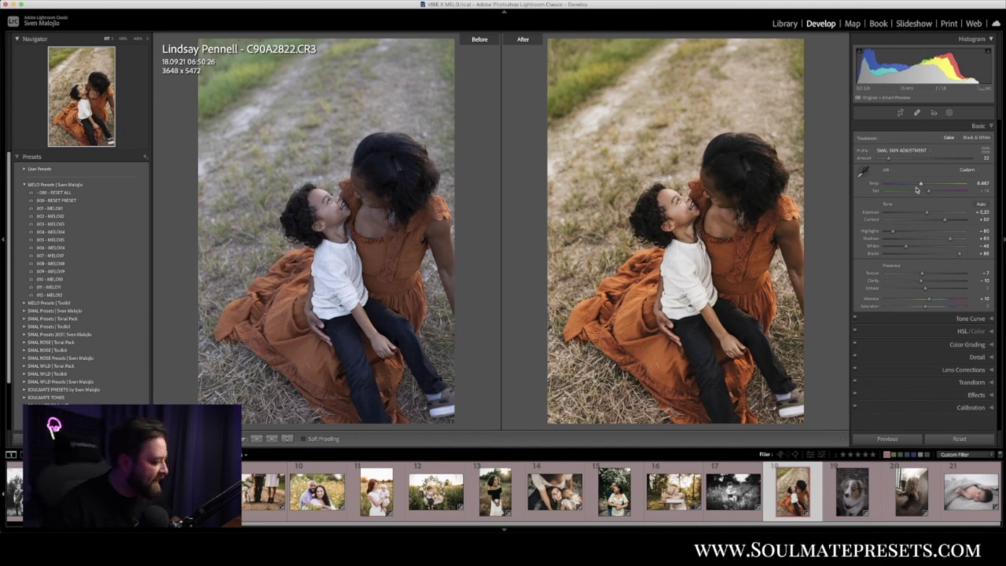
{"action": "key", "text": "y"}
Open the dog photo, apply MELO05, raise exposure to about +1, warm the temperature, and compare before and after.
{"action": "key", "text": "Right"}
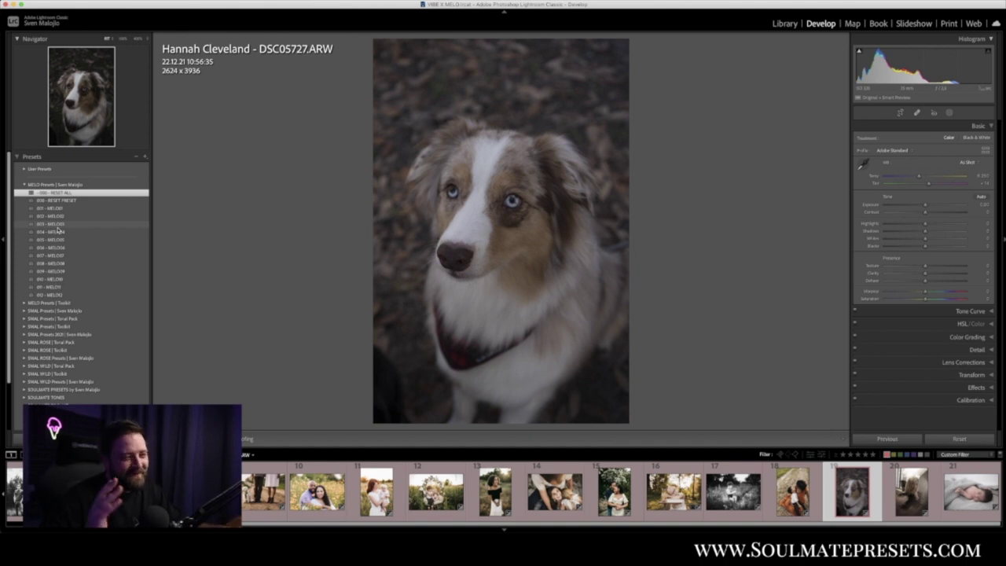
{"action": "left_click", "coordinate": [66, 241]}
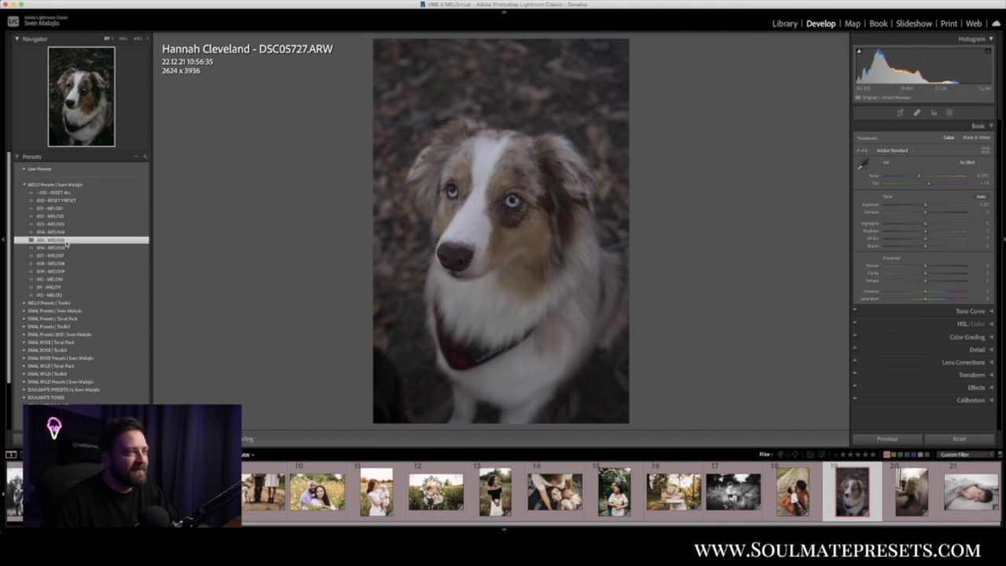
{"action": "left_click_drag", "start_coordinate": [925, 213], "coordinate": [924, 186]}
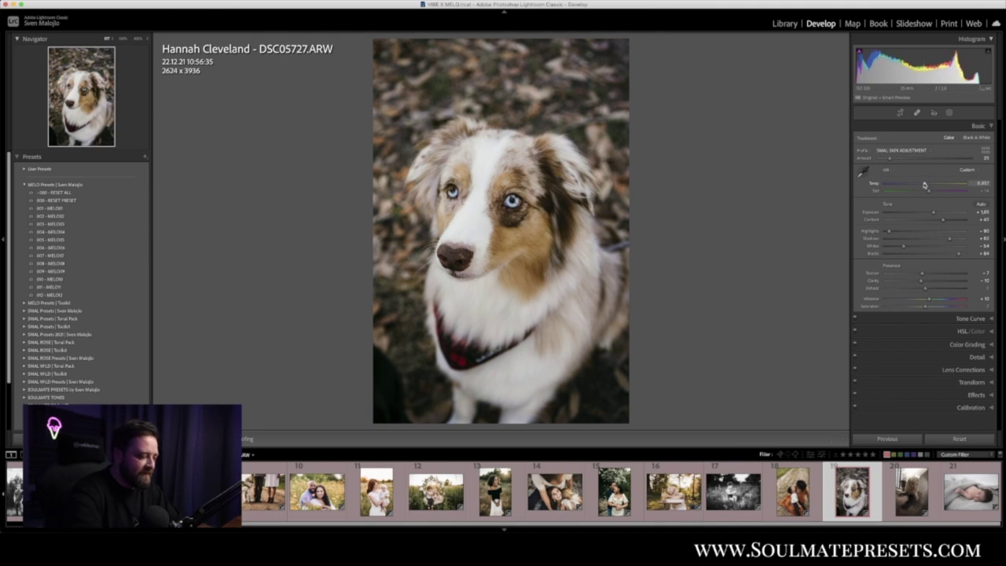
{"action": "key", "text": "y"}
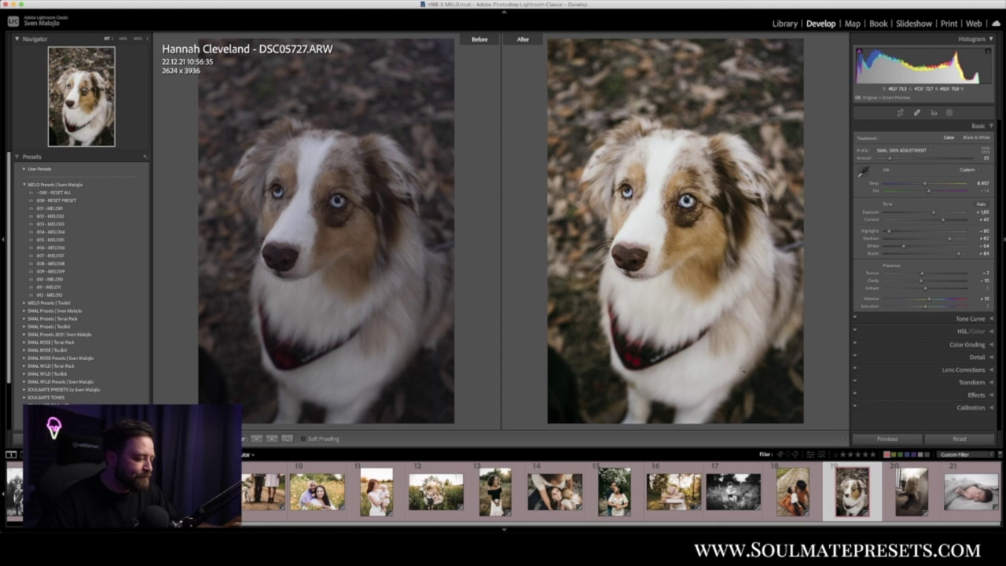
{"action": "key", "text": "y"}
Open the blonde woman's portrait, apply MELO04, raise exposure to about +1, and check the face and the before/after view.
{"action": "key", "text": "Right"}
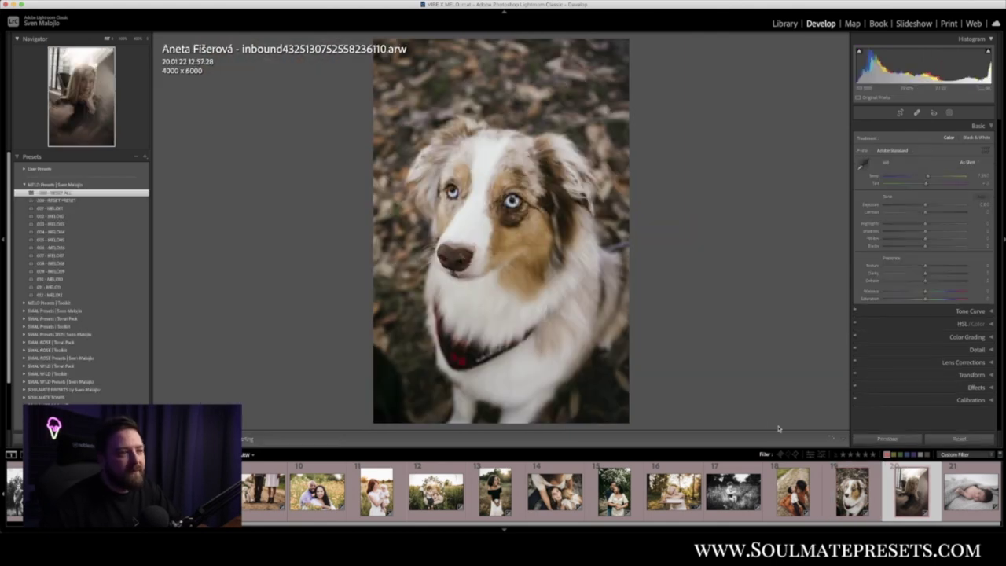
{"action": "left_click", "coordinate": [60, 233]}
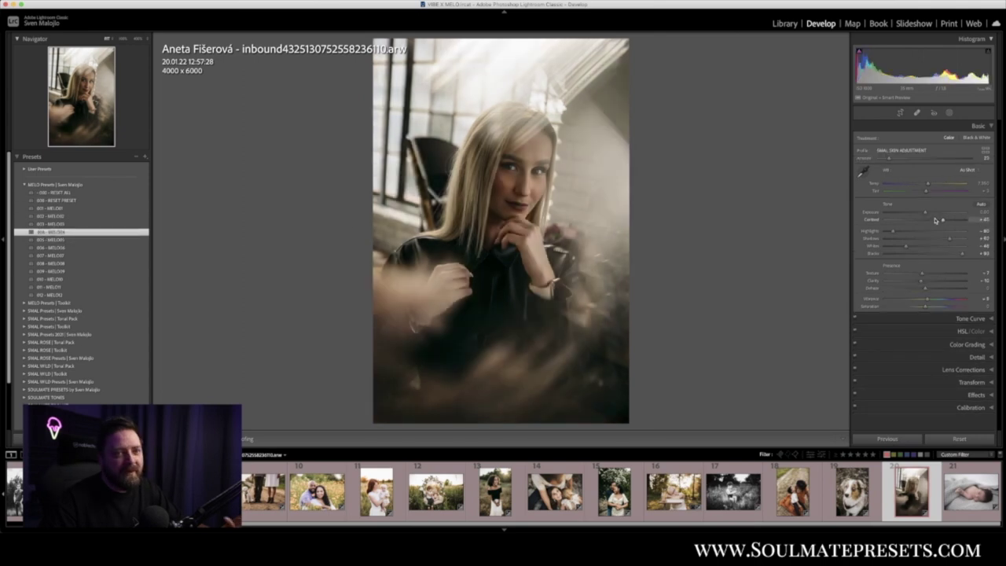
{"action": "left_click", "coordinate": [933, 213]}
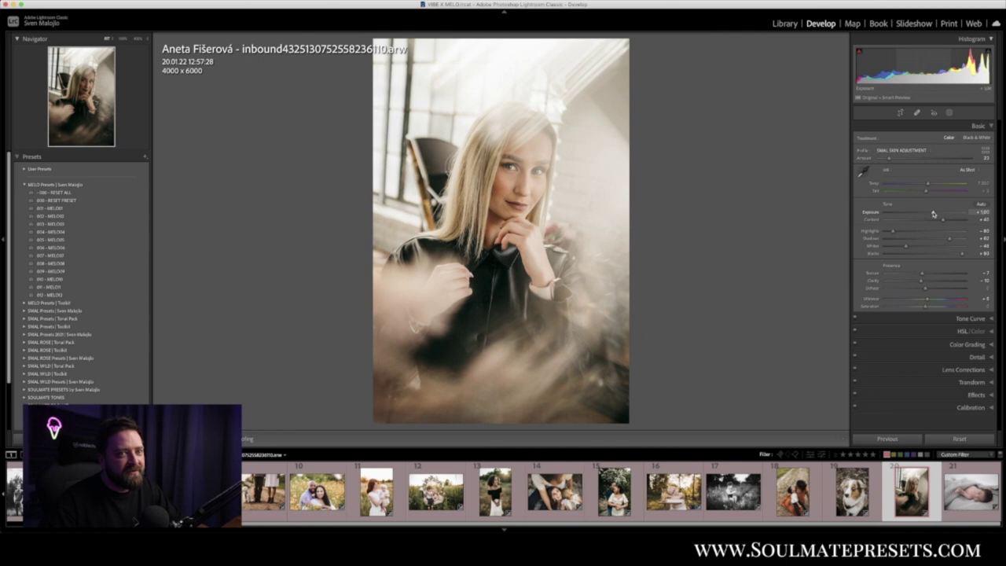
{"action": "left_click", "coordinate": [529, 195]}
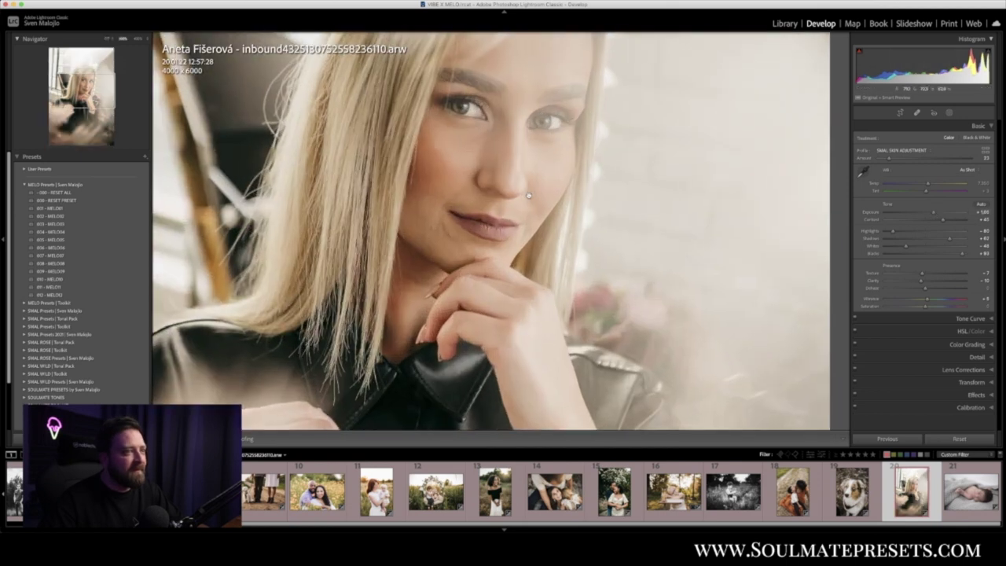
{"action": "left_click", "coordinate": [529, 195]}
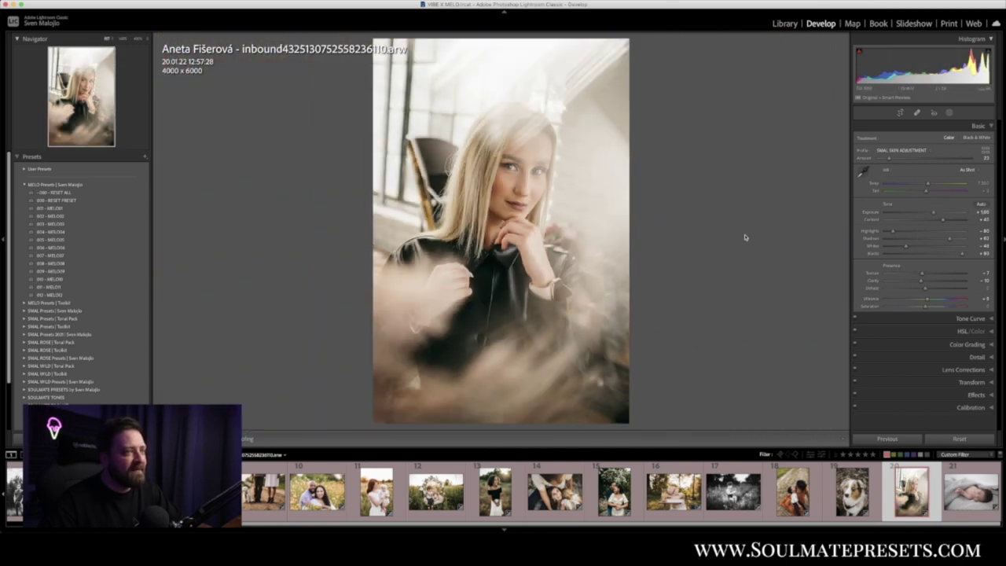
{"action": "key", "text": "y"}
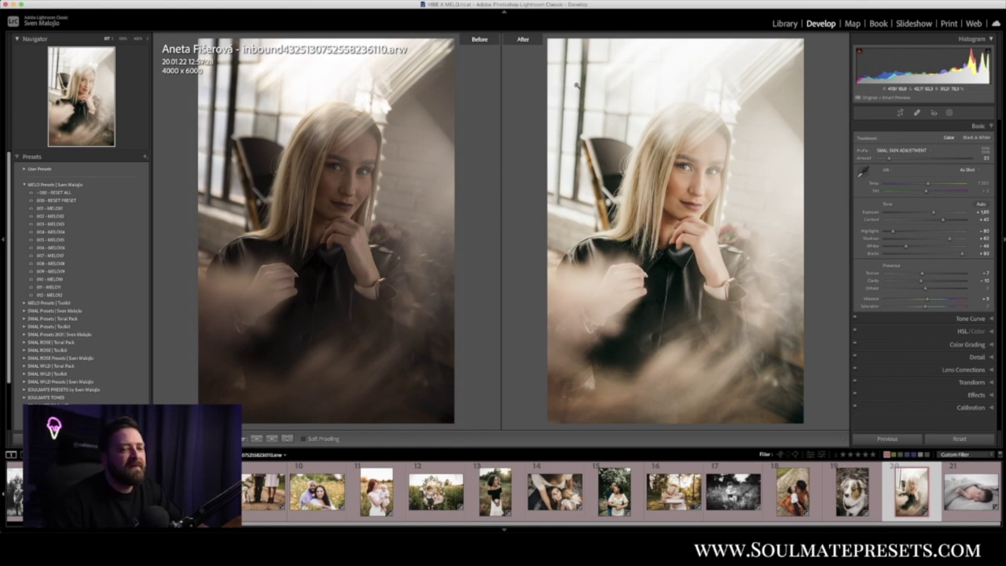
Open the newborn photo in single view, try MELO02, apply MELO01, and warm the temperature slightly.
{"action": "left_click", "coordinate": [974, 514]}
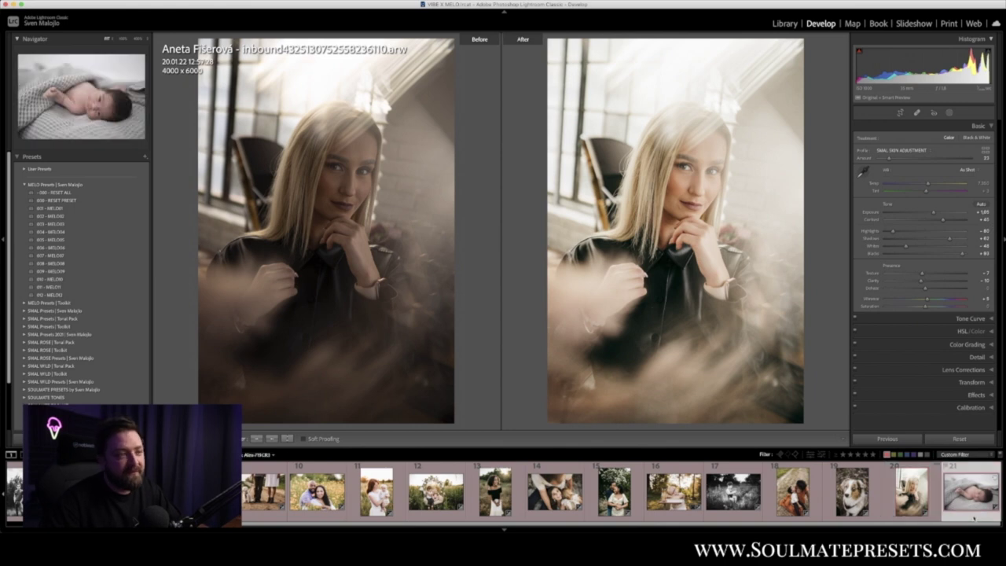
{"action": "key", "text": "y"}
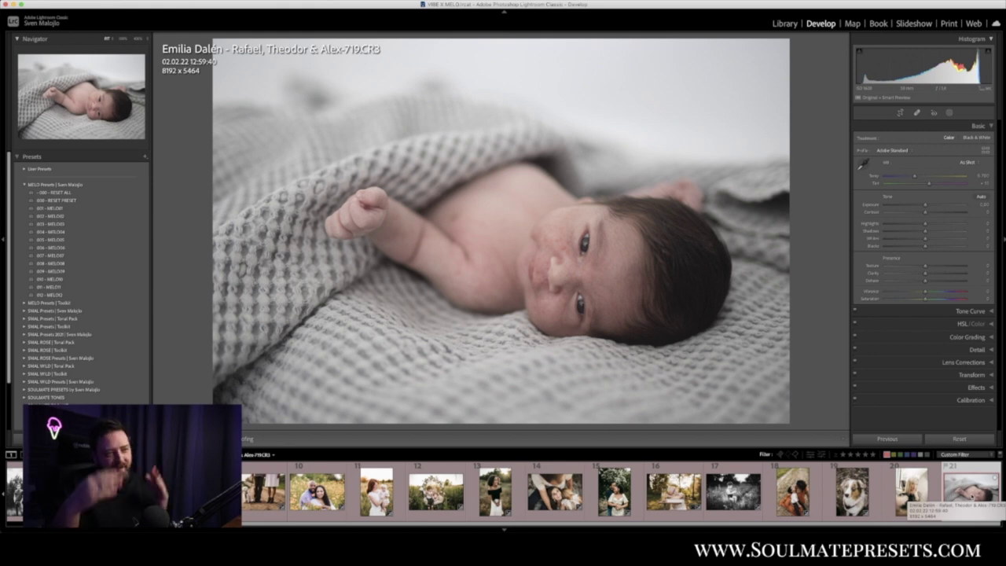
{"action": "left_click", "coordinate": [68, 215]}
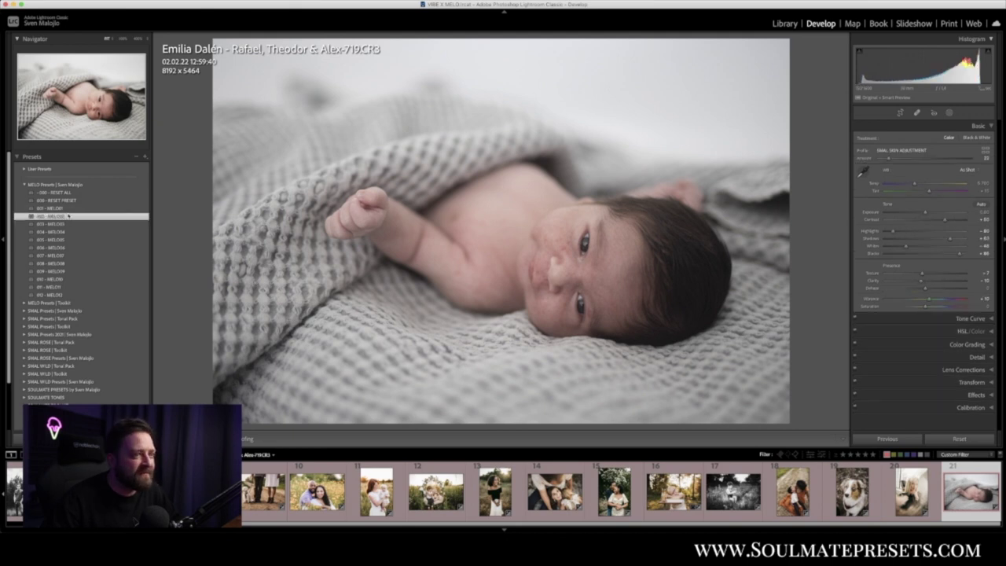
{"action": "left_click", "coordinate": [68, 209]}
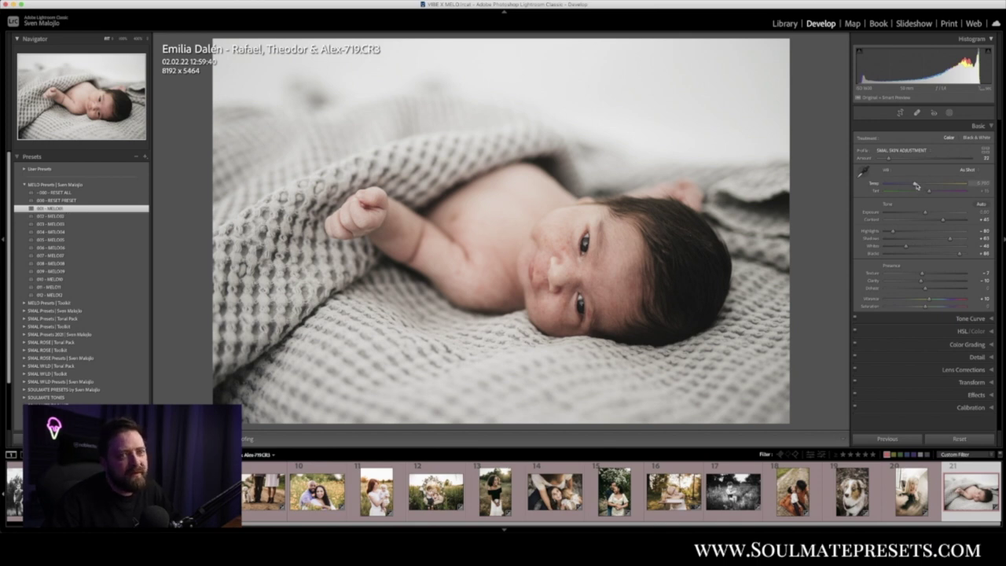
{"action": "left_click_drag", "start_coordinate": [915, 184], "coordinate": [918, 185]}
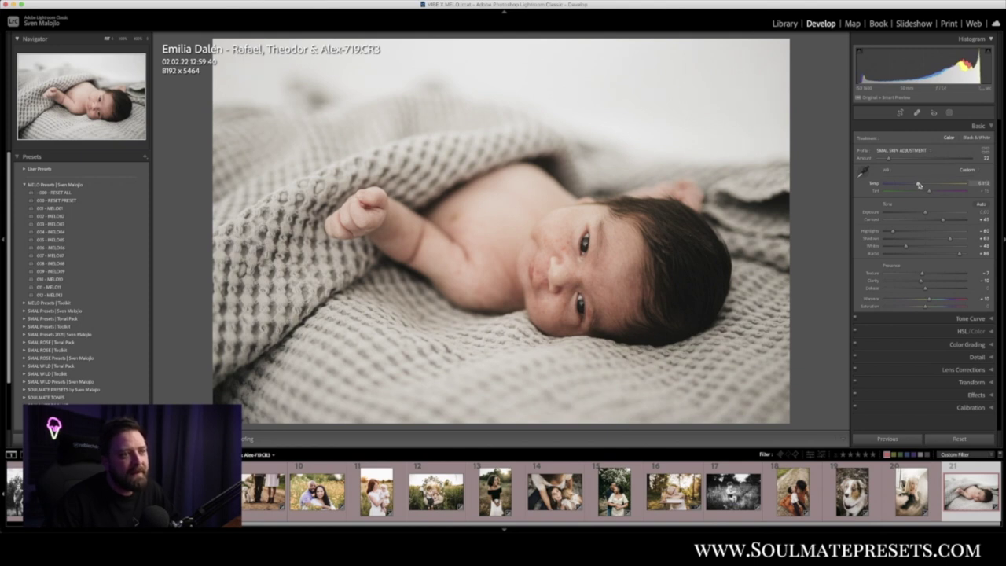
Inspect the newborn's skin up close and add a Color Range mask with the SMAL - SKIN effect, sampled from the face.
{"action": "left_click", "coordinate": [566, 268]}
{"action": "left_click", "coordinate": [580, 201]}
{"action": "left_click", "coordinate": [572, 325]}
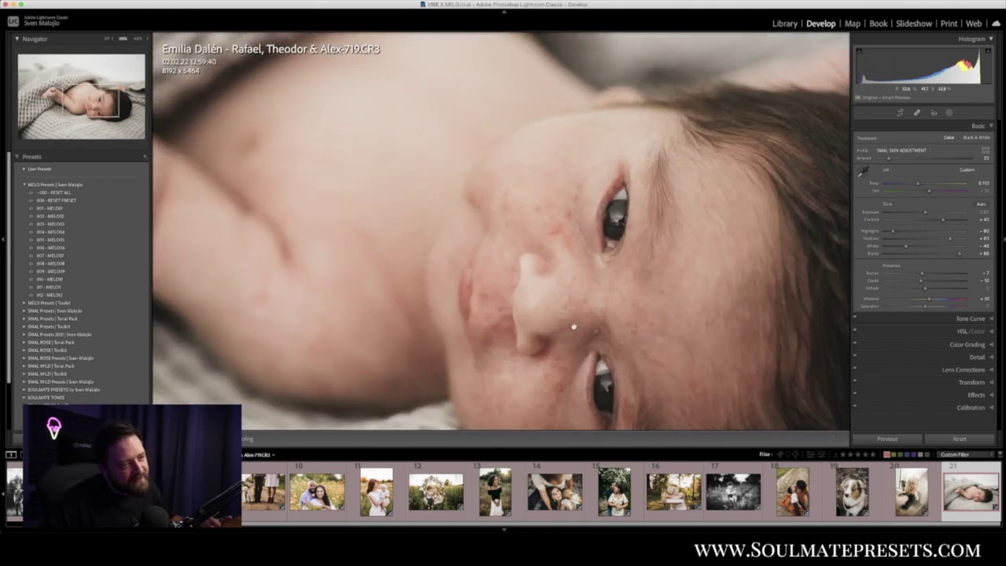
{"action": "left_click", "coordinate": [538, 319]}
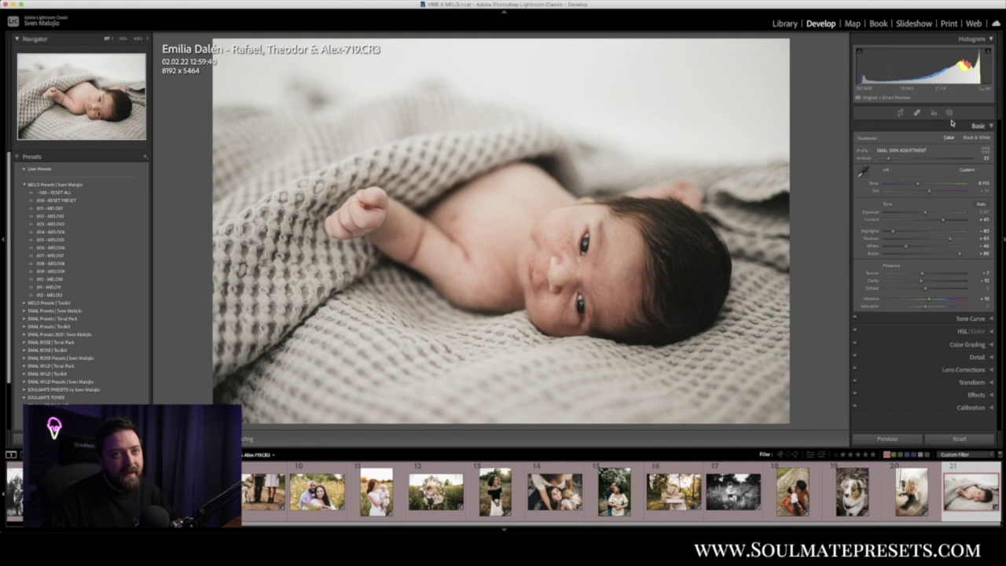
{"action": "left_click", "coordinate": [949, 114]}
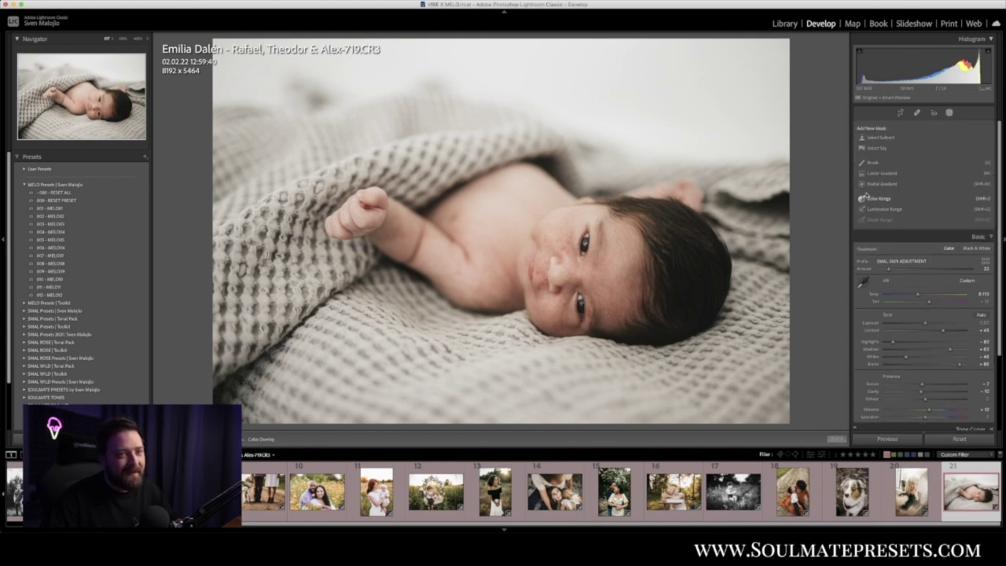
{"action": "left_click", "coordinate": [875, 202]}
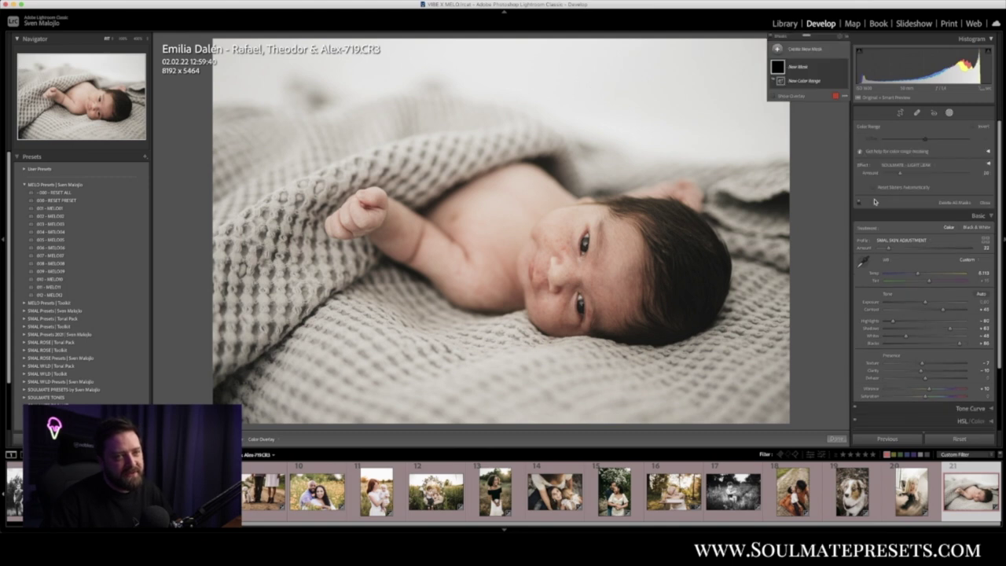
{"action": "left_click", "coordinate": [930, 167]}
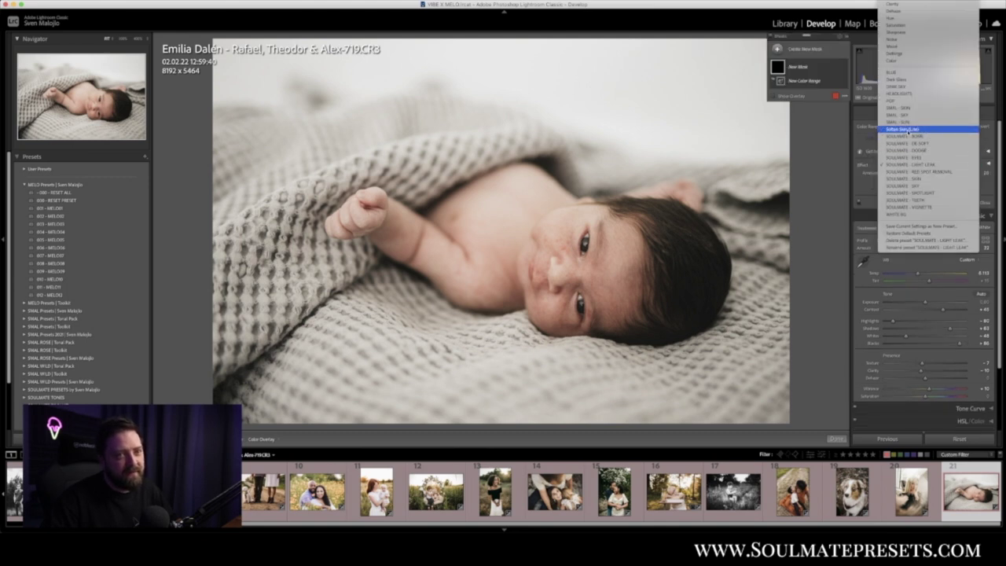
{"action": "left_click", "coordinate": [903, 109]}
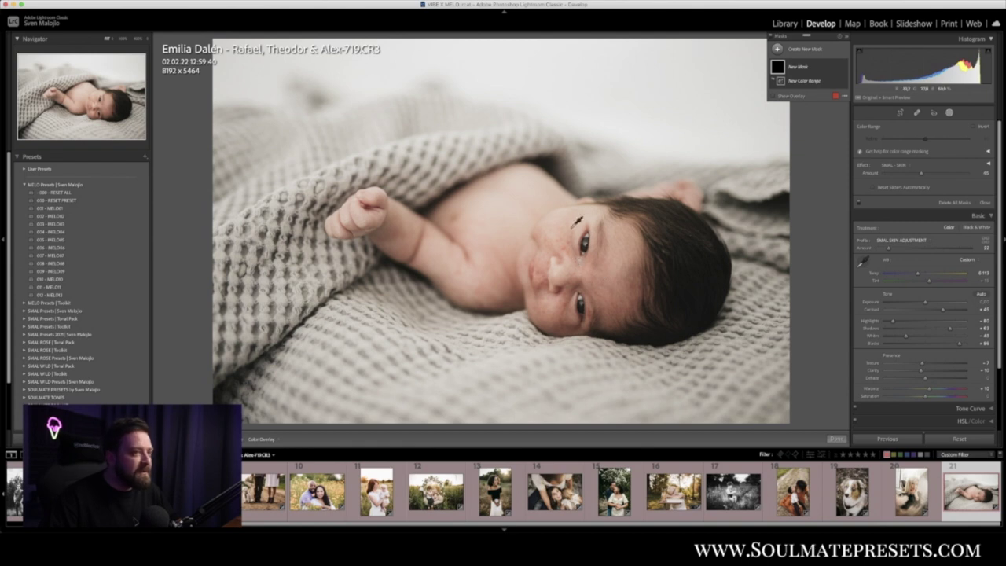
{"action": "left_click", "coordinate": [585, 272]}
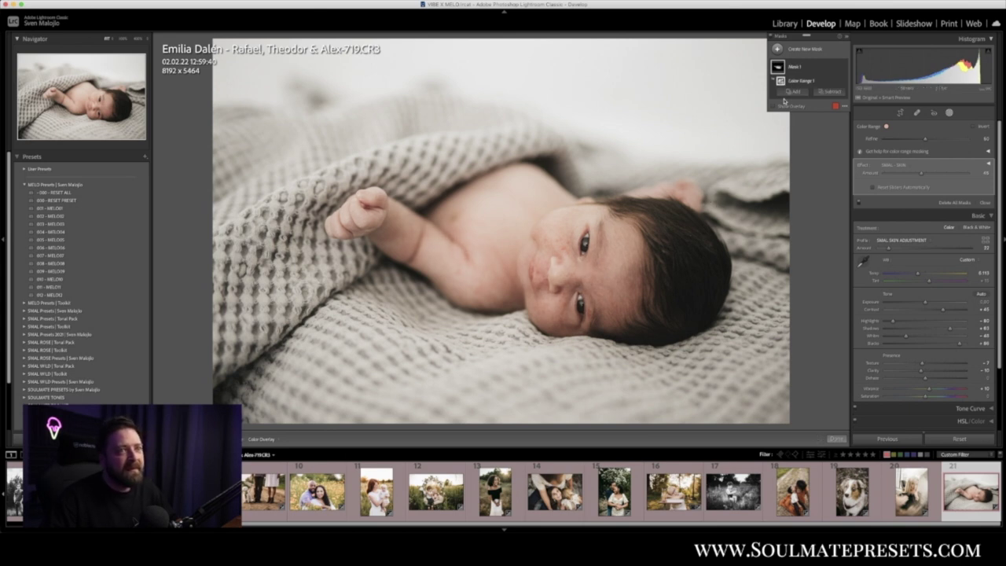
Check the newborn's skin mask overlay, set Refine to 62, and compare SMAL - SKIN amounts from near zero up to about 53.
{"action": "left_click", "coordinate": [776, 106]}
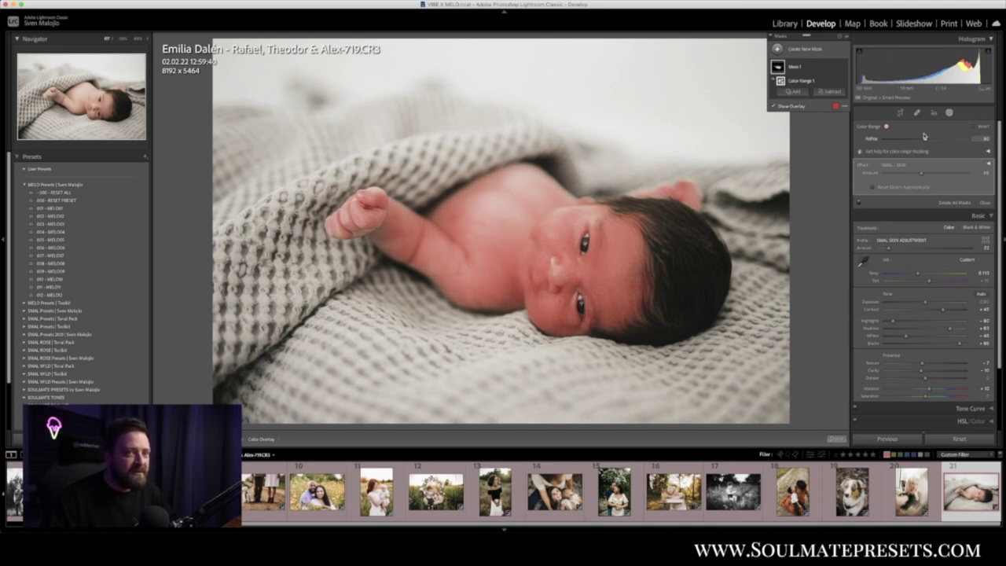
{"action": "mouse_move", "coordinate": [927, 140]}
{"action": "left_mouse_down"}
{"action": "mouse_move", "coordinate": [974, 144]}
{"action": "mouse_move", "coordinate": [871, 150]}
{"action": "mouse_move", "coordinate": [935, 152]}
{"action": "left_mouse_up"}
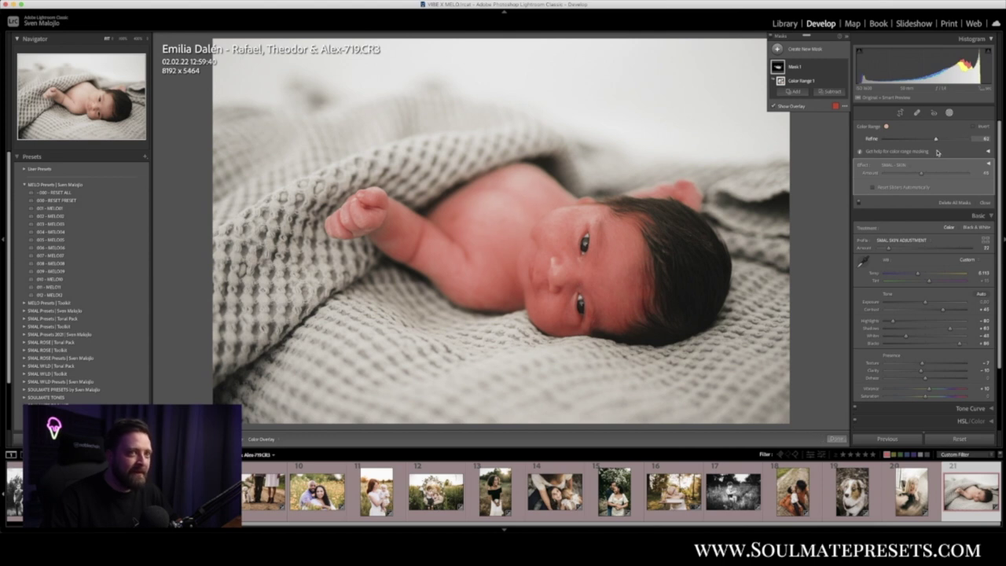
{"action": "left_click", "coordinate": [773, 107]}
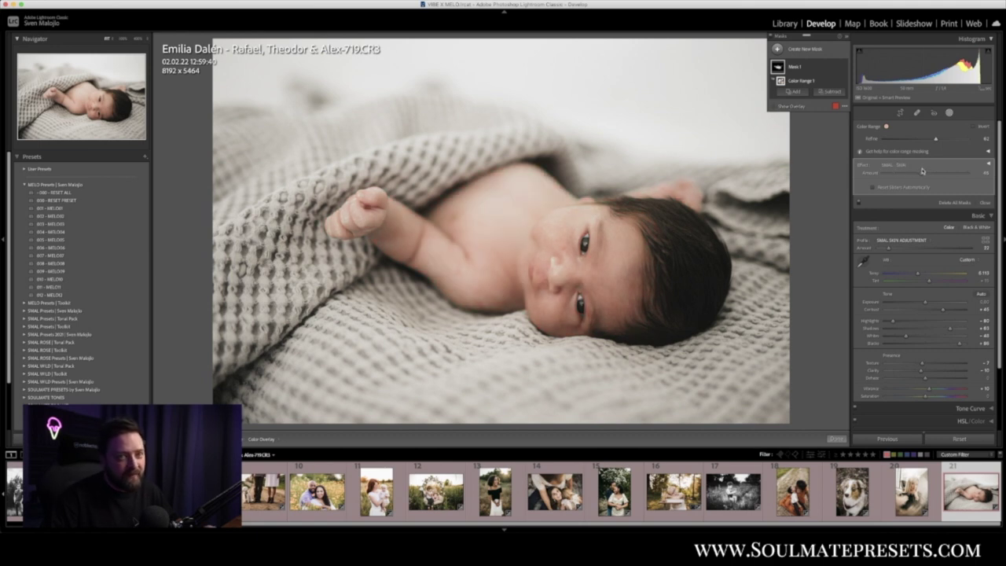
{"action": "left_click_drag", "start_coordinate": [921, 175], "coordinate": [878, 174]}
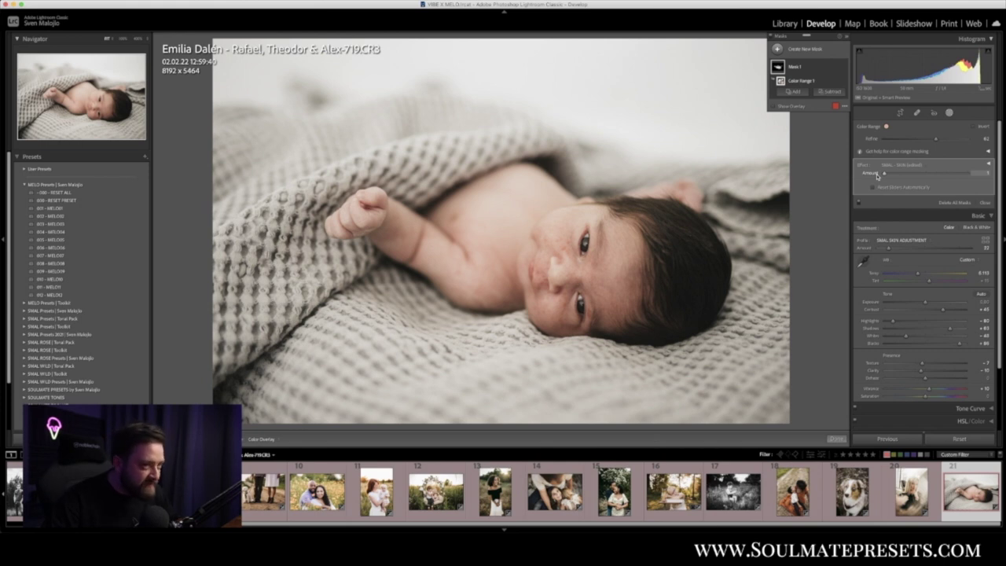
{"action": "left_click_drag", "start_coordinate": [877, 175], "coordinate": [941, 183]}
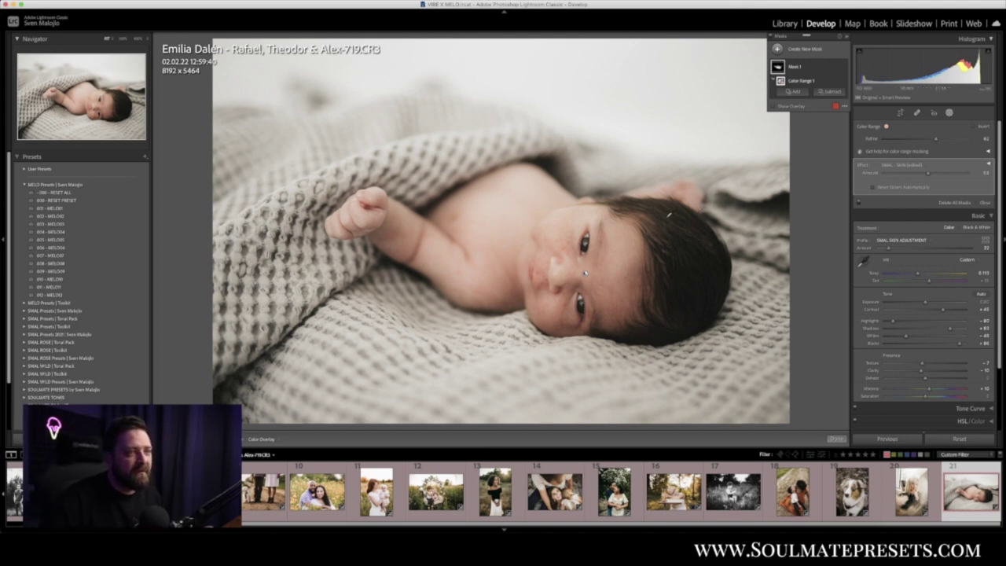
Resample the mask from the red spot on the newborn's cheek and switch its effect to SOULMATE - RED SPOT REMOVAL.
{"action": "left_click", "coordinate": [776, 50]}
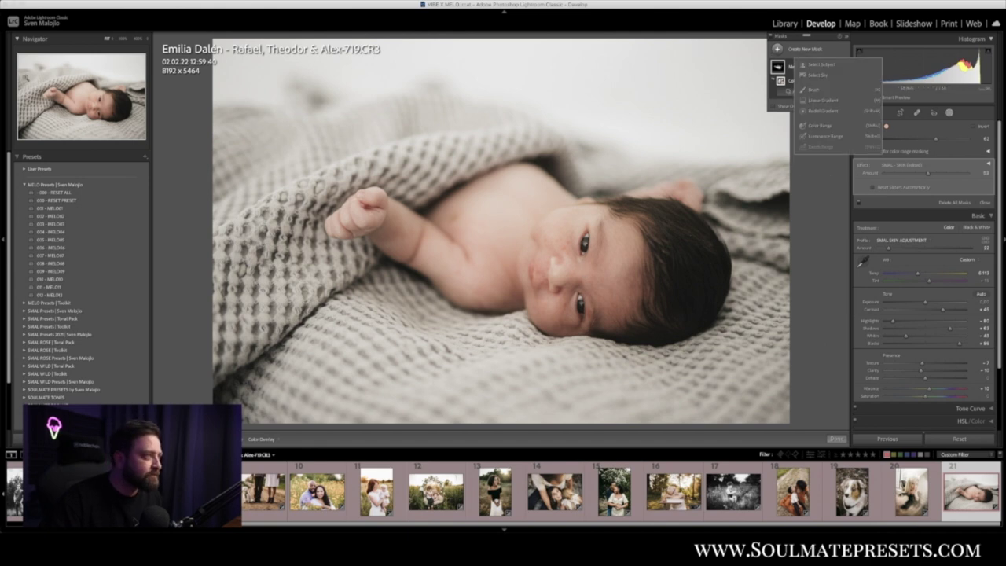
{"action": "left_click", "coordinate": [95, 104]}
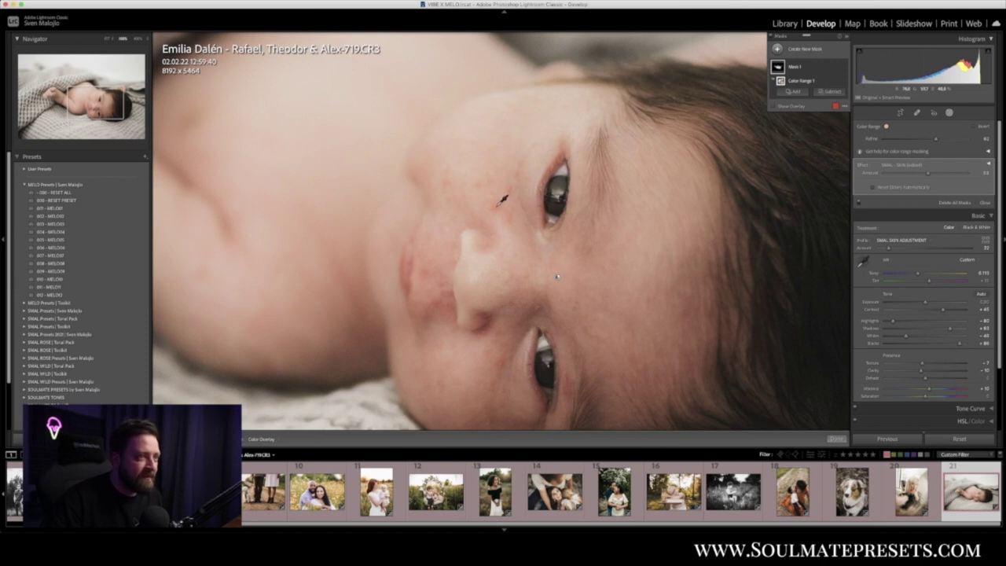
{"action": "left_click", "coordinate": [914, 167]}
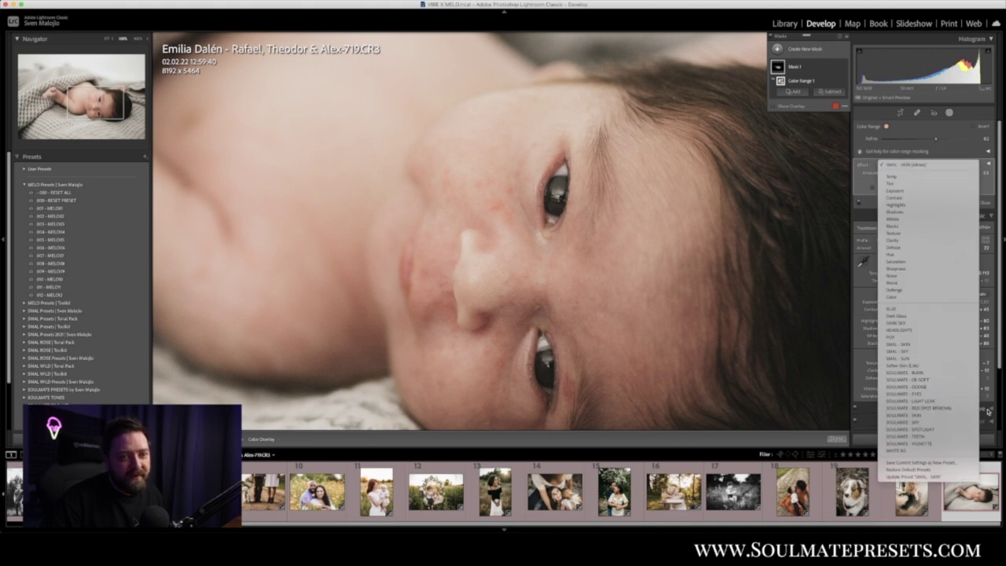
{"action": "left_click", "coordinate": [948, 409]}
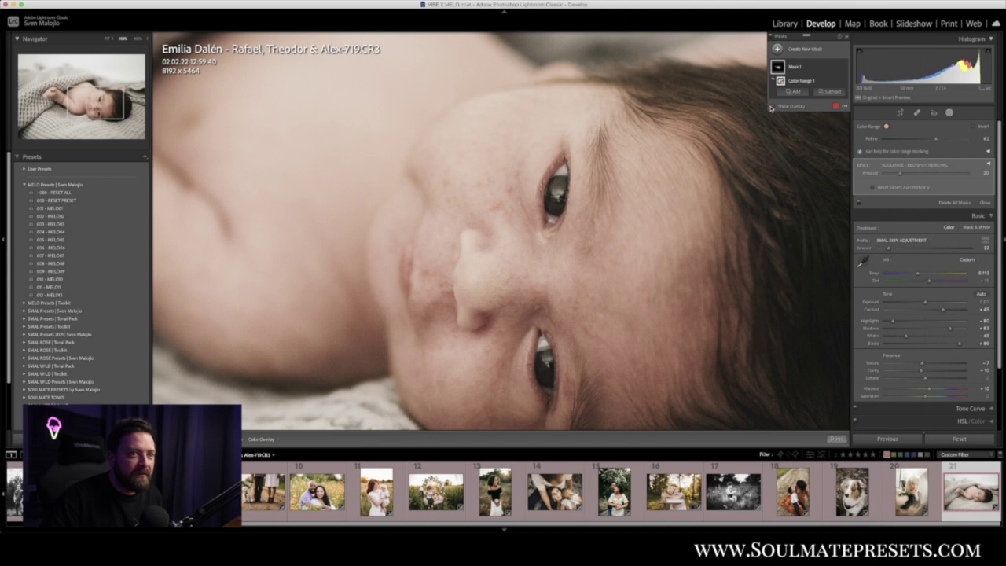
Check the mask overlay and narrow Refine to 17 so only the newborn's red skin patches are covered.
{"action": "left_click", "coordinate": [774, 106]}
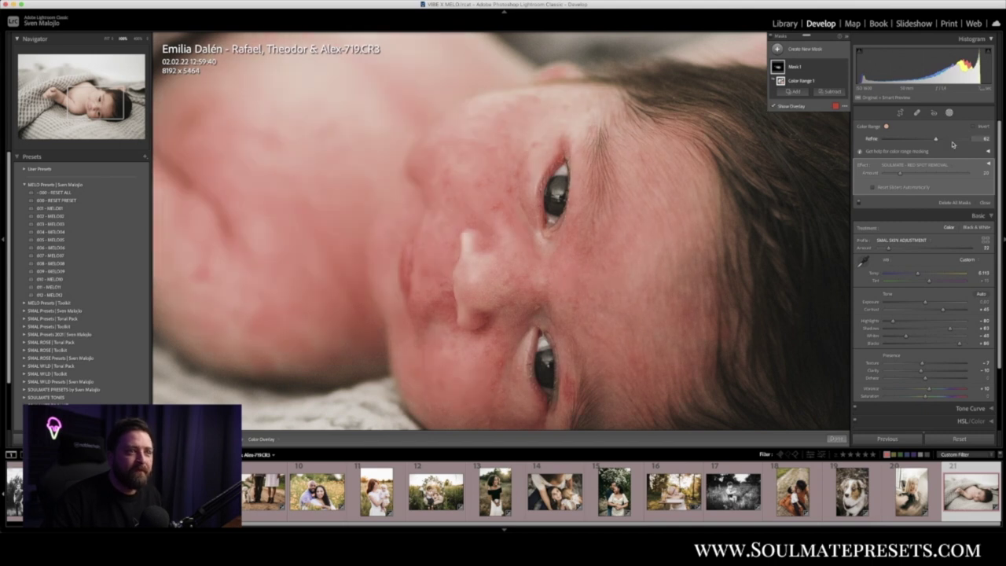
{"action": "left_click_drag", "start_coordinate": [935, 140], "coordinate": [898, 140]}
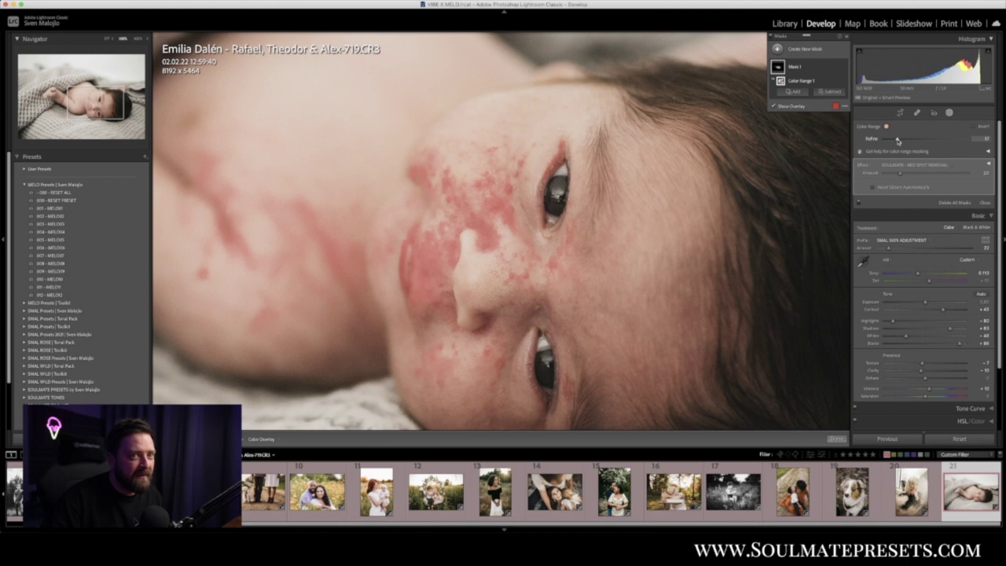
{"action": "left_click", "coordinate": [773, 107]}
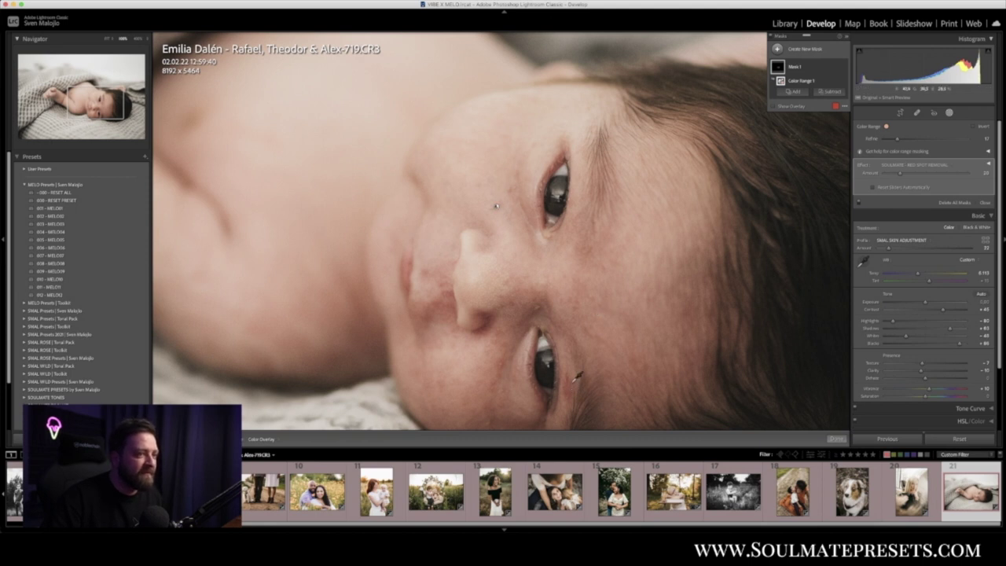
{"action": "left_click", "coordinate": [773, 107]}
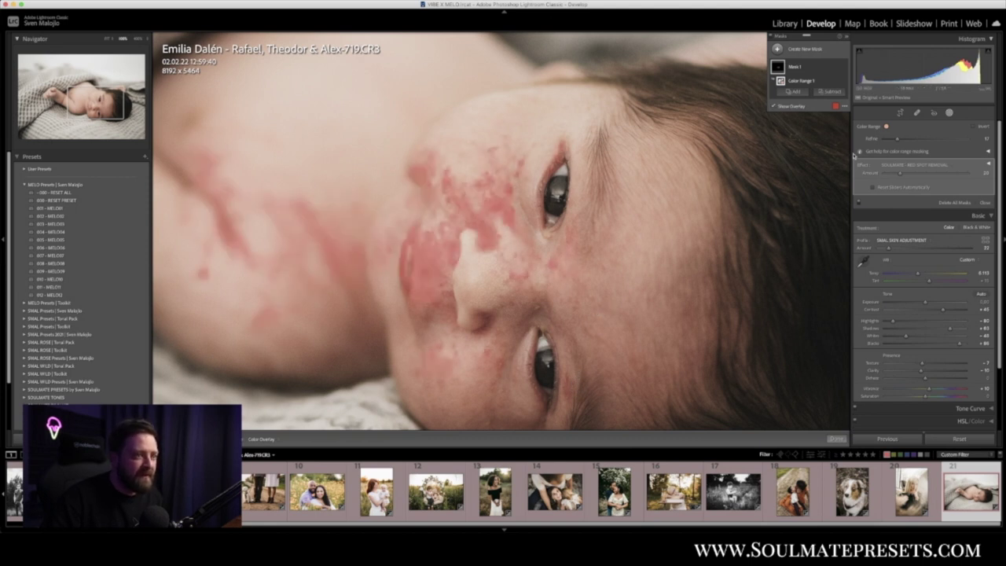
{"action": "mouse_move", "coordinate": [897, 139]}
{"action": "left_mouse_down"}
{"action": "mouse_move", "coordinate": [906, 140]}
{"action": "mouse_move", "coordinate": [896, 139]}
{"action": "left_mouse_up"}
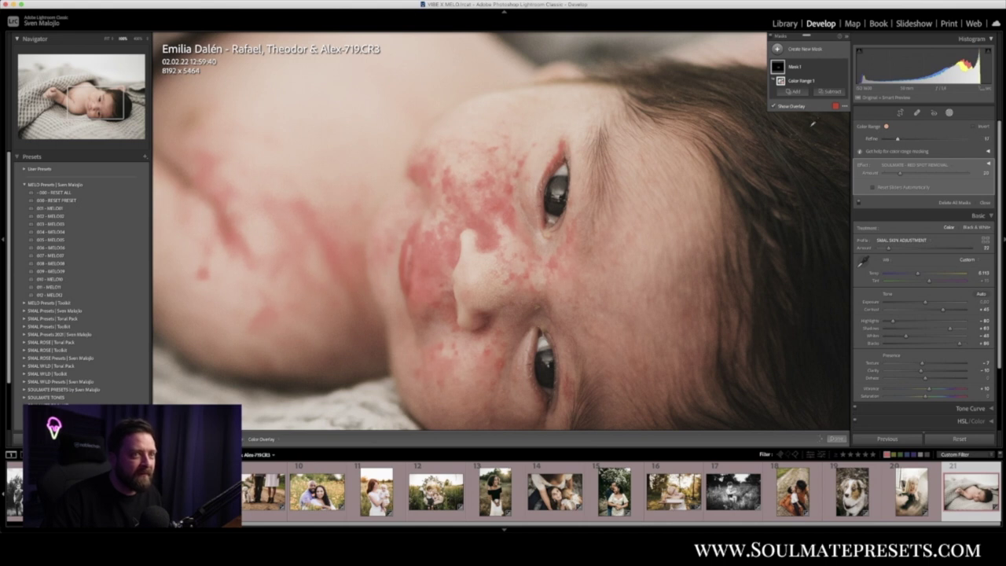
{"action": "left_click", "coordinate": [775, 106]}
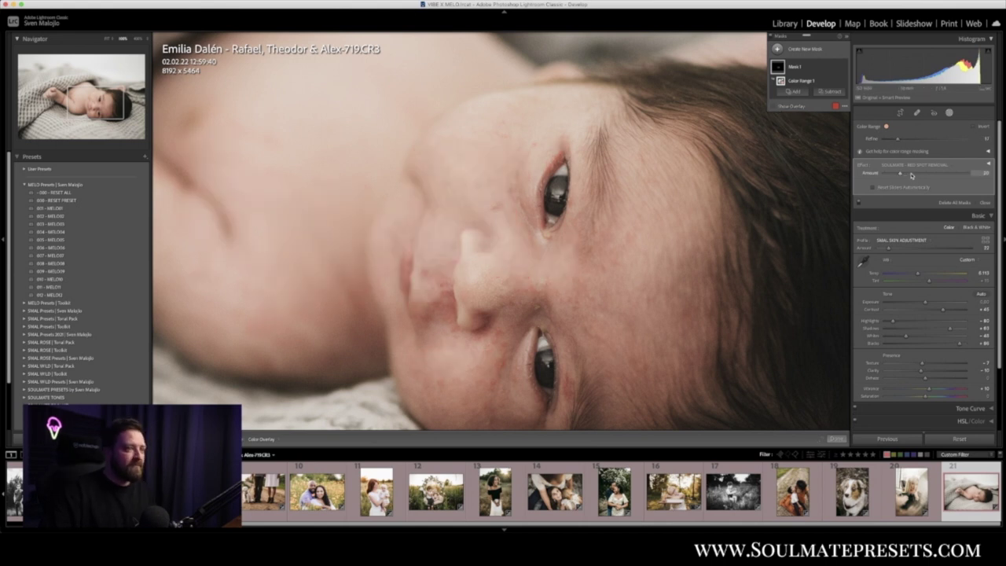
Test the red spot removal effect at full strength and set its amount to about 20.
{"action": "left_click_drag", "start_coordinate": [901, 175], "coordinate": [992, 175]}
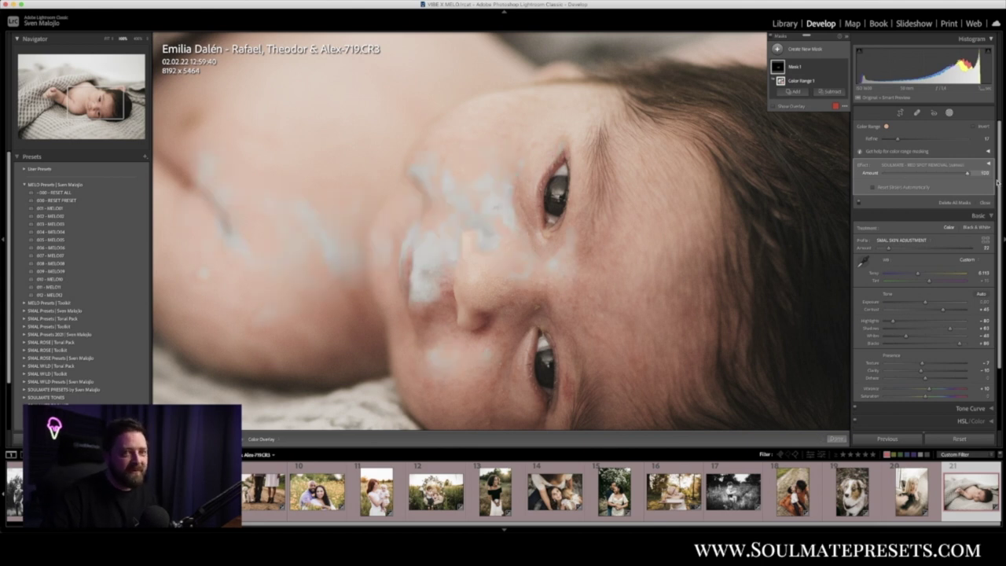
{"action": "left_click_drag", "start_coordinate": [966, 186], "coordinate": [942, 191]}
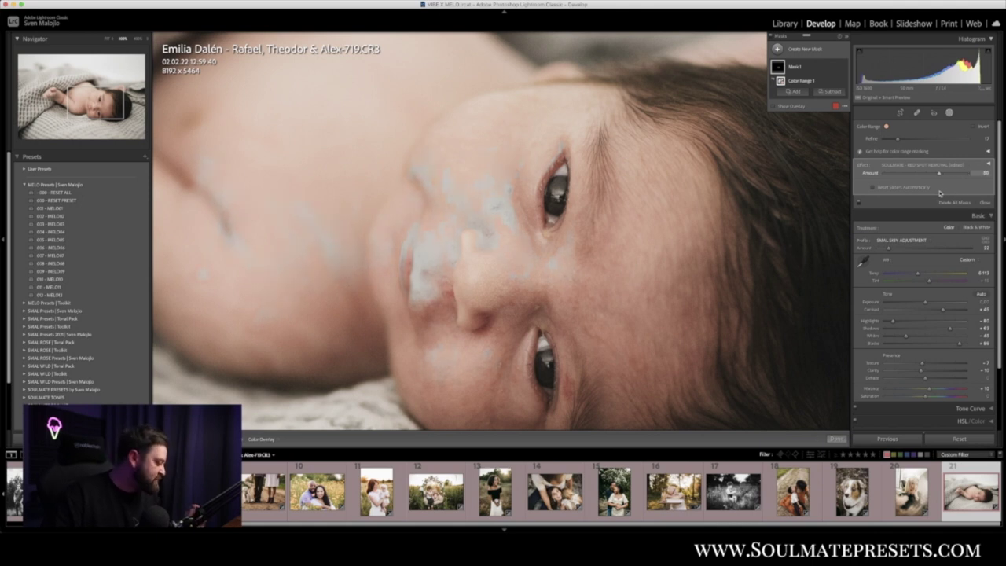
{"action": "left_click_drag", "start_coordinate": [938, 193], "coordinate": [903, 195]}
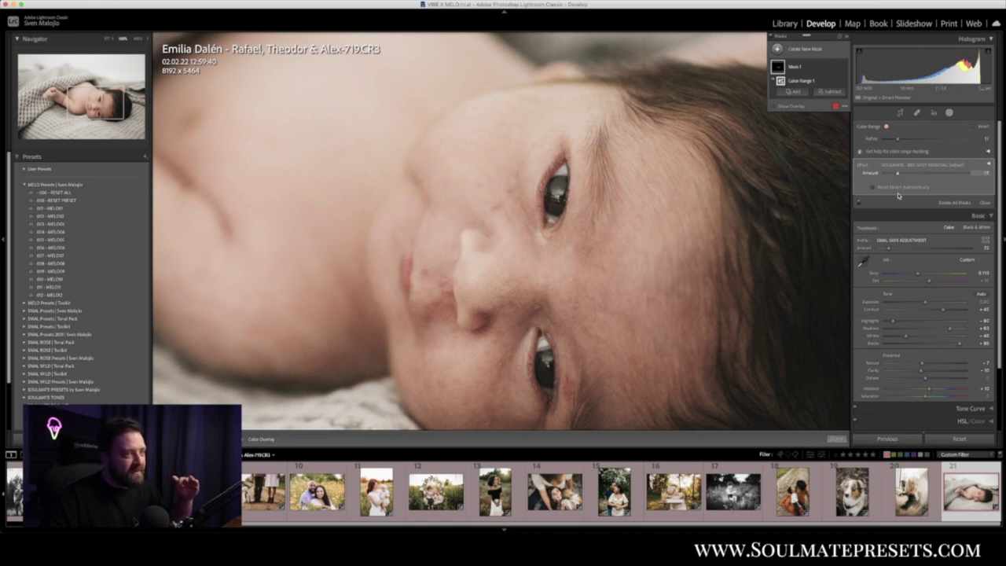
{"action": "left_click_drag", "start_coordinate": [901, 195], "coordinate": [899, 195]}
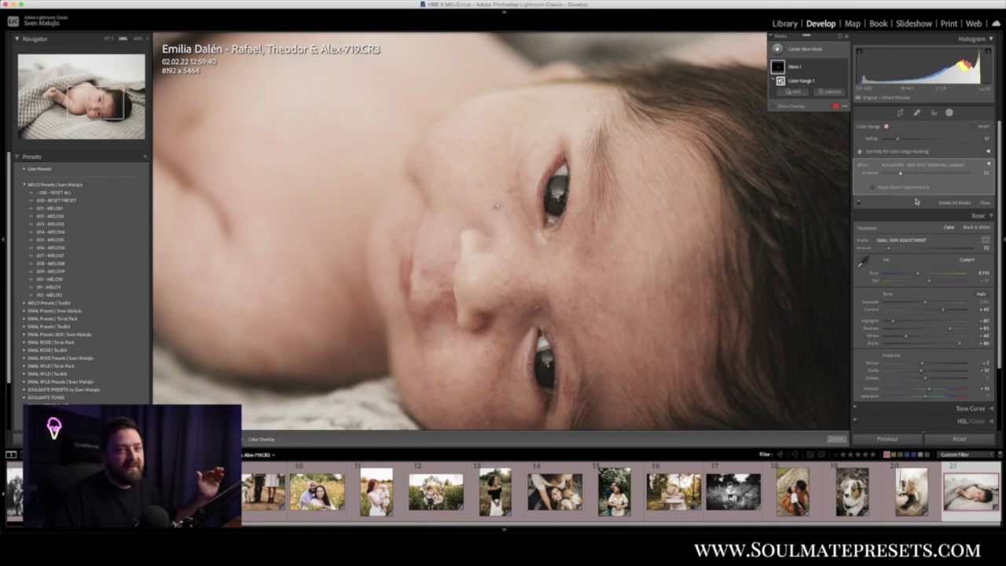
Heal the small blemishes on the newborn's cheek near the eye and compare the whole photo before and after.
{"action": "left_click", "coordinate": [915, 113]}
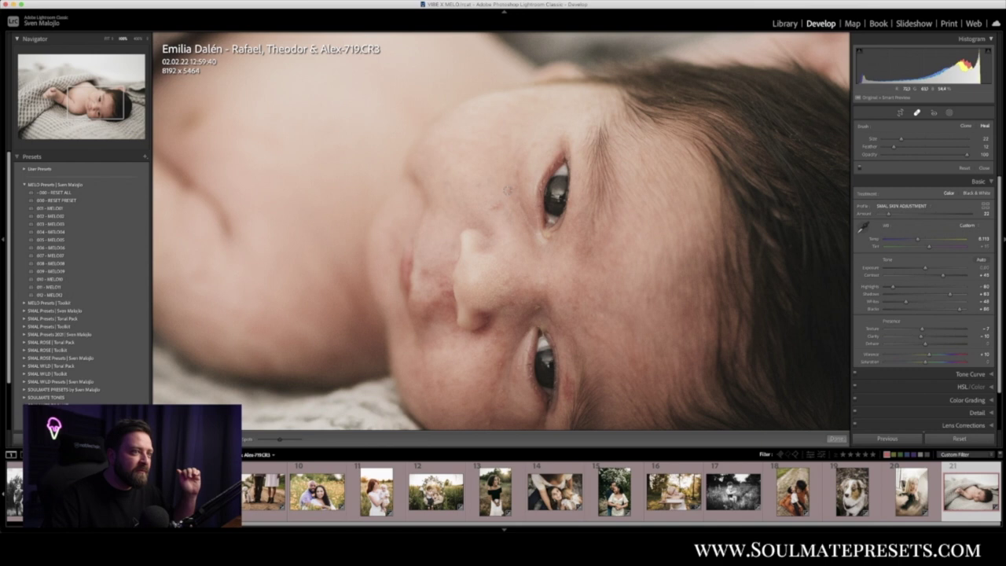
{"action": "left_click", "coordinate": [507, 190]}
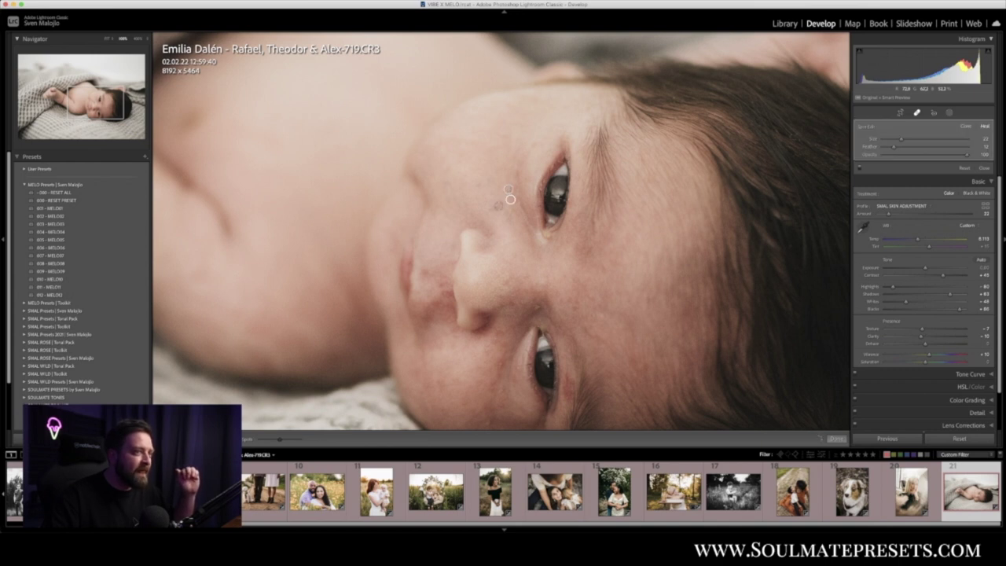
{"action": "left_click_drag", "start_coordinate": [469, 216], "coordinate": [503, 203]}
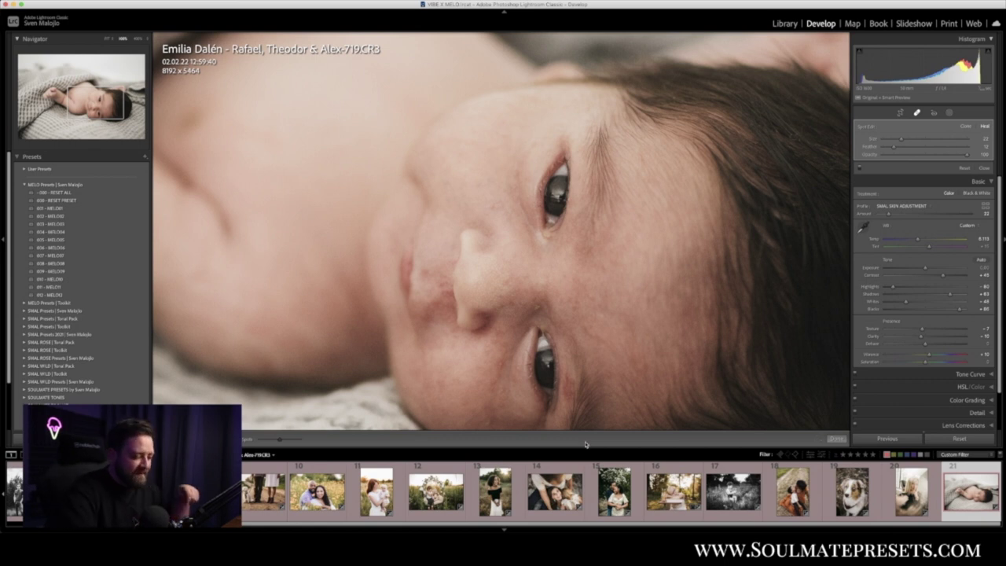
{"action": "key", "text": "z"}
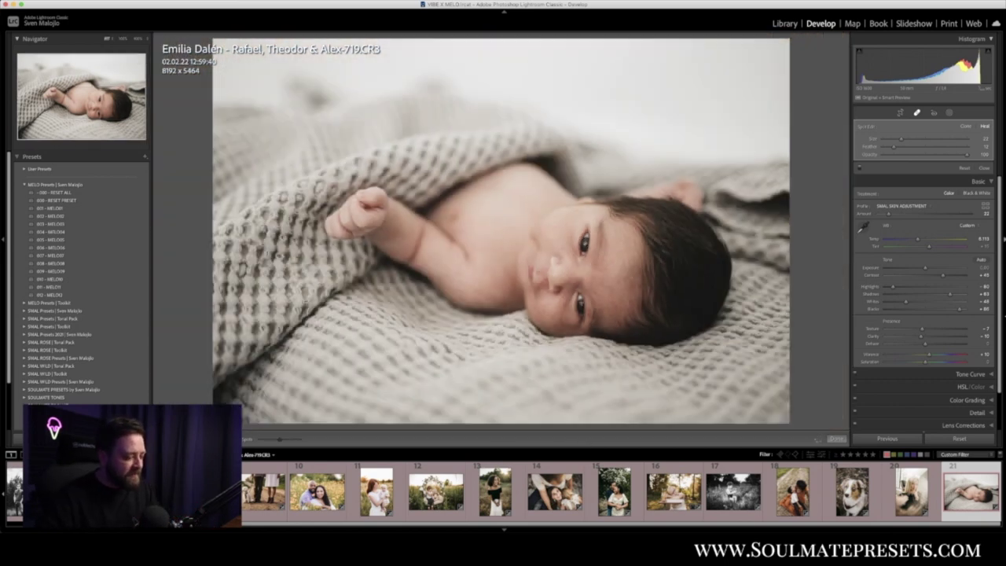
{"action": "key", "text": "y"}
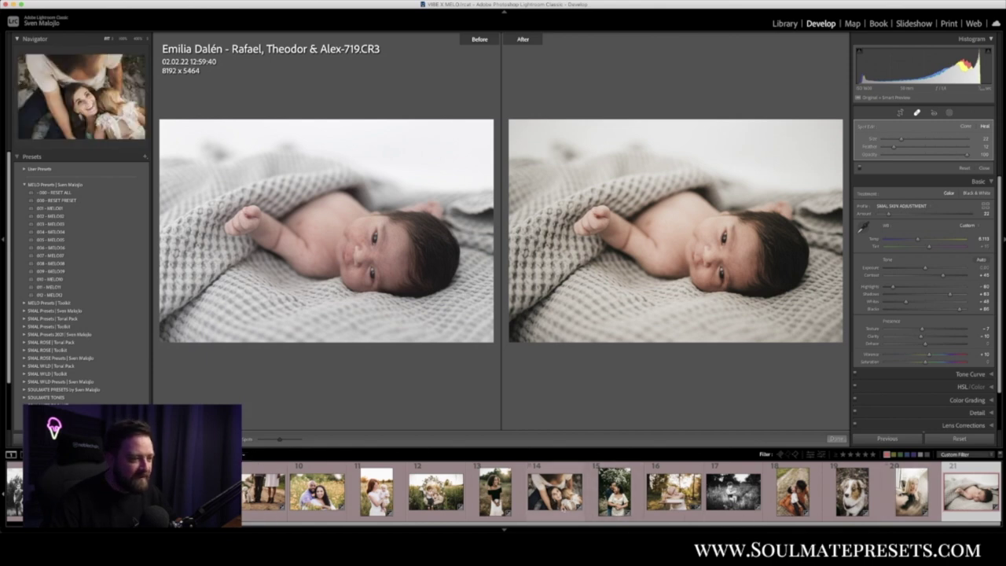
Open the family photo of the smiling woman in single view and add a SMAL - SKIN Color Range mask sampled from her forehead.
{"action": "scroll", "coordinate": [632, 509], "scroll_direction": "up", "scroll_amount": 5}
{"action": "scroll", "coordinate": [562, 506], "scroll_direction": "up", "scroll_amount": 1}
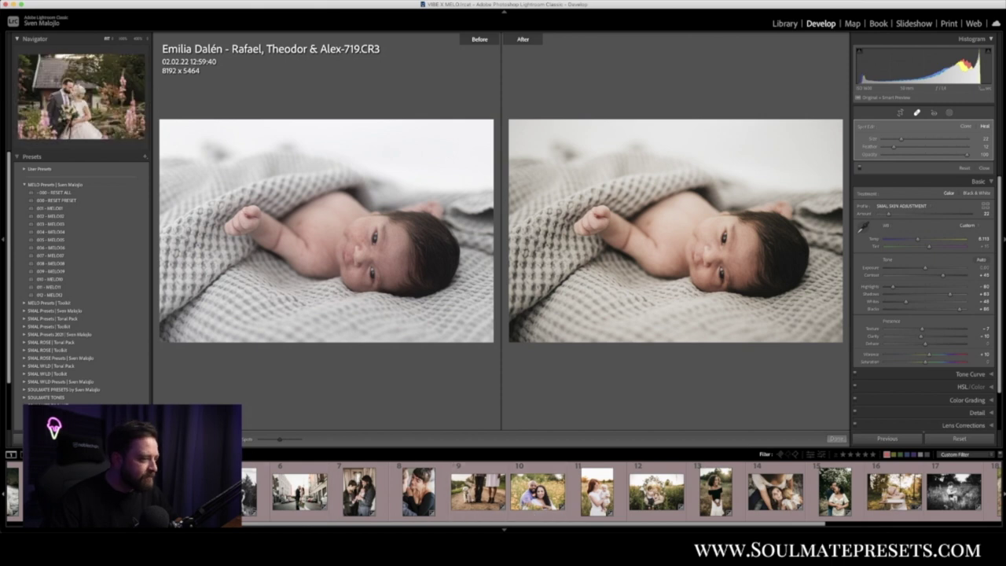
{"action": "left_click", "coordinate": [784, 515]}
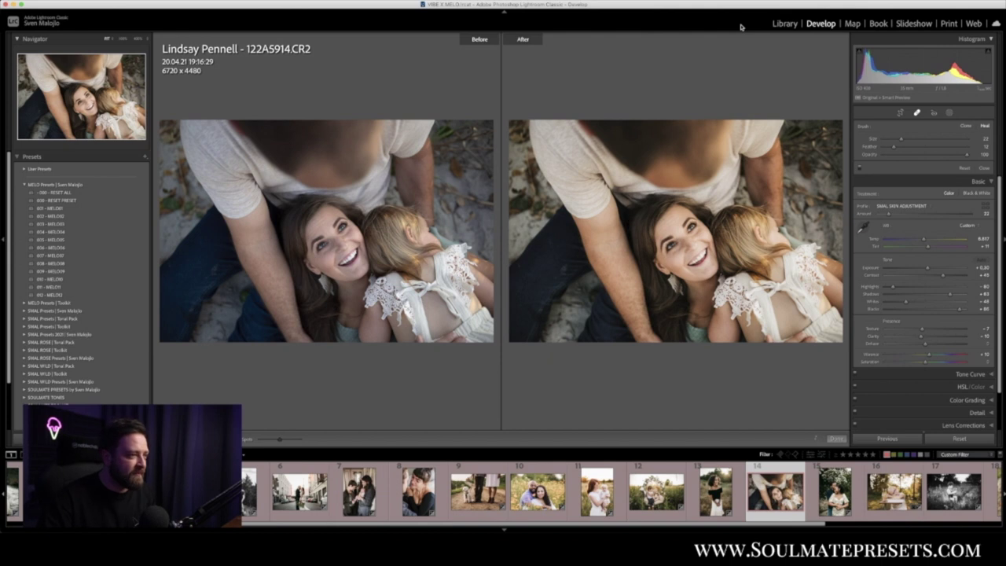
{"action": "key", "text": "y"}
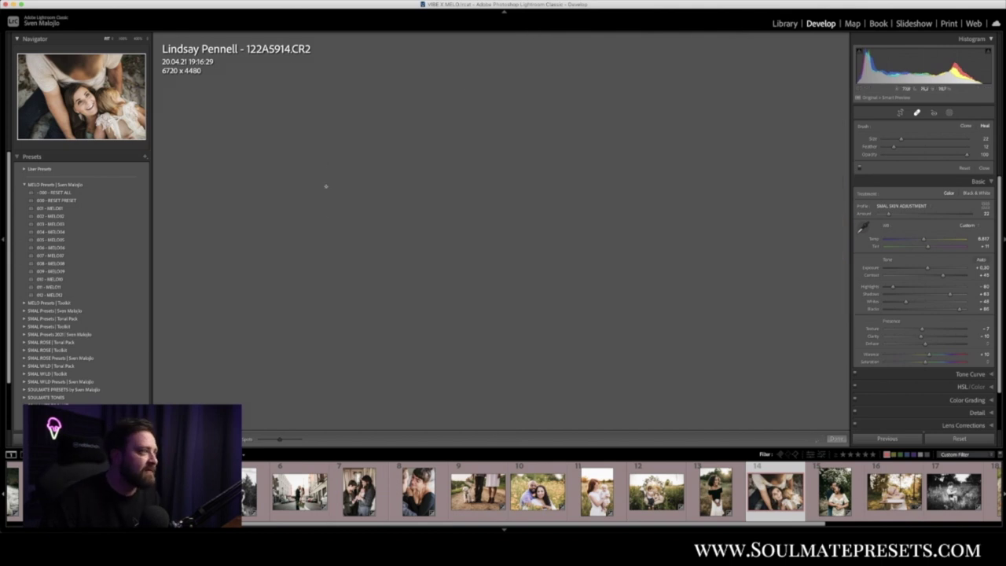
{"action": "left_click", "coordinate": [949, 114]}
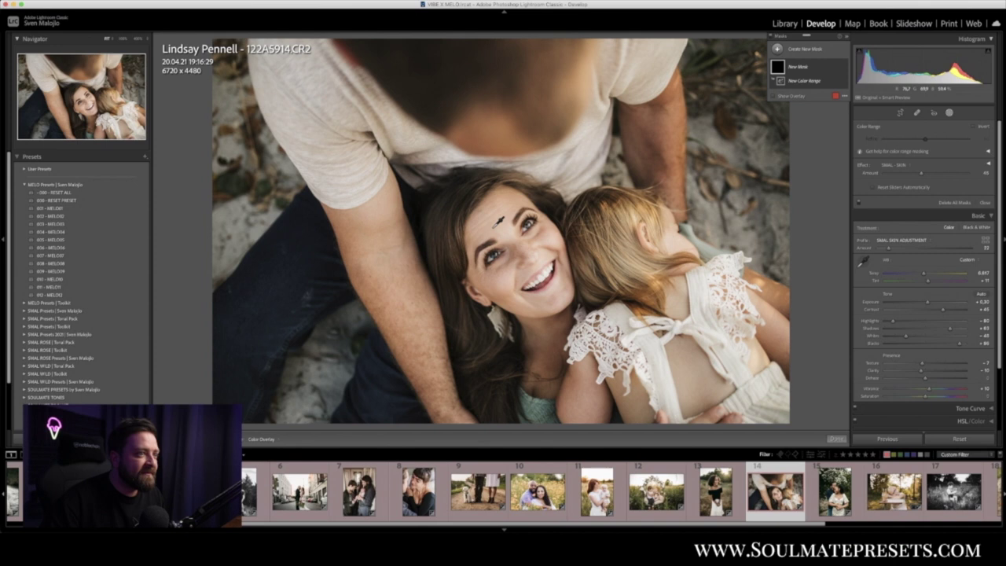
{"action": "left_click", "coordinate": [503, 227]}
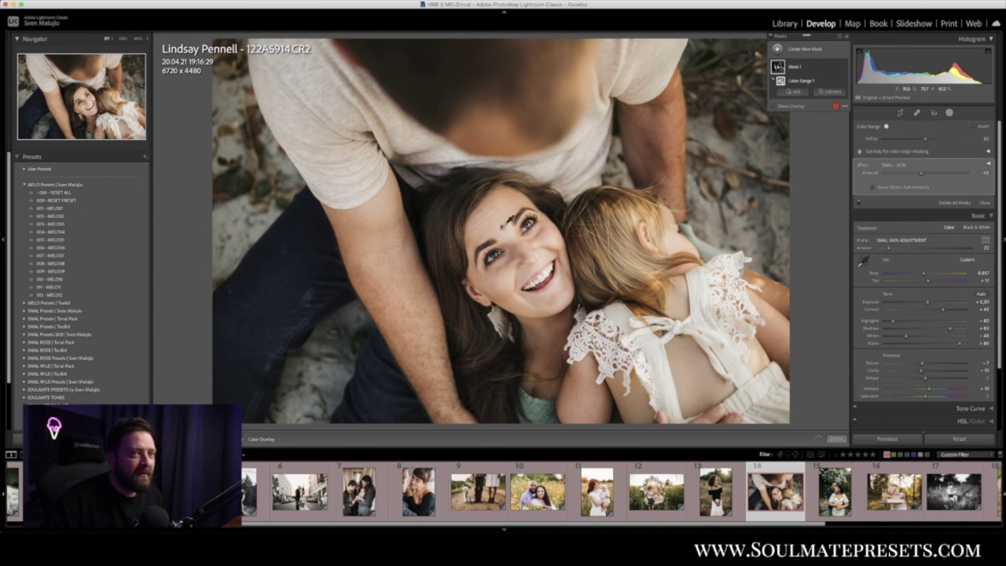
Check the family photo's skin mask overlay, reduce Refine to about 26, and set the effect amount to about 28.
{"action": "left_click", "coordinate": [772, 105]}
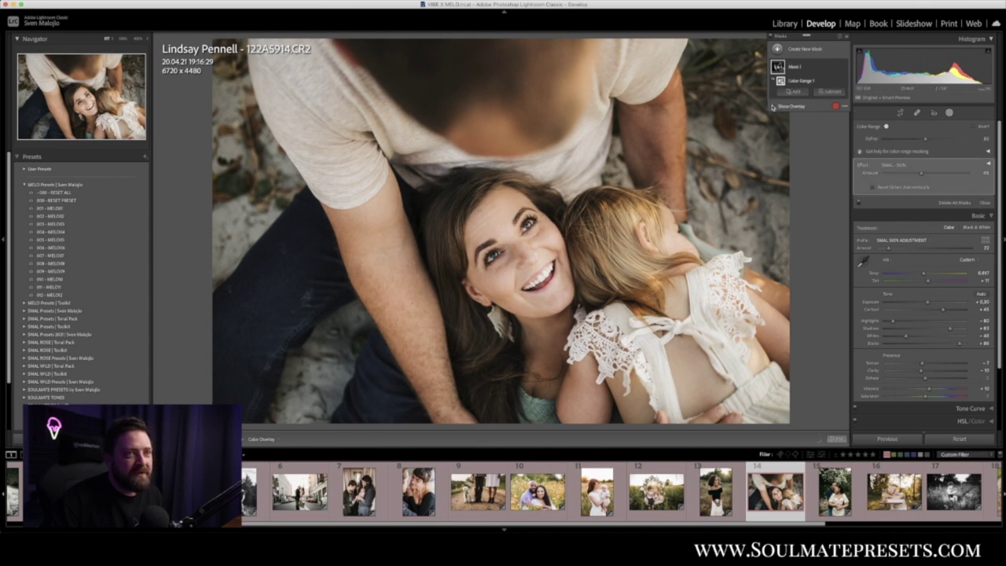
{"action": "mouse_move", "coordinate": [917, 139]}
{"action": "left_mouse_down"}
{"action": "mouse_move", "coordinate": [933, 141]}
{"action": "mouse_move", "coordinate": [904, 146]}
{"action": "left_mouse_up"}
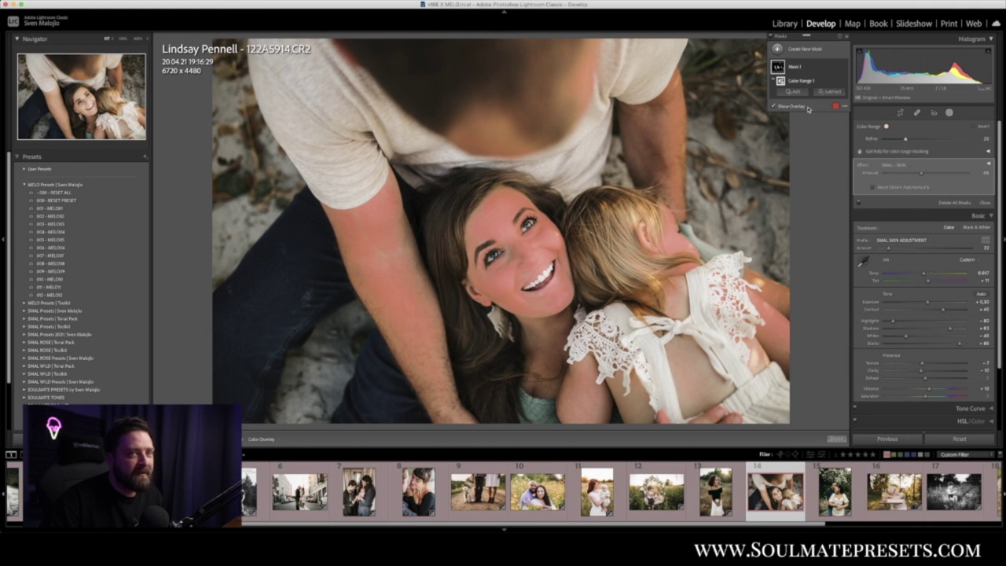
{"action": "left_click", "coordinate": [773, 106]}
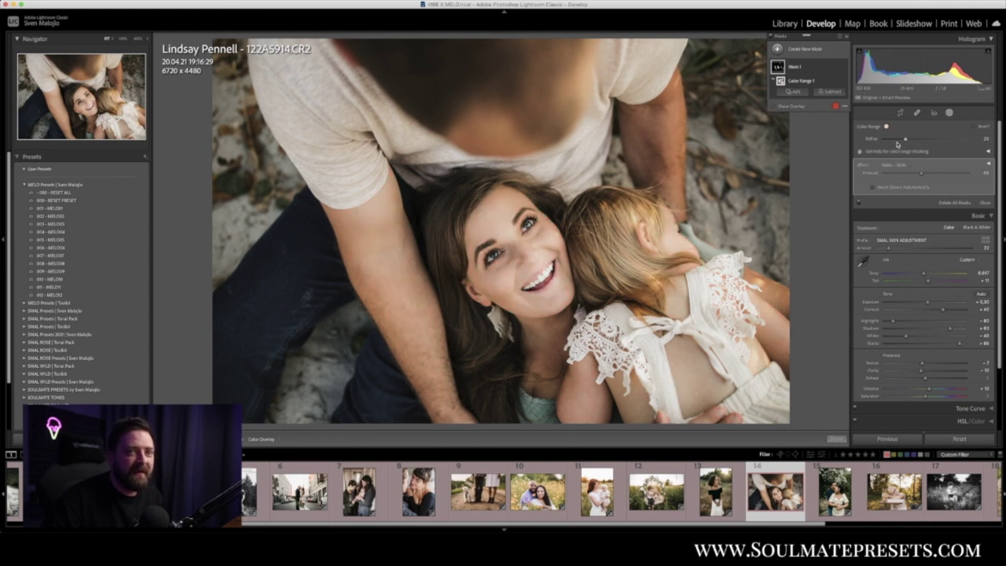
{"action": "left_click_drag", "start_coordinate": [922, 173], "coordinate": [979, 176]}
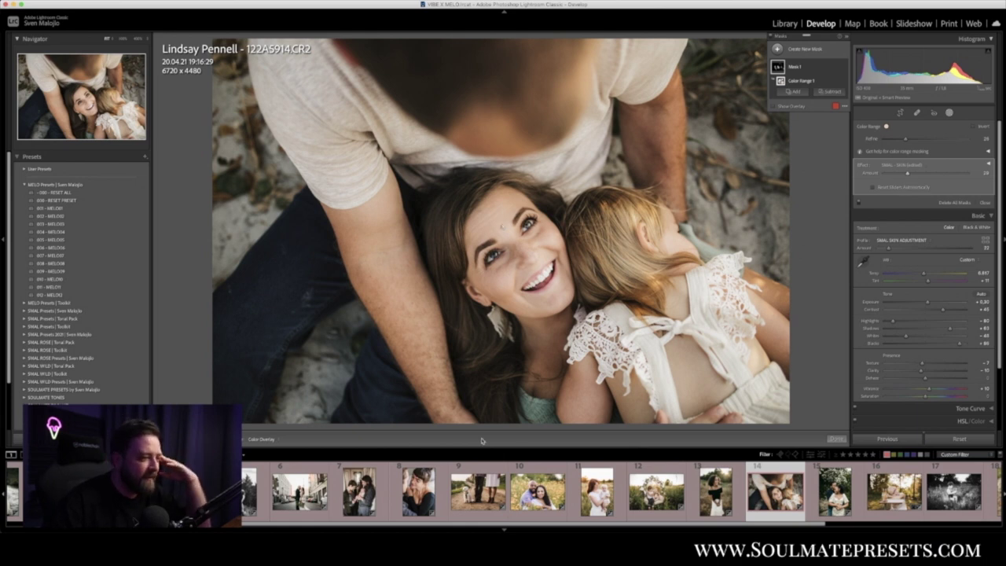
Open the photo of the girl with glasses at the desk and move on to the neighbouring black-and-white photo.
{"action": "scroll", "coordinate": [647, 526], "scroll_direction": "down", "scroll_amount": 3}
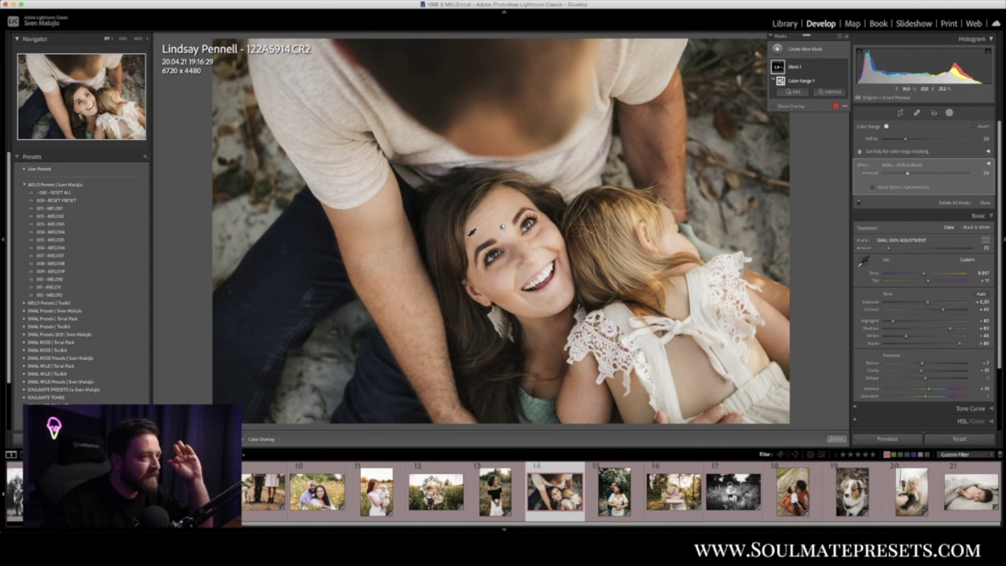
{"action": "left_click", "coordinate": [657, 517]}
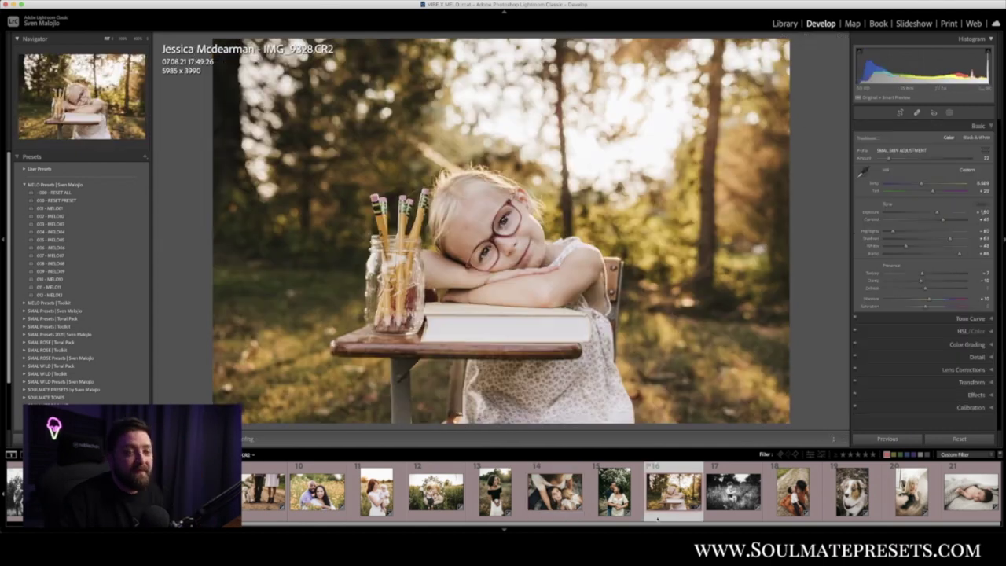
{"action": "key", "text": "Right"}
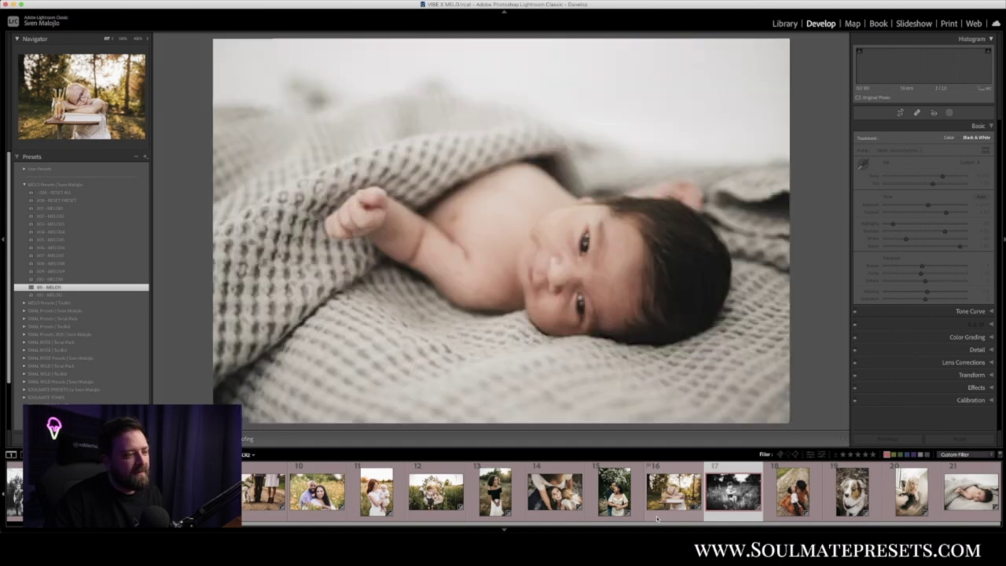